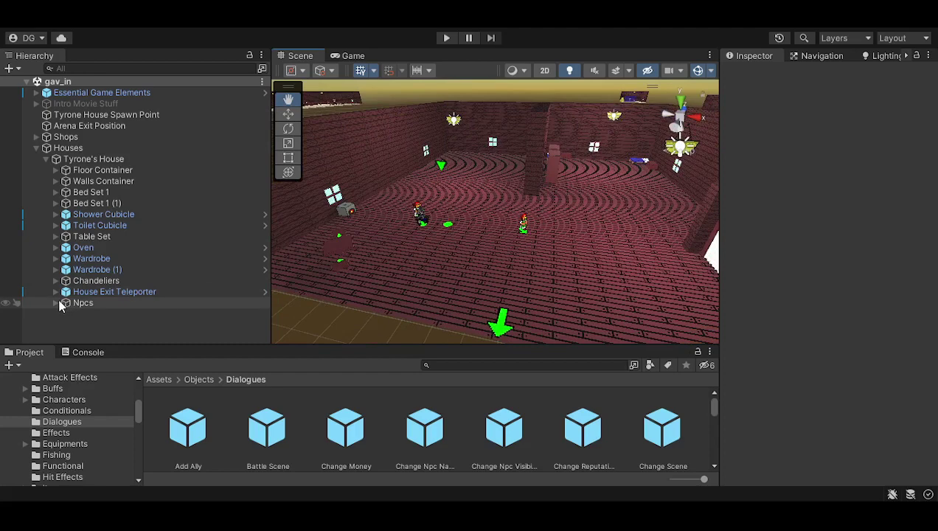
Step: Select Tyrone under Npcs in Tyrone's House and examine the conditions referenced by its Npc Enable Requirement
{"action": "scroll", "coordinate": [110, 316], "scroll_direction": "down", "scroll_amount": 1}
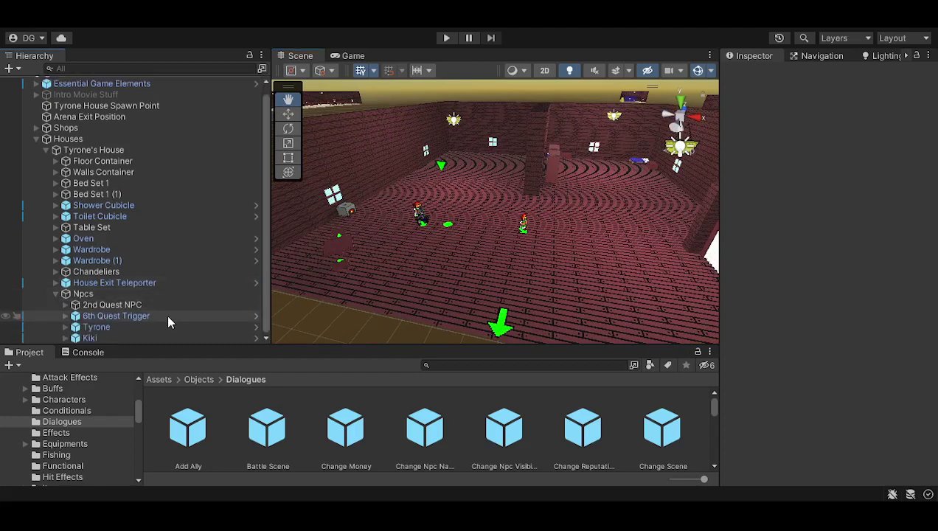
{"action": "left_click", "coordinate": [65, 327]}
{"action": "scroll", "coordinate": [64, 328], "scroll_direction": "down", "scroll_amount": 3}
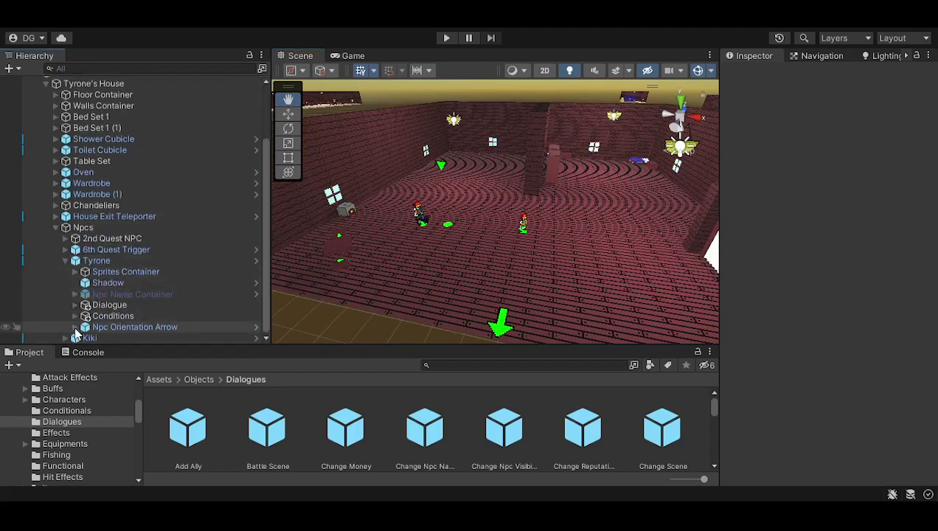
{"action": "left_click", "coordinate": [83, 261]}
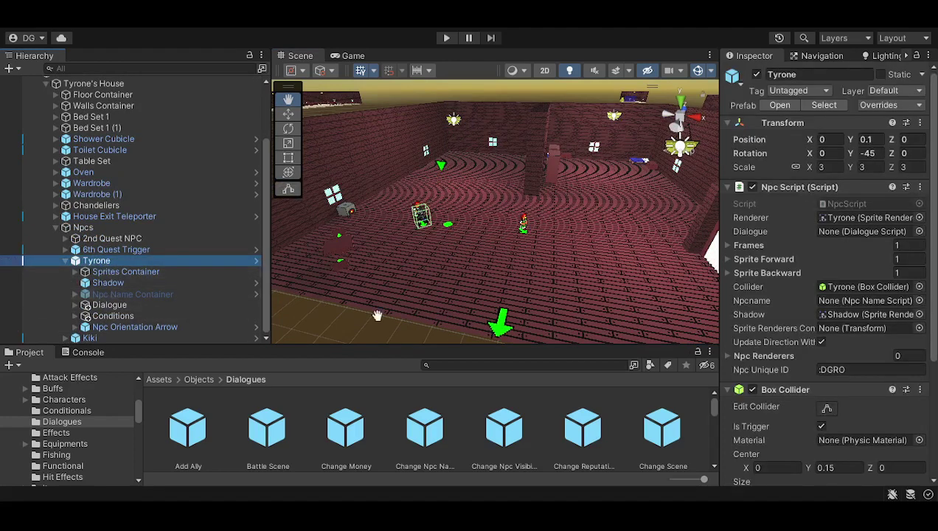
{"action": "scroll", "coordinate": [922, 311], "scroll_direction": "down", "scroll_amount": 3}
{"action": "scroll", "coordinate": [921, 311], "scroll_direction": "down", "scroll_amount": 3}
{"action": "left_click", "coordinate": [878, 399]}
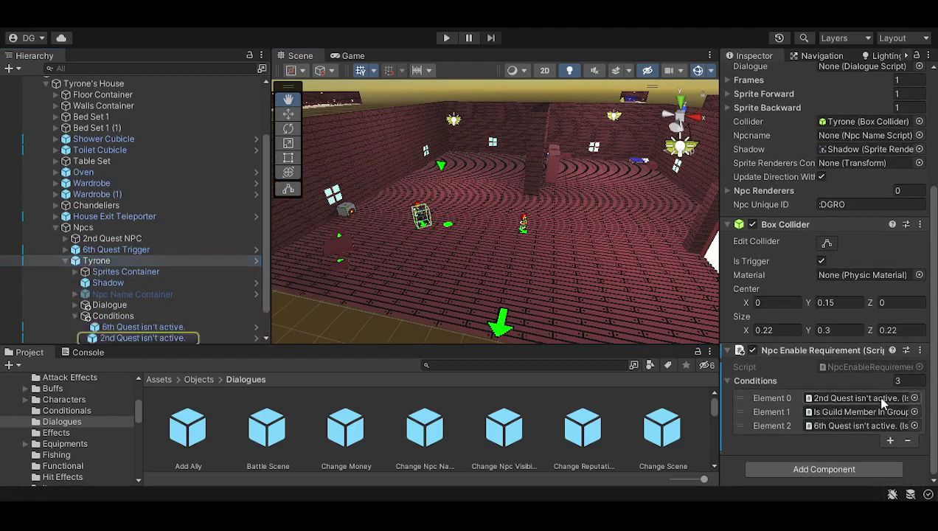
Step: Examine the settings of Tyrone's 6th quest, 2nd quest and guild member conditions, and collapse the Conditions group
{"action": "scroll", "coordinate": [162, 310], "scroll_direction": "down", "scroll_amount": 2}
{"action": "left_click", "coordinate": [159, 294]}
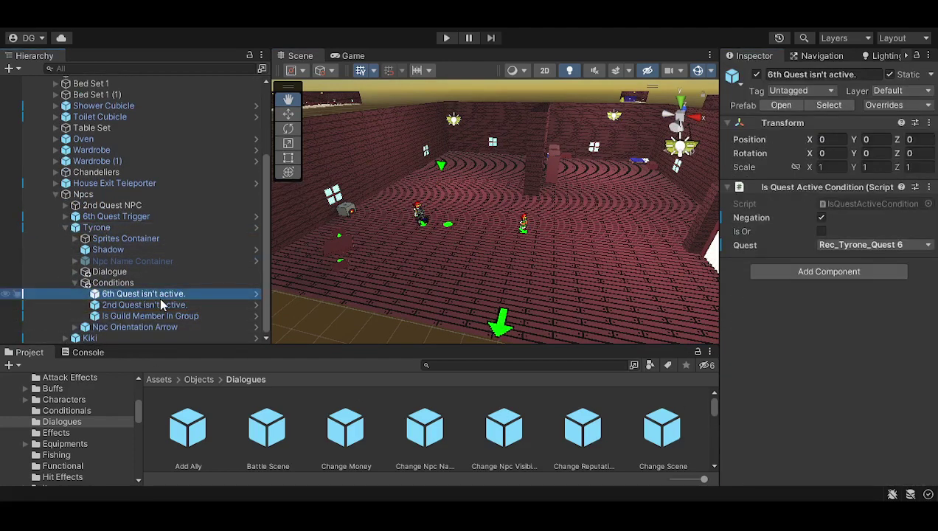
{"action": "key", "text": "Down"}
{"action": "key", "text": "Down"}
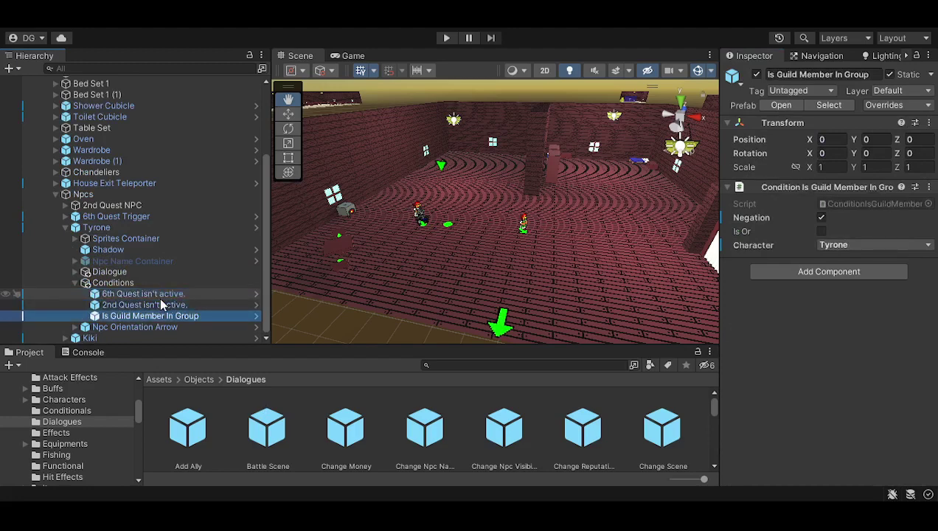
{"action": "key", "text": "Up"}
{"action": "key", "text": "Up"}
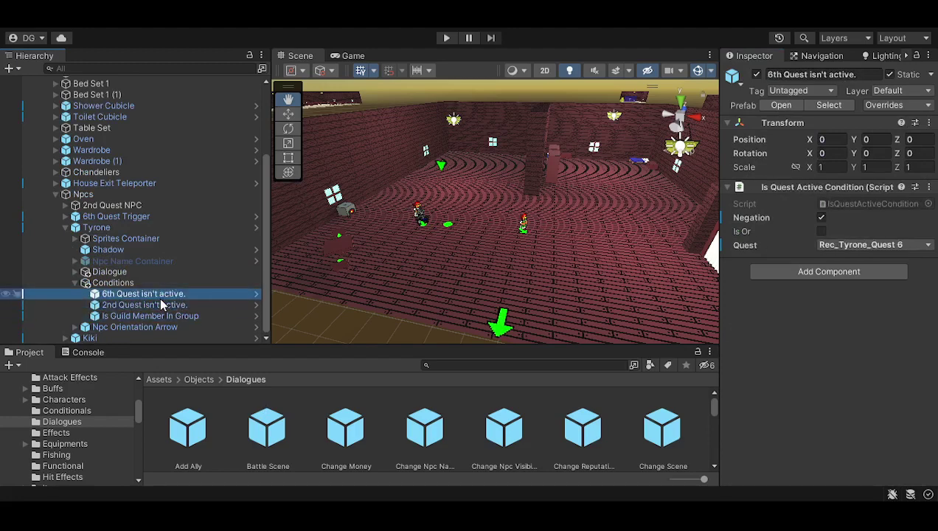
{"action": "left_click", "coordinate": [118, 284]}
{"action": "scroll", "coordinate": [78, 290], "scroll_direction": "up", "scroll_amount": 2}
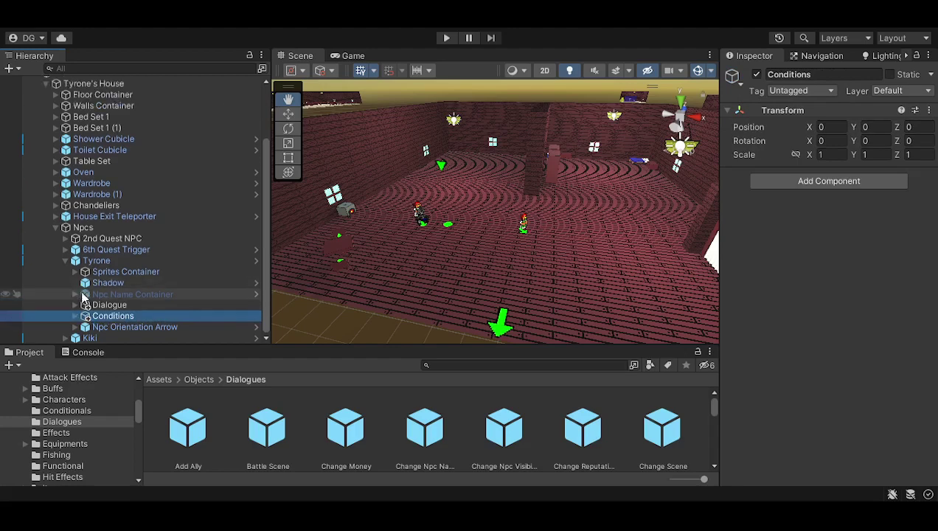
Step: Expand Tyrone's Dialogue group and examine the Is Kiki Active? dialogue condition
{"action": "left_click", "coordinate": [77, 304]}
{"action": "scroll", "coordinate": [192, 277], "scroll_direction": "down", "scroll_amount": 3}
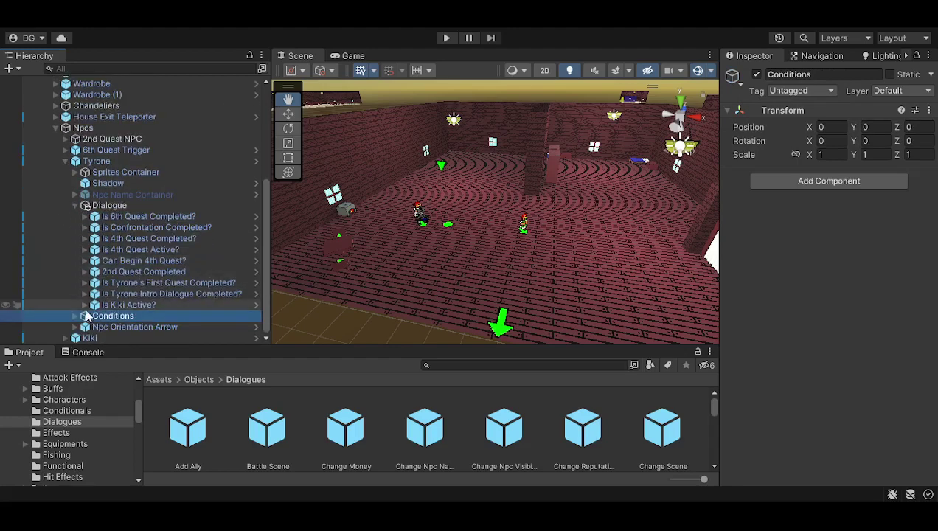
{"action": "left_click", "coordinate": [84, 305]}
{"action": "left_click", "coordinate": [95, 304]}
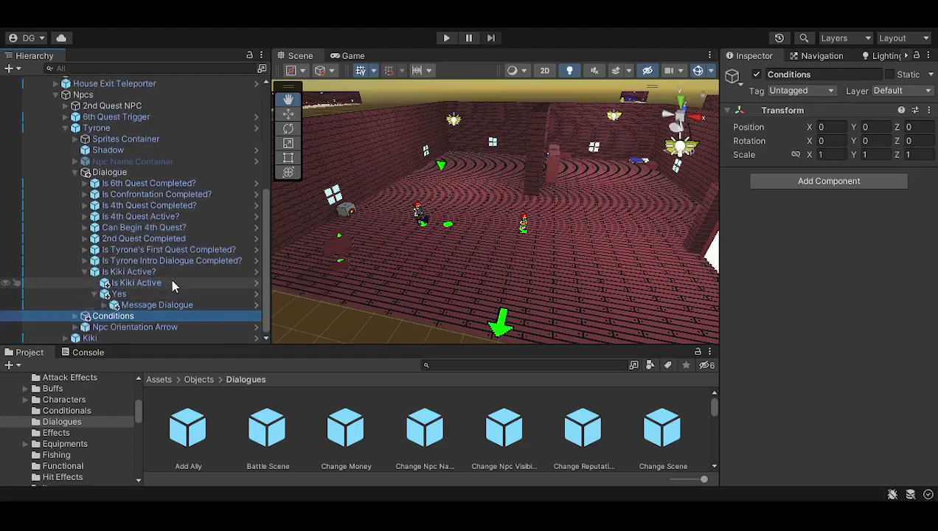
{"action": "left_click", "coordinate": [172, 282]}
{"action": "left_click", "coordinate": [185, 272]}
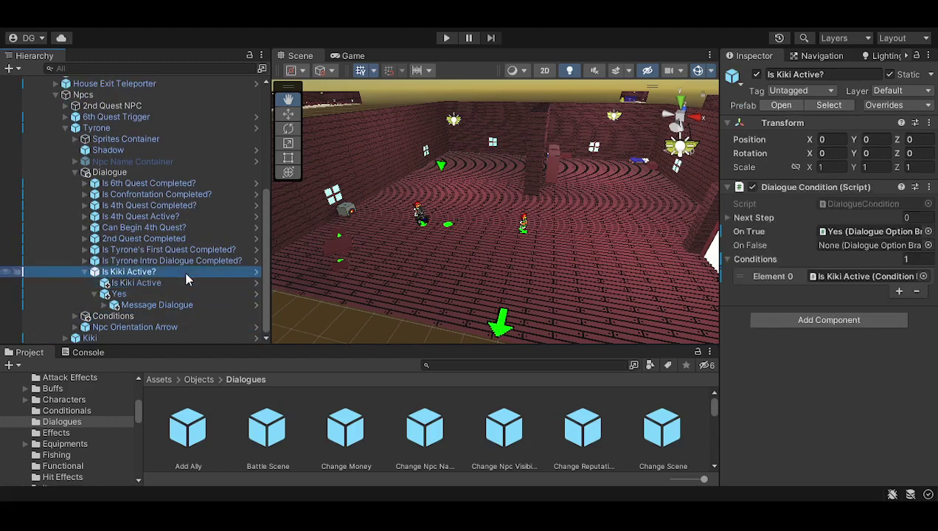
Step: Examine the Came to say Hi and Why on a wheelchair? options under the Yes branch, including the nested Conditional
{"action": "left_click", "coordinate": [106, 305]}
{"action": "scroll", "coordinate": [118, 295], "scroll_direction": "down", "scroll_amount": 1}
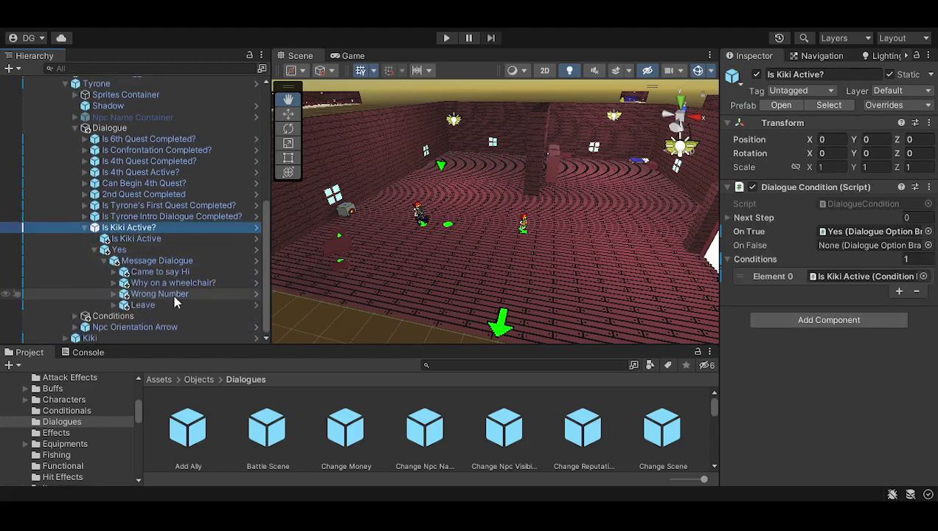
{"action": "left_click", "coordinate": [116, 271]}
{"action": "scroll", "coordinate": [122, 275], "scroll_direction": "down", "scroll_amount": 1}
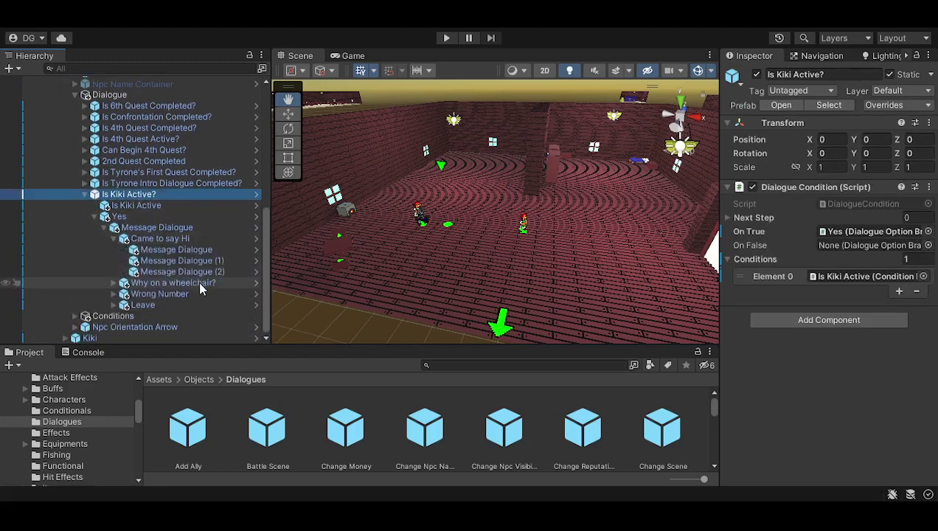
{"action": "left_click", "coordinate": [115, 283]}
{"action": "scroll", "coordinate": [115, 283], "scroll_direction": "down", "scroll_amount": 2}
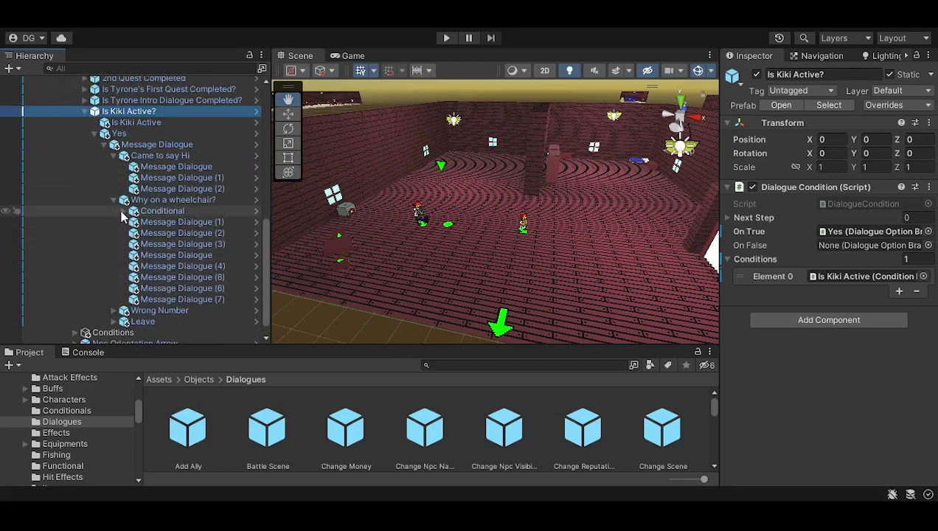
{"action": "left_click", "coordinate": [124, 211]}
{"action": "left_click", "coordinate": [134, 233]}
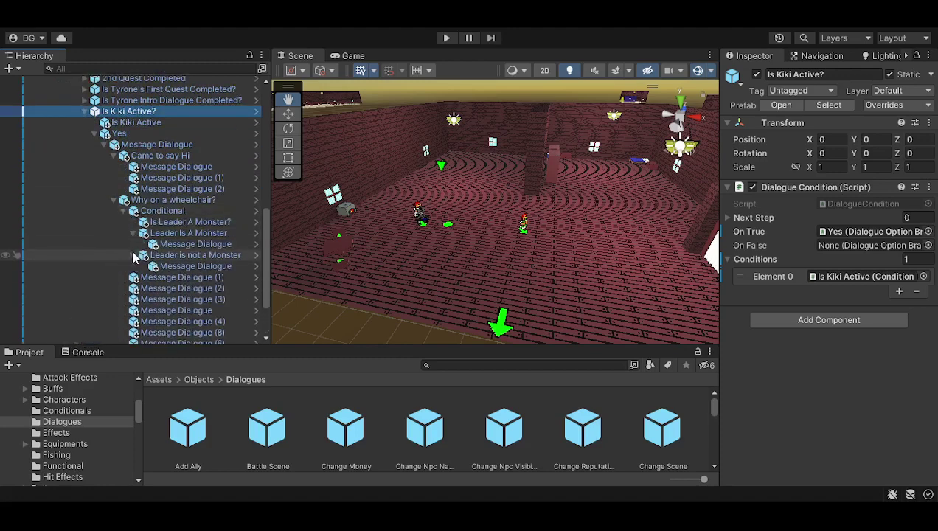
{"action": "scroll", "coordinate": [223, 258], "scroll_direction": "down", "scroll_amount": 2}
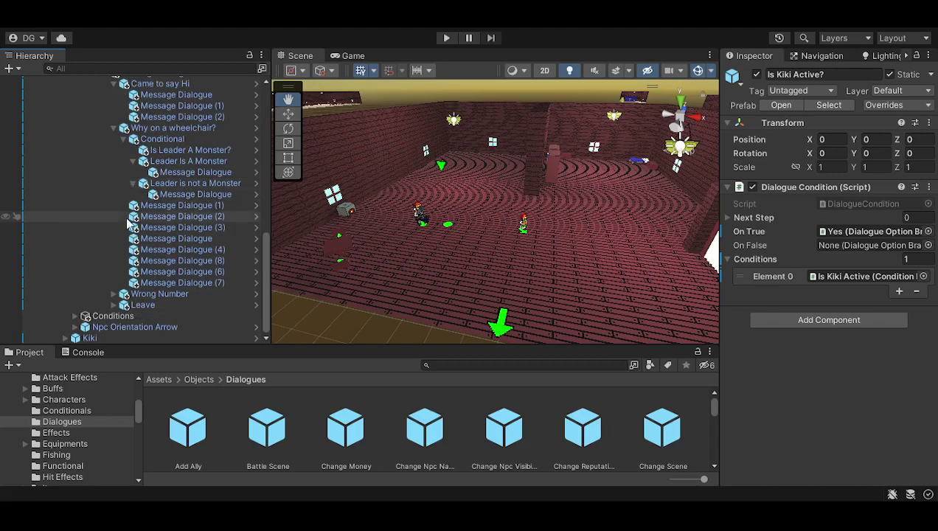
Step: Examine the message dialogues under the Wrong Number and Leave options
{"action": "left_click", "coordinate": [114, 293]}
{"action": "scroll", "coordinate": [124, 315], "scroll_direction": "down", "scroll_amount": 1}
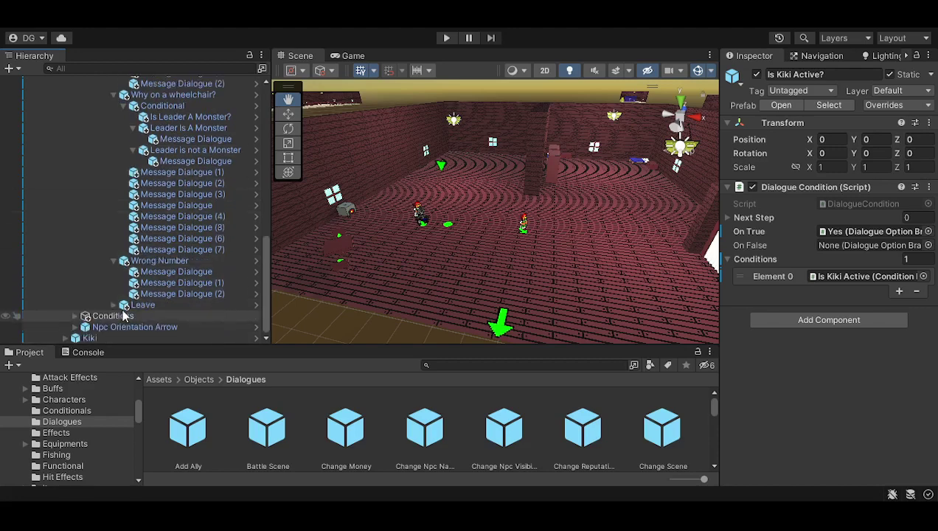
{"action": "left_click", "coordinate": [115, 304]}
{"action": "scroll", "coordinate": [132, 303], "scroll_direction": "down", "scroll_amount": 1}
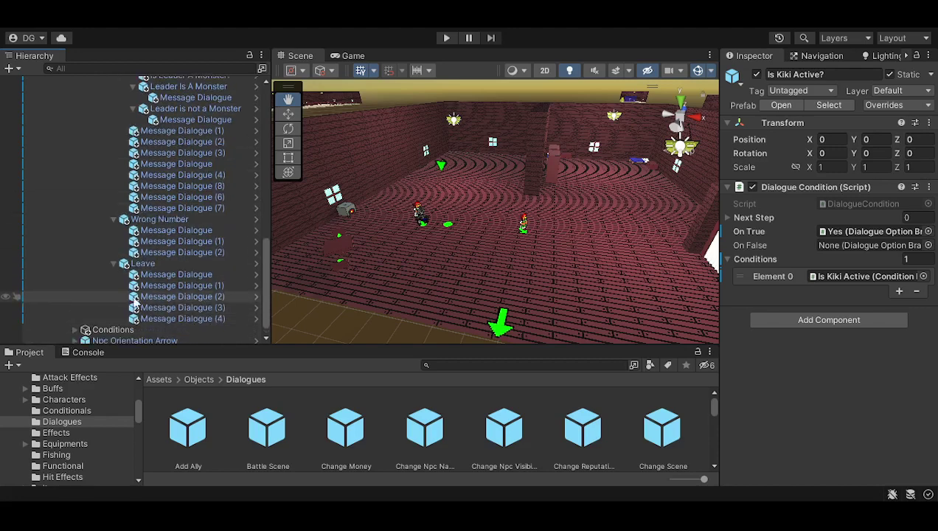
{"action": "scroll", "coordinate": [116, 258], "scroll_direction": "up", "scroll_amount": 1}
{"action": "scroll", "coordinate": [125, 254], "scroll_direction": "up", "scroll_amount": 3}
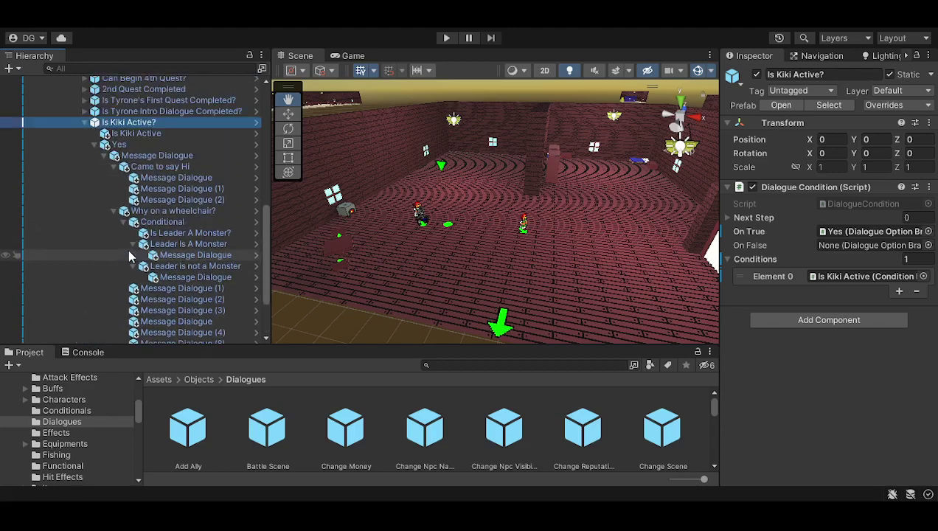
Step: Collapse the Conditional and its Why on a wheelchair? option, and examine that option's text
{"action": "left_click", "coordinate": [135, 267]}
{"action": "left_click", "coordinate": [135, 244]}
{"action": "left_click", "coordinate": [124, 222]}
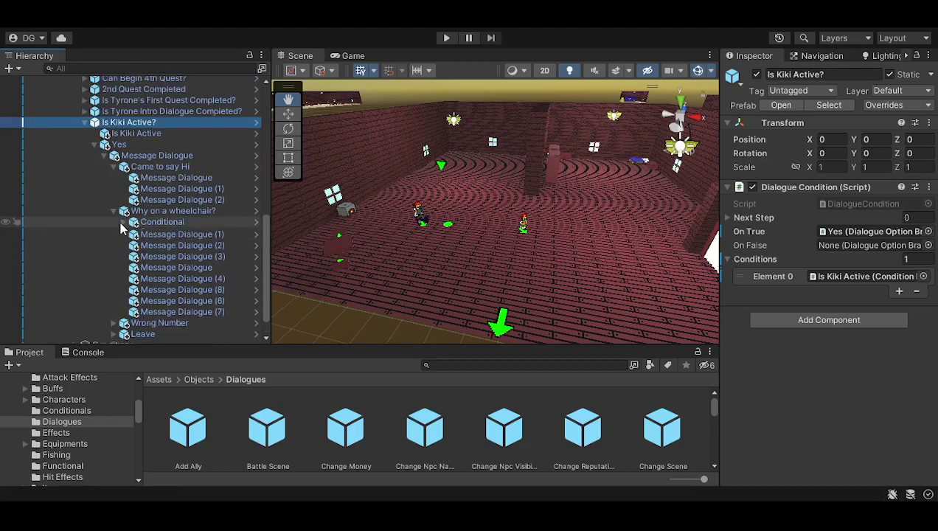
{"action": "left_click", "coordinate": [107, 213]}
{"action": "left_click", "coordinate": [112, 212]}
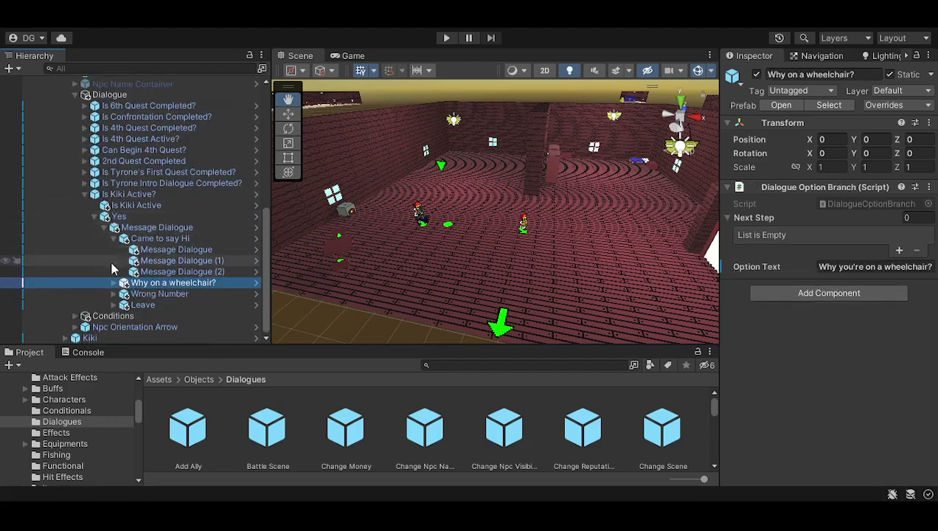
Step: Examine the option texts of the Wrong Number and Leave branches and collapse both branches
{"action": "left_click", "coordinate": [148, 294]}
{"action": "scroll", "coordinate": [196, 281], "scroll_direction": "down", "scroll_amount": 1}
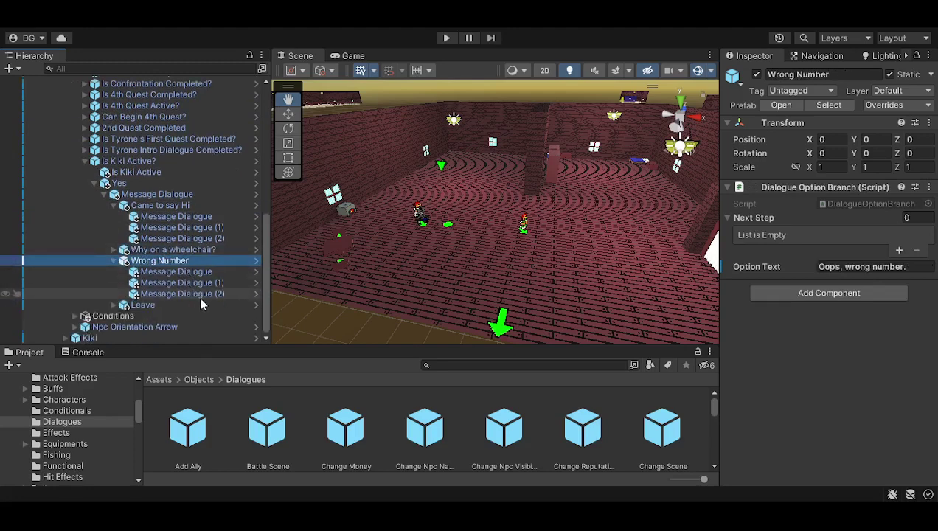
{"action": "left_click", "coordinate": [115, 304]}
{"action": "left_click", "coordinate": [176, 249]}
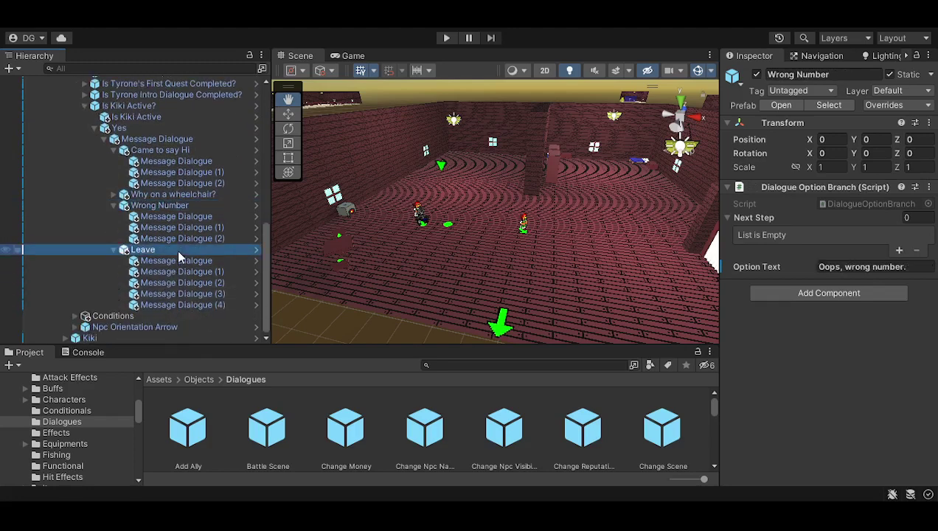
{"action": "left_click", "coordinate": [114, 250]}
{"action": "left_click", "coordinate": [114, 260]}
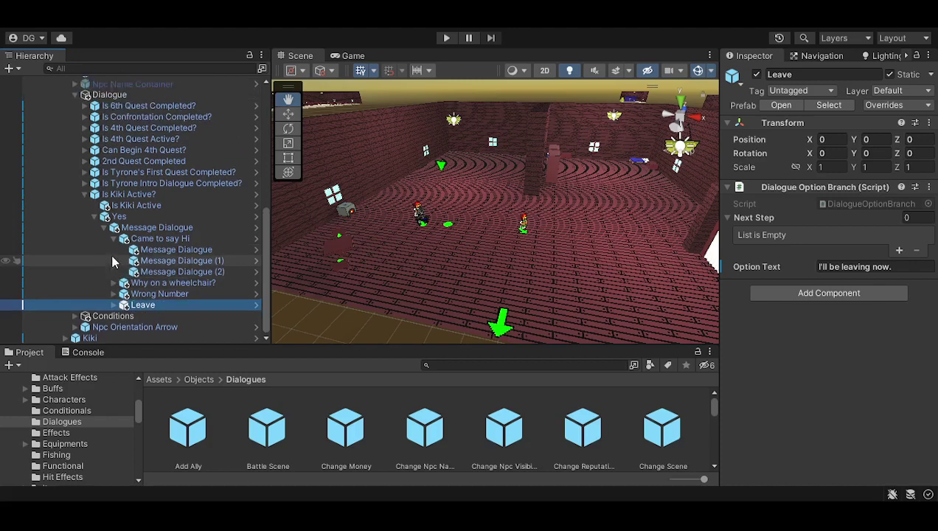
Step: Collapse Came to say Hi and the rest of the top-level Is Kiki Active? dialogue branch
{"action": "left_click", "coordinate": [114, 239]}
{"action": "left_click", "coordinate": [115, 261]}
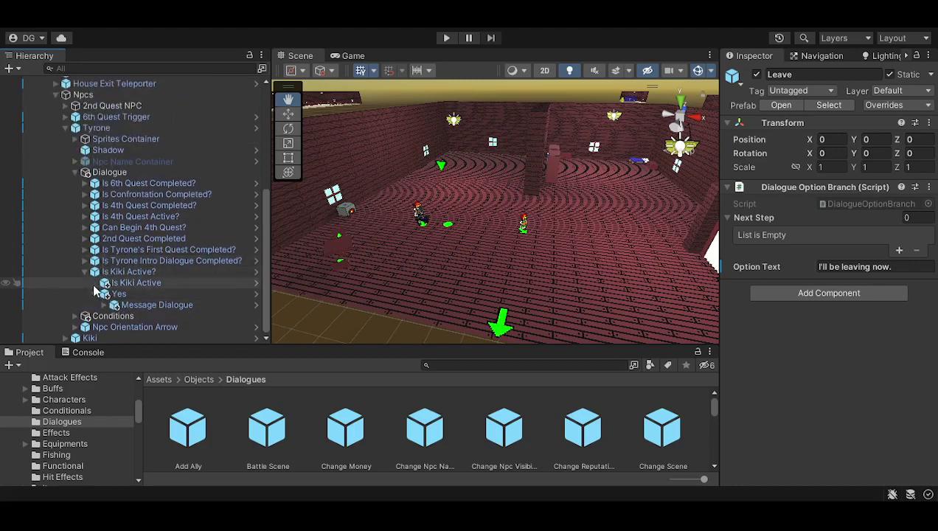
{"action": "left_click", "coordinate": [104, 293]}
{"action": "left_click", "coordinate": [85, 283]}
Step: Expand Is Tyrone Intro Dialogue Completed? and examine its Yes branch, including the nested Is Kiki Active? condition
{"action": "left_click", "coordinate": [85, 293]}
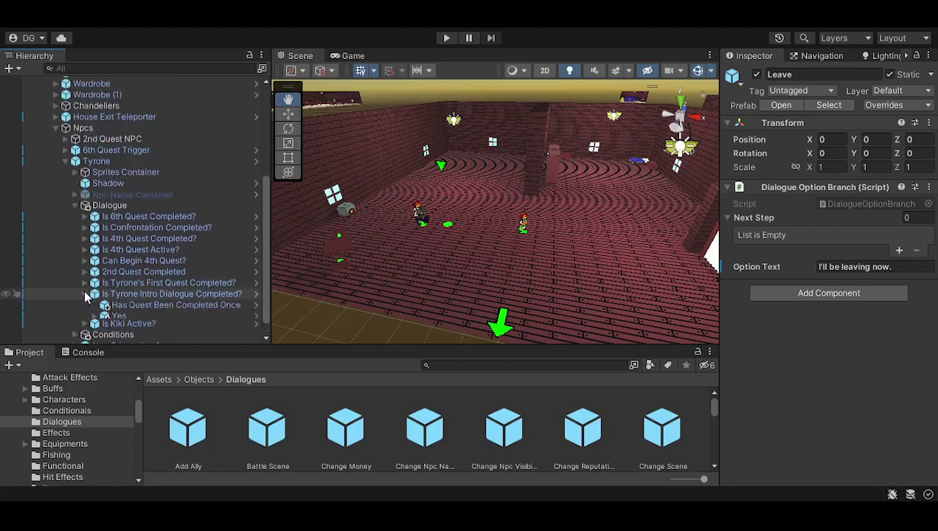
{"action": "left_click", "coordinate": [89, 284]}
{"action": "left_click", "coordinate": [95, 283]}
{"action": "scroll", "coordinate": [156, 280], "scroll_direction": "down", "scroll_amount": 1}
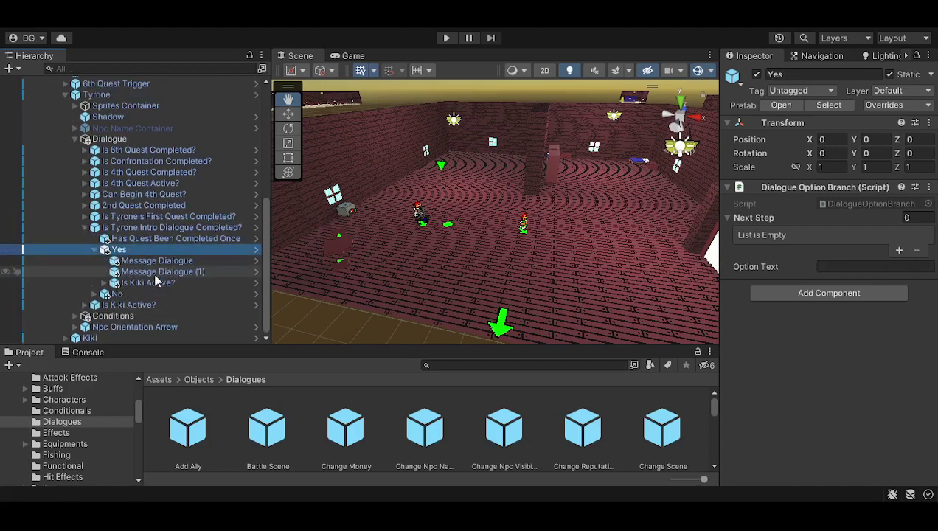
{"action": "left_click", "coordinate": [110, 283]}
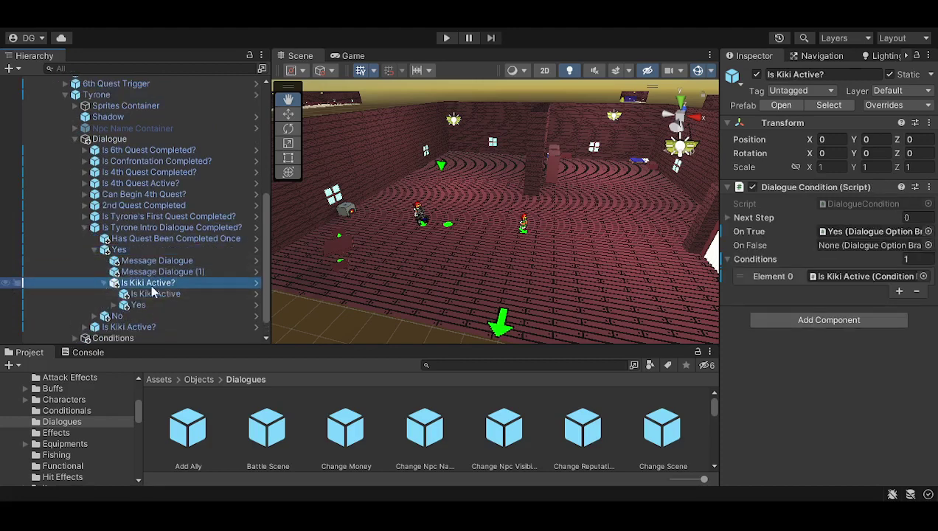
{"action": "scroll", "coordinate": [152, 293], "scroll_direction": "down", "scroll_amount": 1}
{"action": "scroll", "coordinate": [140, 286], "scroll_direction": "down", "scroll_amount": 2}
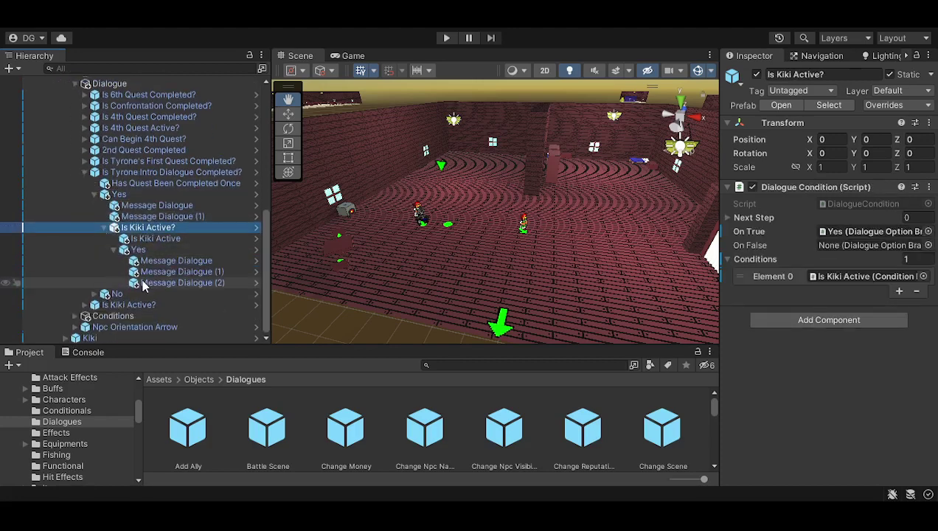
Step: Examine the No branch of Is Tyrone Intro Dialogue Completed?, including its nested Is Kiki Active? messages
{"action": "left_click", "coordinate": [94, 295]}
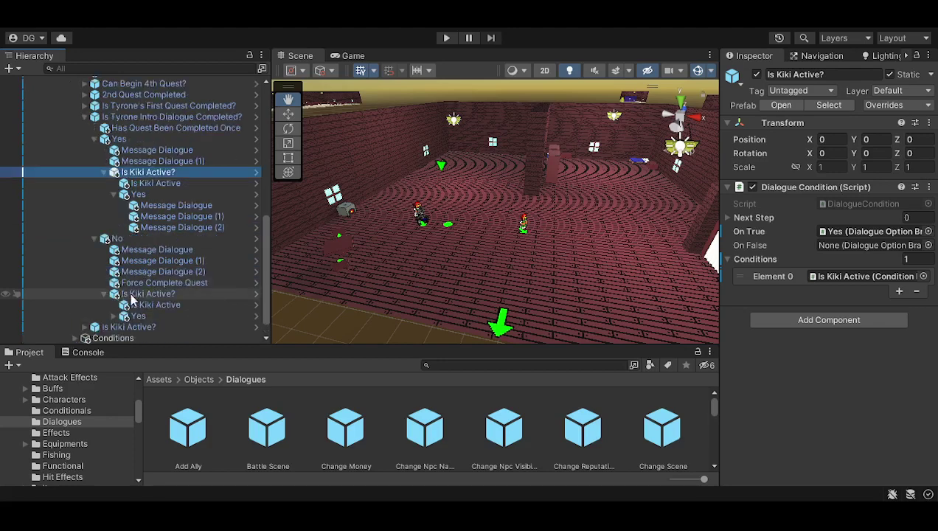
{"action": "scroll", "coordinate": [126, 297], "scroll_direction": "down", "scroll_amount": 1}
{"action": "scroll", "coordinate": [146, 296], "scroll_direction": "down", "scroll_amount": 2}
{"action": "scroll", "coordinate": [158, 280], "scroll_direction": "up", "scroll_amount": 2}
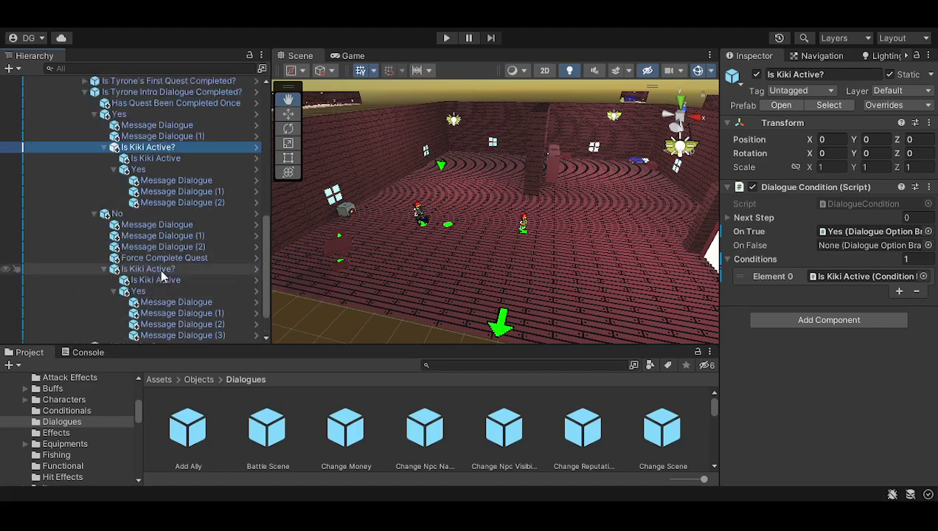
Step: Collapse the No and Yes branches and the whole Is Tyrone Intro Dialogue Completed? condition
{"action": "left_click", "coordinate": [104, 269]}
{"action": "scroll", "coordinate": [106, 276], "scroll_direction": "up", "scroll_amount": 1}
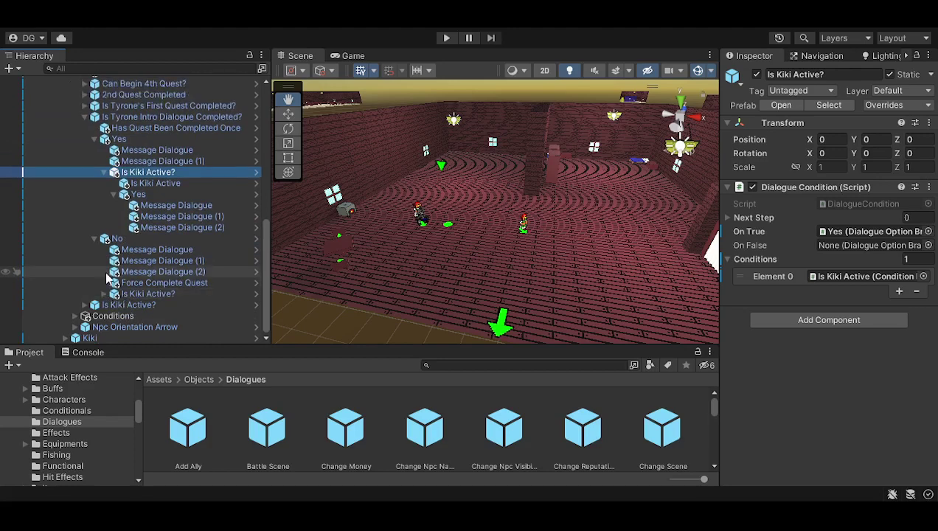
{"action": "left_click", "coordinate": [94, 251]}
{"action": "scroll", "coordinate": [131, 302], "scroll_direction": "up", "scroll_amount": 4}
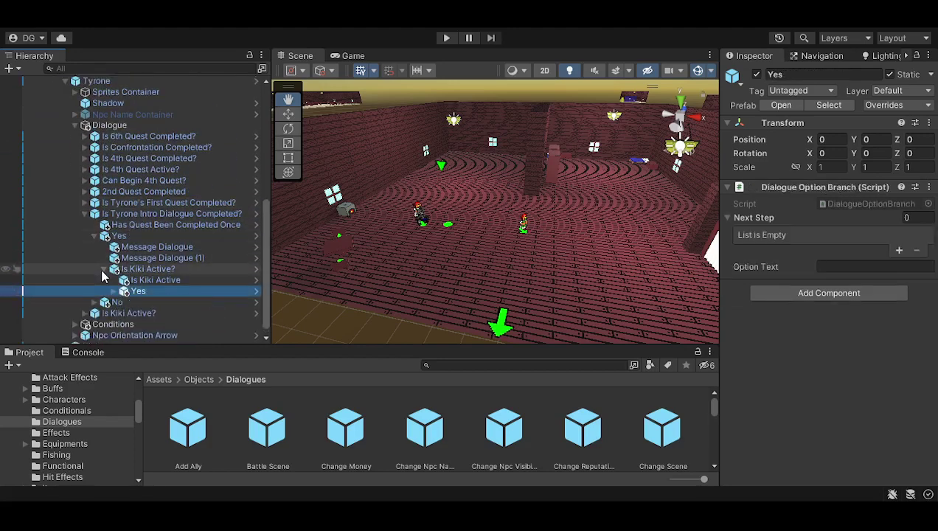
{"action": "left_click", "coordinate": [103, 269]}
{"action": "left_click", "coordinate": [95, 251]}
{"action": "left_click", "coordinate": [86, 264]}
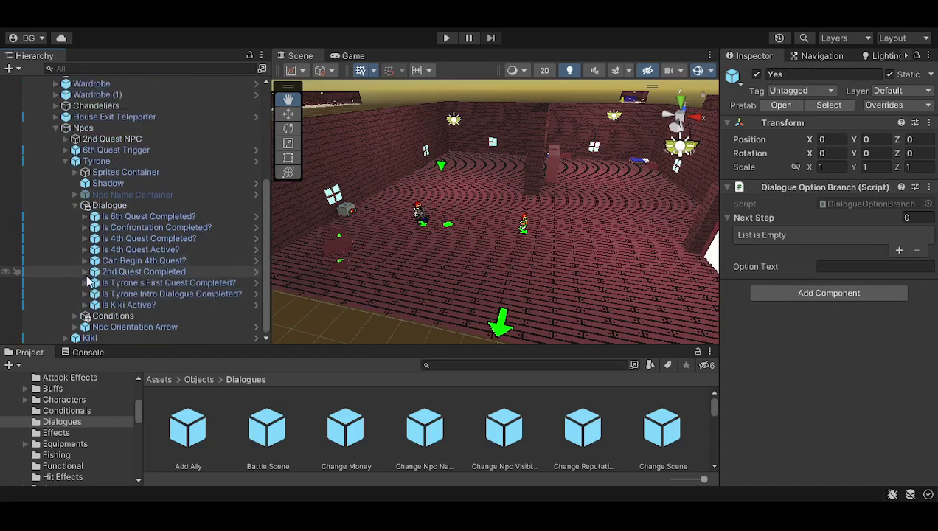
Step: Expand Is Tyrone's First Quest Completed? through its Yes branch and Is Kiki Here? to the contents of the No branch
{"action": "scroll", "coordinate": [103, 288], "scroll_direction": "down", "scroll_amount": 1}
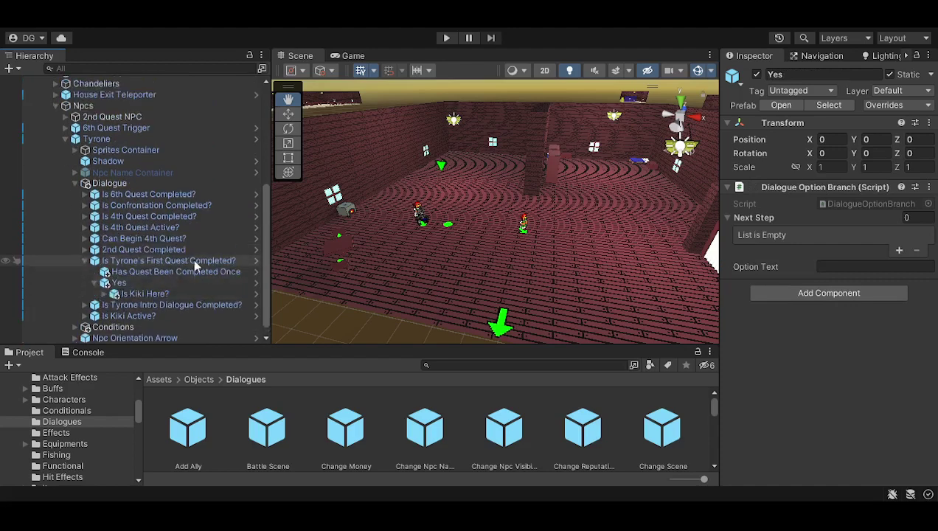
{"action": "scroll", "coordinate": [196, 266], "scroll_direction": "down", "scroll_amount": 1}
{"action": "left_click", "coordinate": [114, 281]}
{"action": "scroll", "coordinate": [123, 284], "scroll_direction": "down", "scroll_amount": 2}
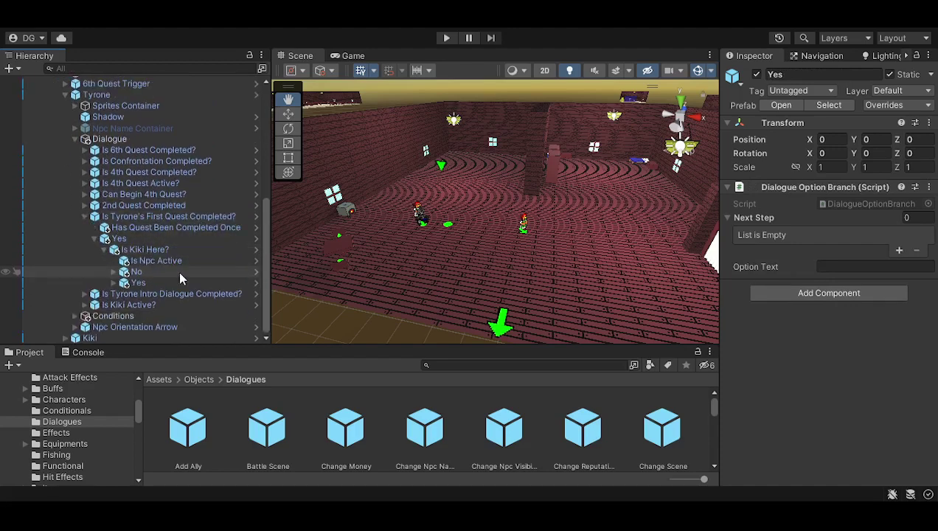
{"action": "left_click", "coordinate": [114, 271]}
{"action": "scroll", "coordinate": [124, 243], "scroll_direction": "down", "scroll_amount": 5}
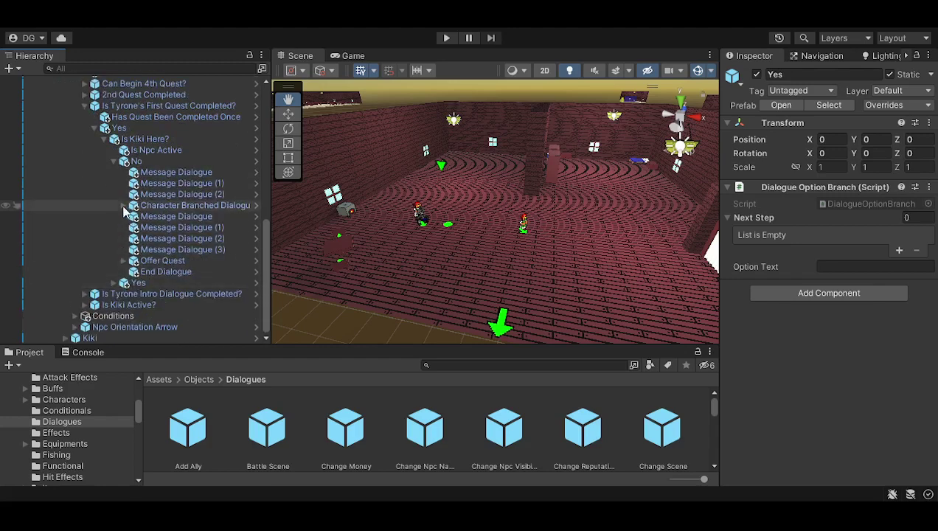
Step: Examine the Character Branched Dialogue in the No branch, expanding Default, Denis, Maria and Magara and the details of Element 2
{"action": "left_click", "coordinate": [124, 206]}
{"action": "scroll", "coordinate": [134, 231], "scroll_direction": "down", "scroll_amount": 2}
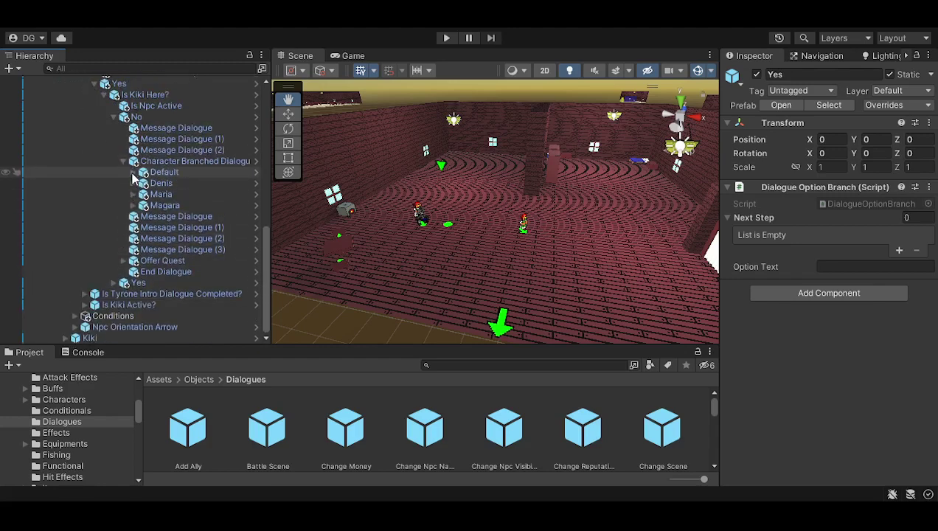
{"action": "left_click", "coordinate": [134, 172]}
{"action": "left_click", "coordinate": [133, 194]}
{"action": "left_click", "coordinate": [134, 216]}
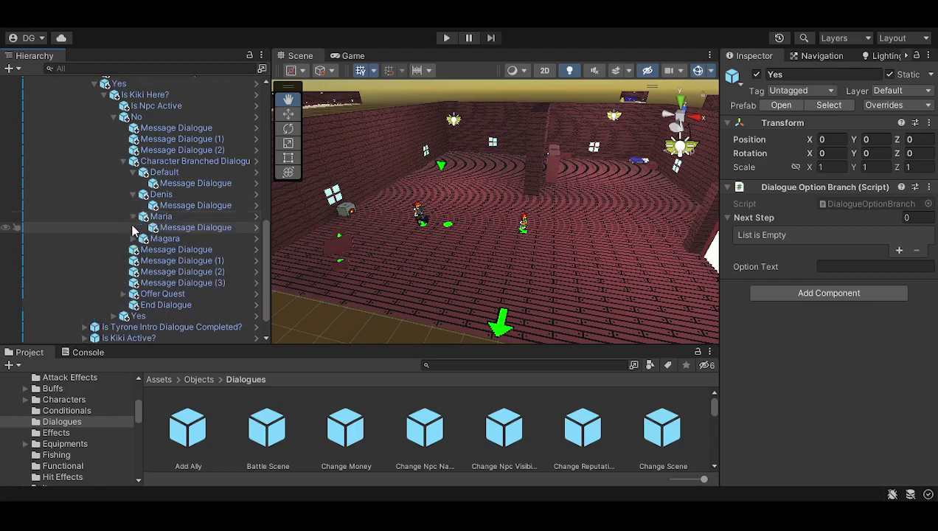
{"action": "left_click", "coordinate": [134, 238]}
{"action": "left_click", "coordinate": [192, 162]}
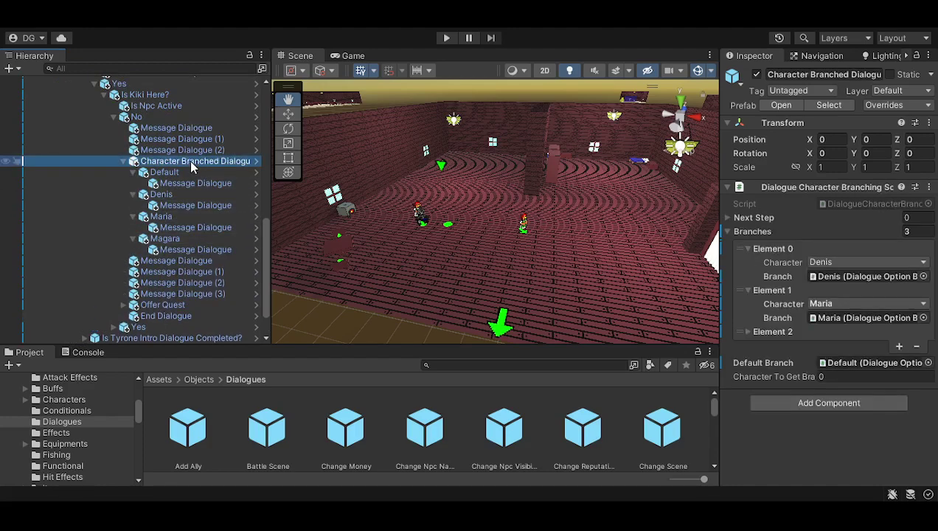
{"action": "left_click", "coordinate": [749, 331]}
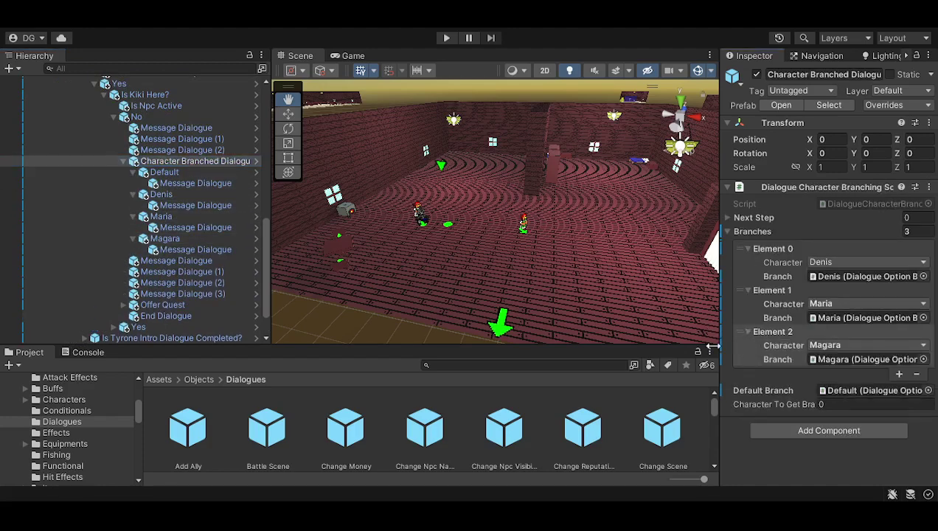
Step: Collapse the Magara, Maria, Denis and Default branches and their parent Character Branched Dialogue
{"action": "left_click", "coordinate": [133, 239]}
{"action": "left_click", "coordinate": [133, 216]}
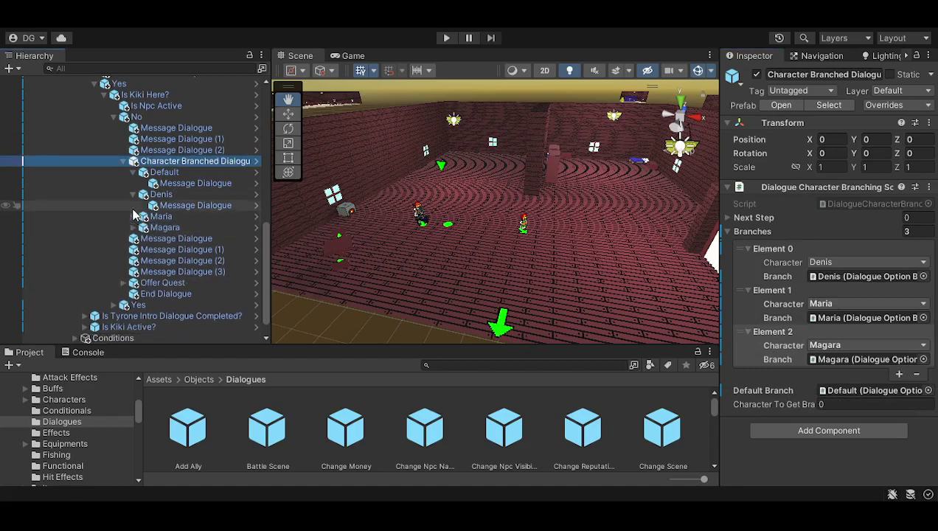
{"action": "left_click", "coordinate": [133, 194]}
{"action": "left_click", "coordinate": [144, 172]}
{"action": "left_click", "coordinate": [123, 160]}
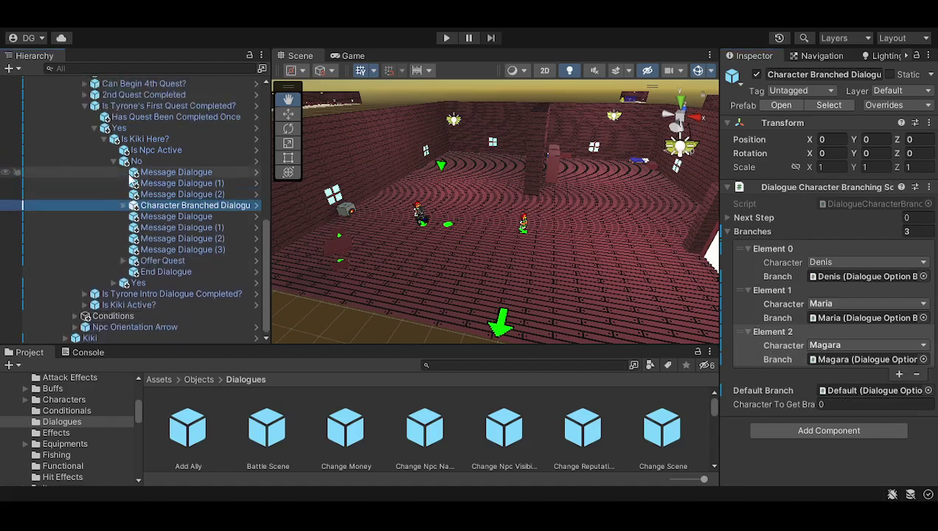
Step: Inspect the Offer Quest object's settings and expand it together with its Accepted branch
{"action": "left_click", "coordinate": [135, 262]}
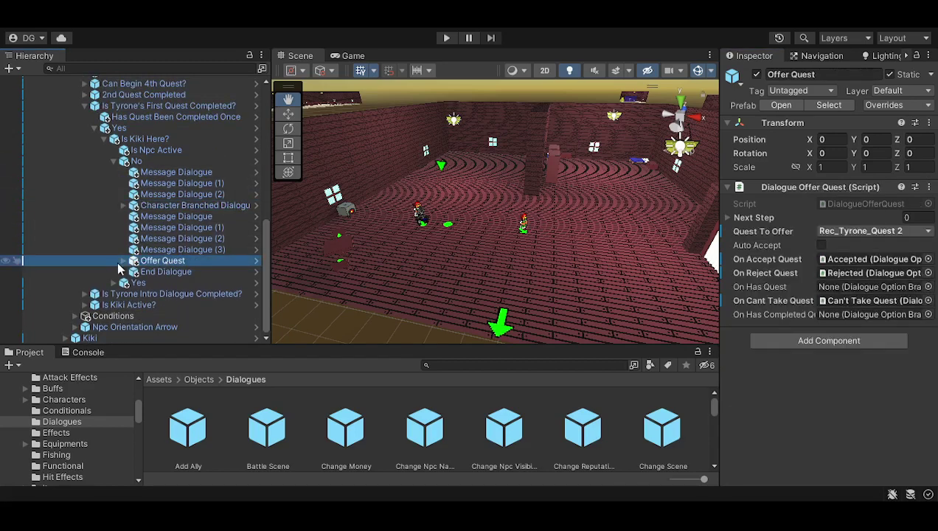
{"action": "left_click", "coordinate": [123, 261]}
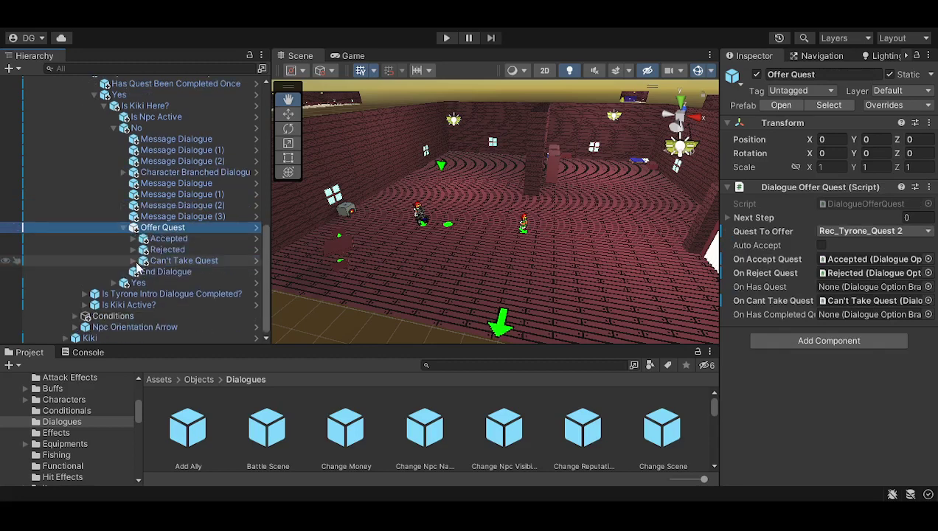
{"action": "left_click", "coordinate": [133, 238]}
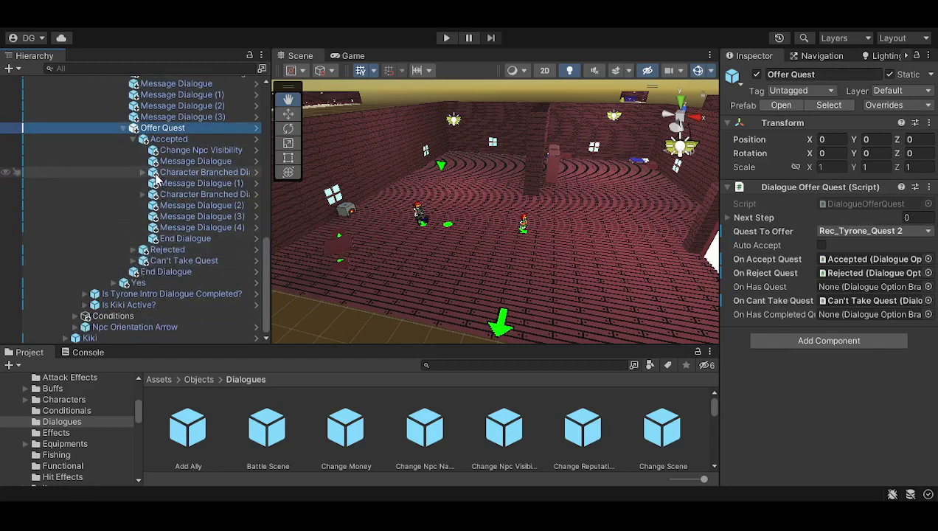
Step: Expand the first Character Branched Dialogue under Accepted, including Default, Magara, Rose, Maria and Denis
{"action": "left_click", "coordinate": [144, 172]}
{"action": "left_click", "coordinate": [153, 183]}
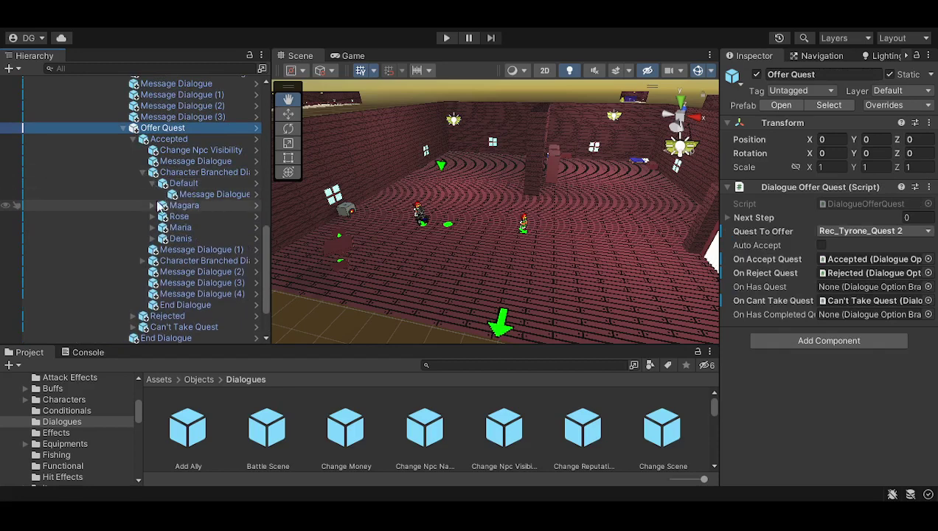
{"action": "left_click", "coordinate": [152, 205]}
{"action": "left_click", "coordinate": [153, 227]}
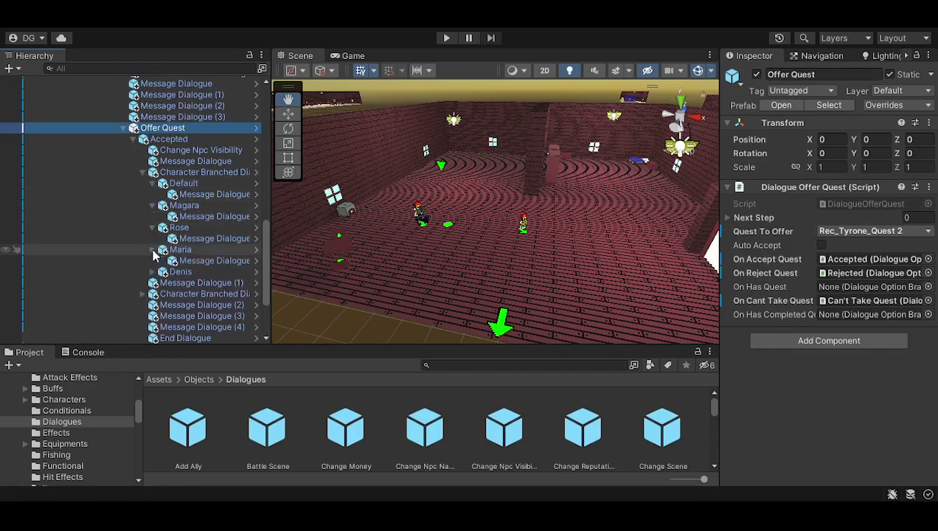
{"action": "left_click", "coordinate": [153, 271]}
{"action": "scroll", "coordinate": [171, 243], "scroll_direction": "down", "scroll_amount": 2}
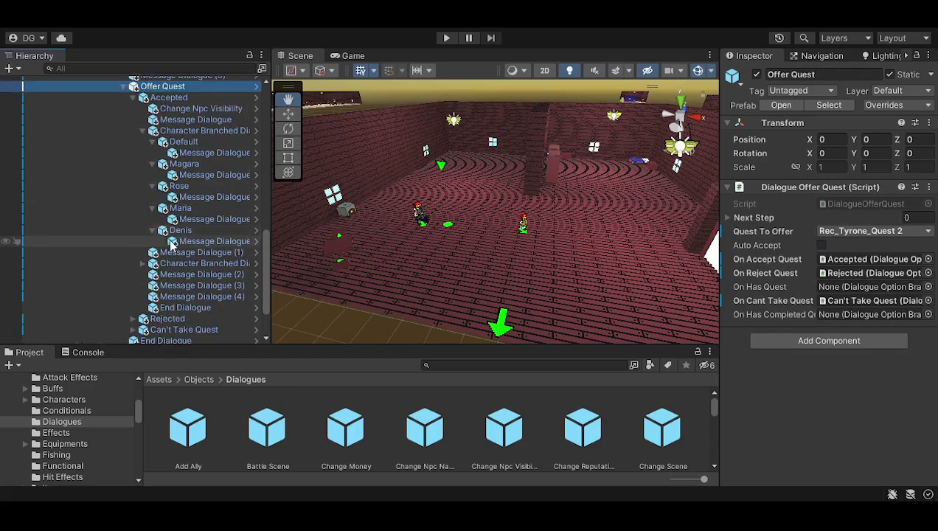
Step: Collapse all five character branches and the first Character Branched Dialogue under Accepted
{"action": "left_click", "coordinate": [153, 230]}
{"action": "left_click", "coordinate": [153, 208]}
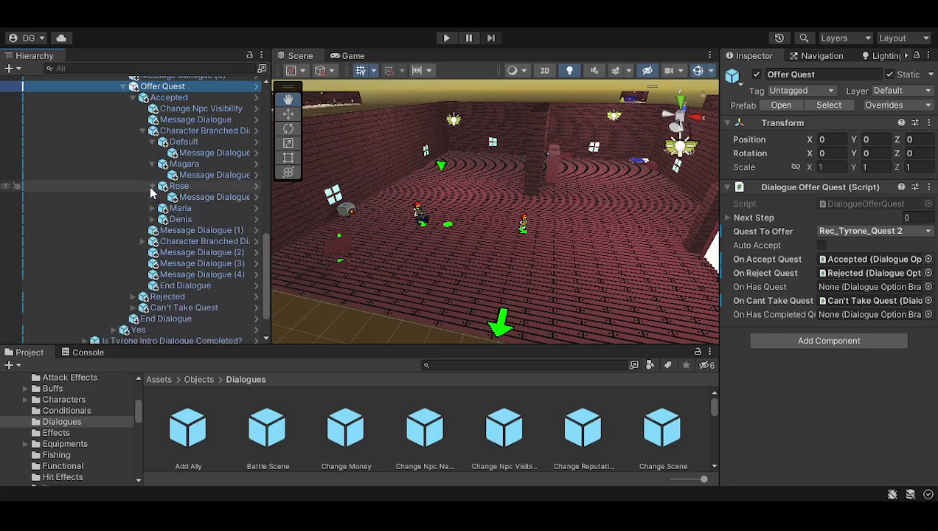
{"action": "left_click", "coordinate": [152, 186]}
{"action": "left_click", "coordinate": [152, 163]}
{"action": "left_click", "coordinate": [152, 142]}
{"action": "left_click", "coordinate": [142, 131]}
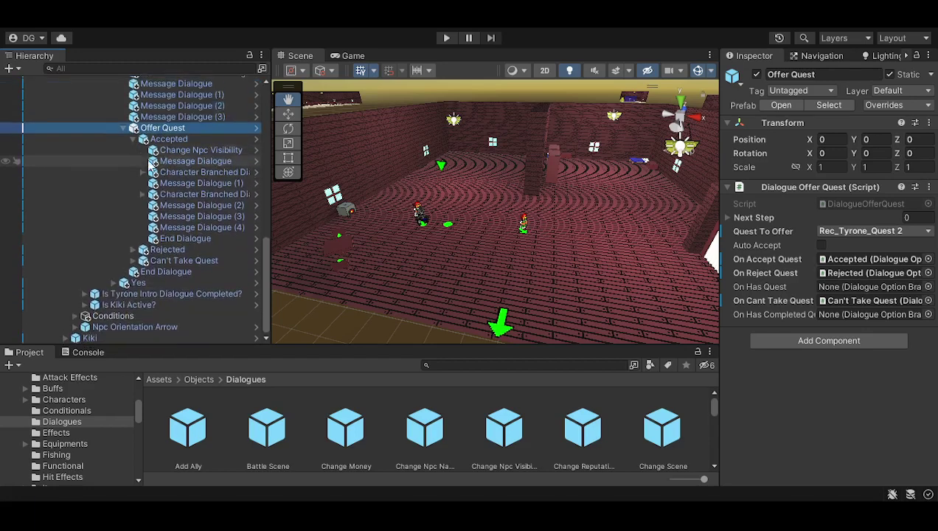
Step: Expand the second Character Branched Dialogue under Accepted and the message of every character branch in it
{"action": "left_click", "coordinate": [143, 194]}
{"action": "left_click", "coordinate": [153, 205]}
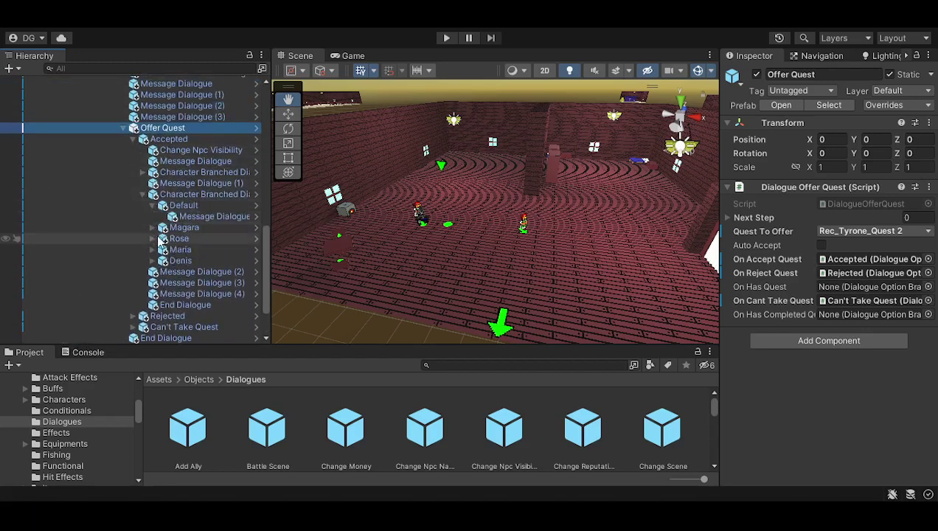
{"action": "left_click", "coordinate": [152, 238]}
{"action": "left_click", "coordinate": [153, 261]}
{"action": "left_click", "coordinate": [152, 283]}
{"action": "left_click", "coordinate": [153, 227]}
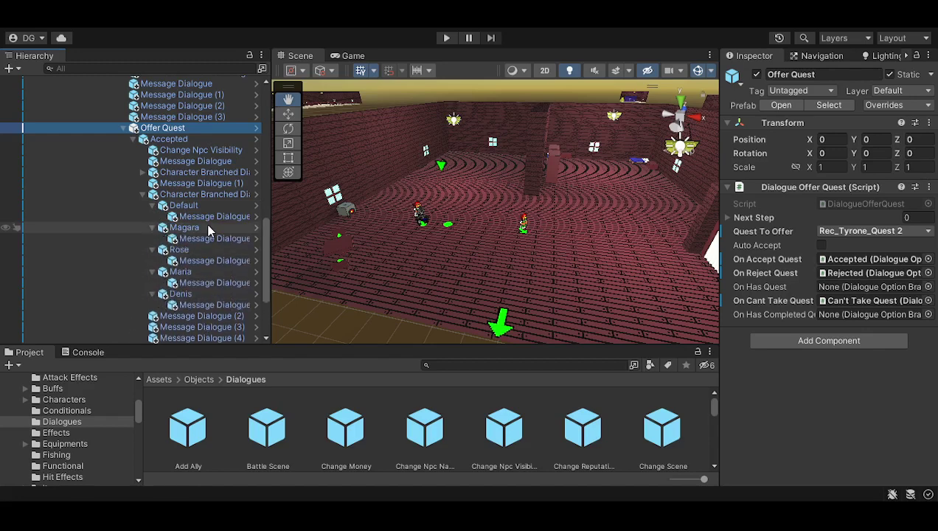
Step: Collapse every character branch and the second Character Branched Dialogue under Accepted
{"action": "left_click", "coordinate": [153, 205]}
{"action": "left_click", "coordinate": [153, 216]}
{"action": "left_click", "coordinate": [152, 227]}
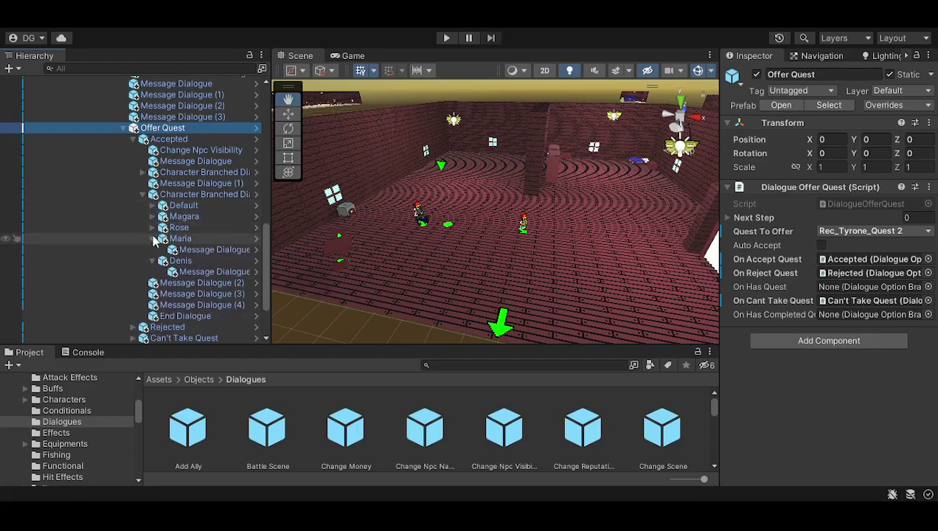
{"action": "left_click", "coordinate": [153, 238]}
{"action": "left_click", "coordinate": [153, 250]}
{"action": "left_click", "coordinate": [142, 194]}
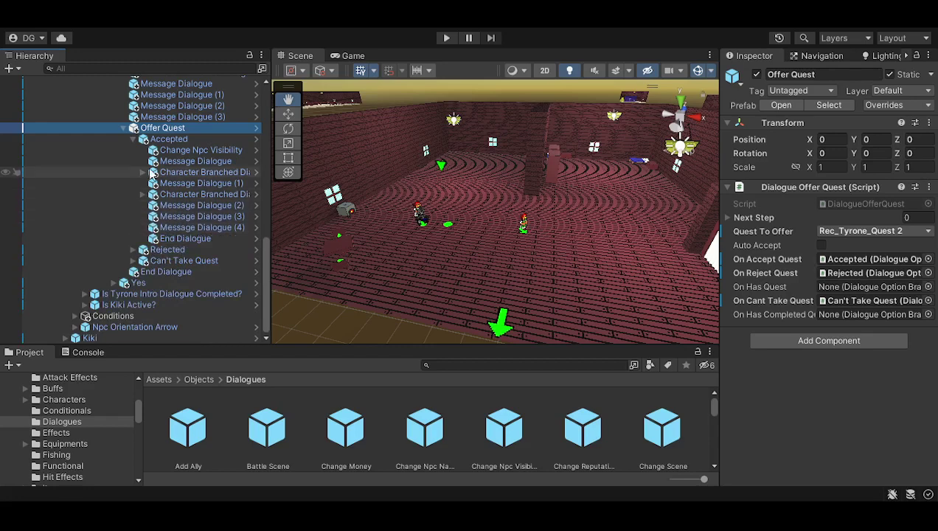
Step: Collapse the Accepted branch and examine the messages in the Rejected branch of Offer Quest
{"action": "left_click", "coordinate": [133, 139]}
{"action": "left_click", "coordinate": [133, 248]}
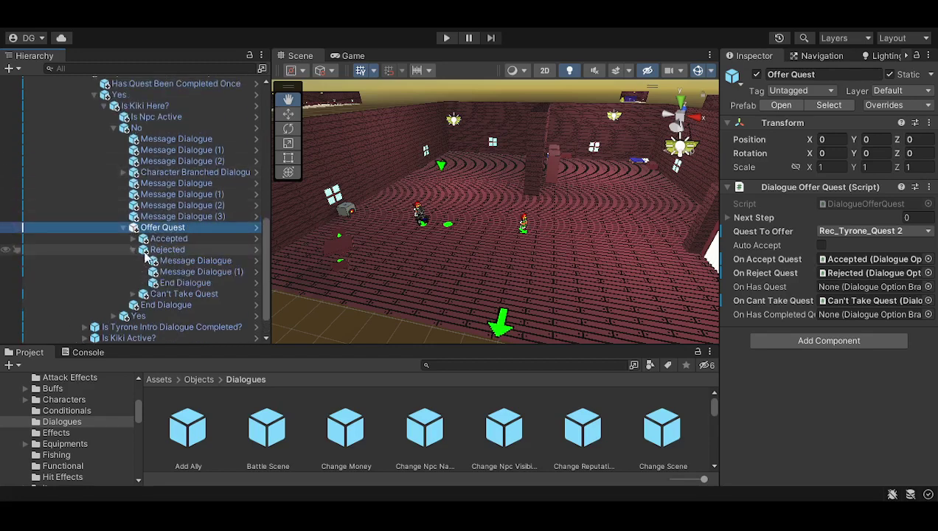
{"action": "left_click", "coordinate": [133, 249]}
Step: Examine the Can't Take Quest branch and its parent's quest settings, and collapse Offer Quest
{"action": "left_click", "coordinate": [134, 261]}
{"action": "left_click", "coordinate": [134, 261]}
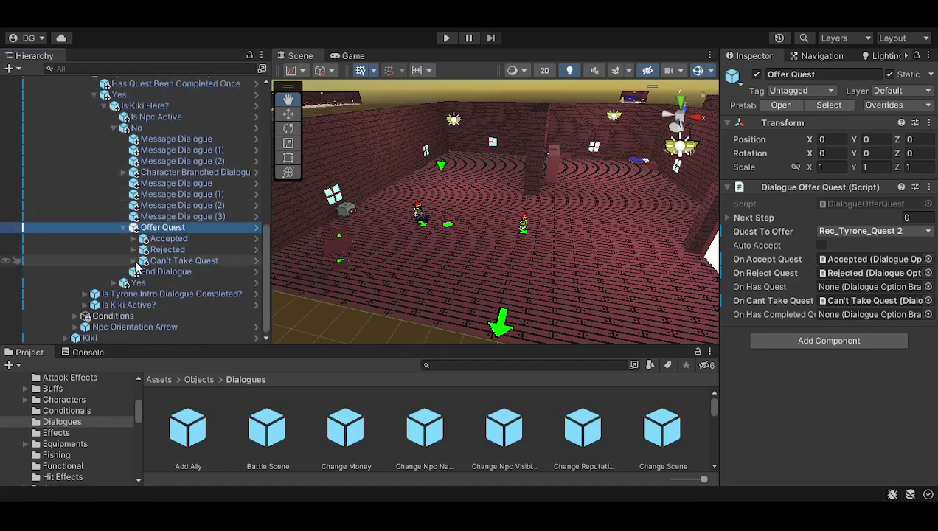
{"action": "left_click", "coordinate": [134, 261]}
{"action": "left_click", "coordinate": [191, 261]}
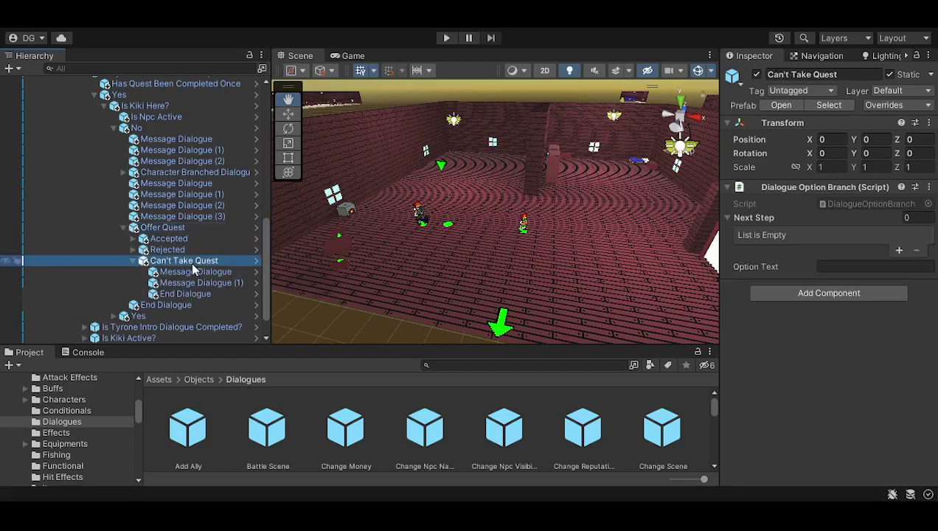
{"action": "left_click", "coordinate": [210, 228]}
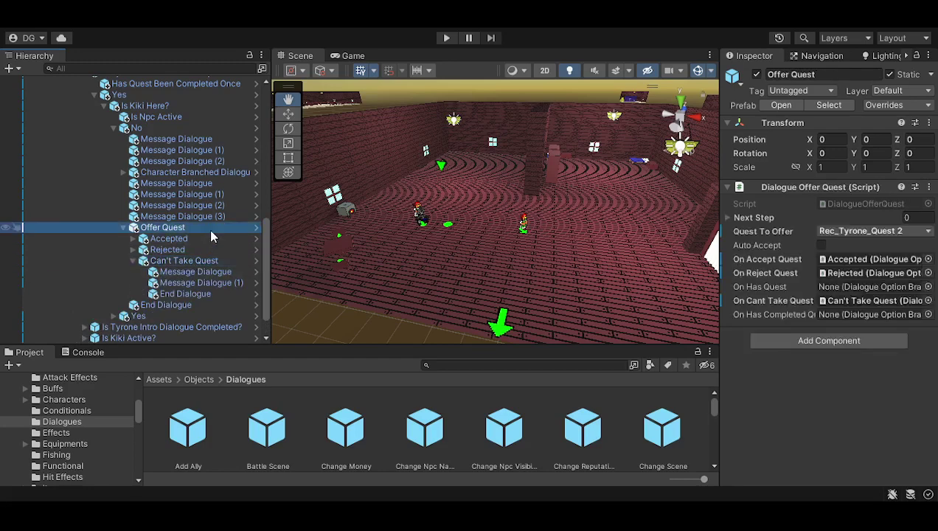
{"action": "left_click", "coordinate": [134, 261]}
{"action": "left_click", "coordinate": [123, 228]}
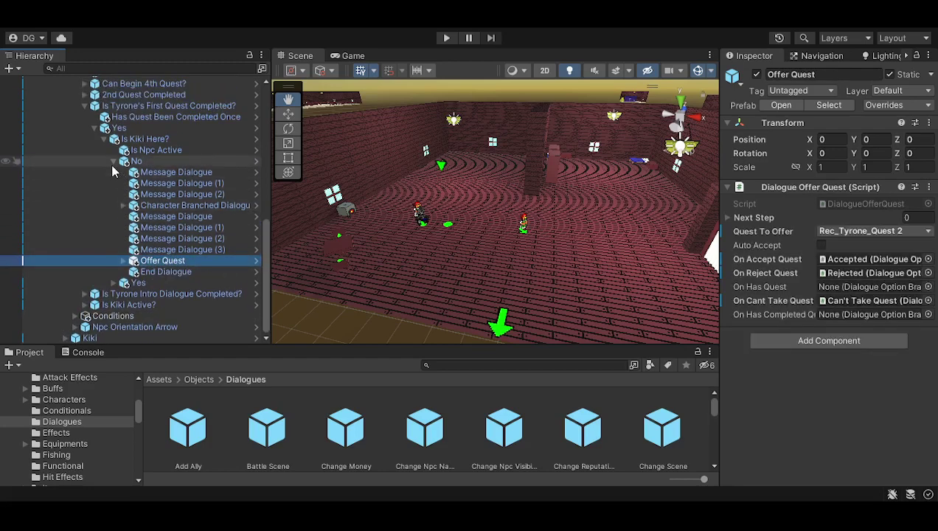
Step: Examine the Yes branch of Is Kiki Here? and collapse the whole Is Tyrone's First Quest Completed? condition
{"action": "left_click", "coordinate": [113, 161]}
{"action": "left_click", "coordinate": [113, 283]}
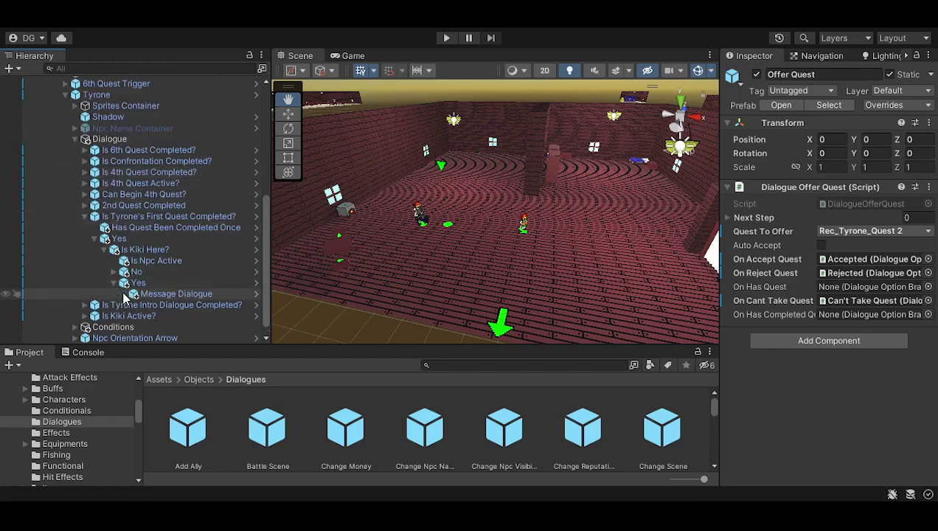
{"action": "left_click", "coordinate": [113, 283]}
{"action": "left_click", "coordinate": [104, 250]}
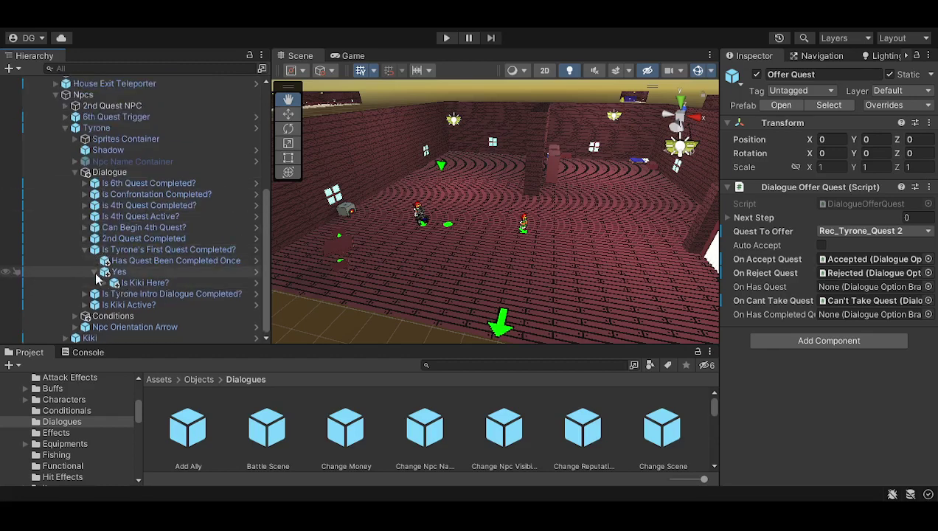
{"action": "left_click", "coordinate": [96, 273]}
{"action": "left_click", "coordinate": [84, 262]}
Step: Expand 2nd Quest Completed through its Yes branch and Is Kiki Around? to the messages in the nested Yes branch
{"action": "left_click", "coordinate": [86, 273]}
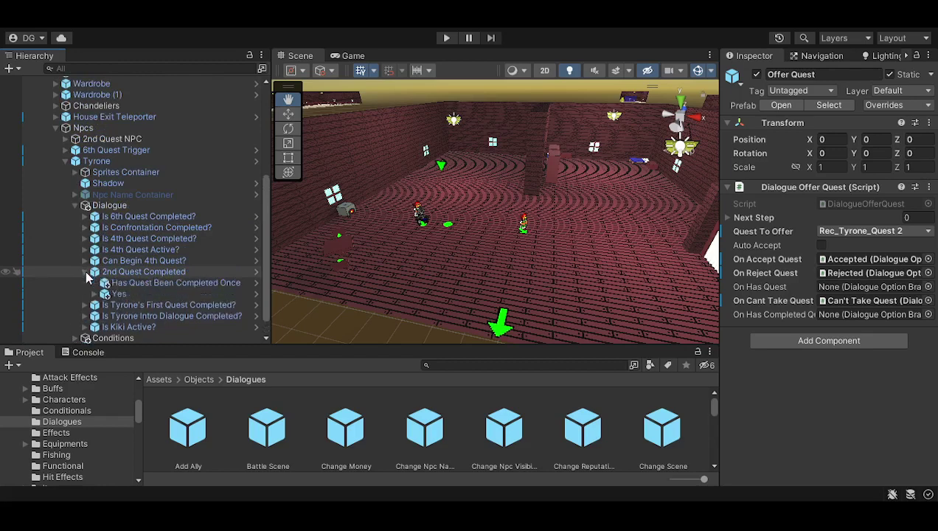
{"action": "left_click", "coordinate": [97, 293]}
{"action": "scroll", "coordinate": [135, 283], "scroll_direction": "down", "scroll_amount": 1}
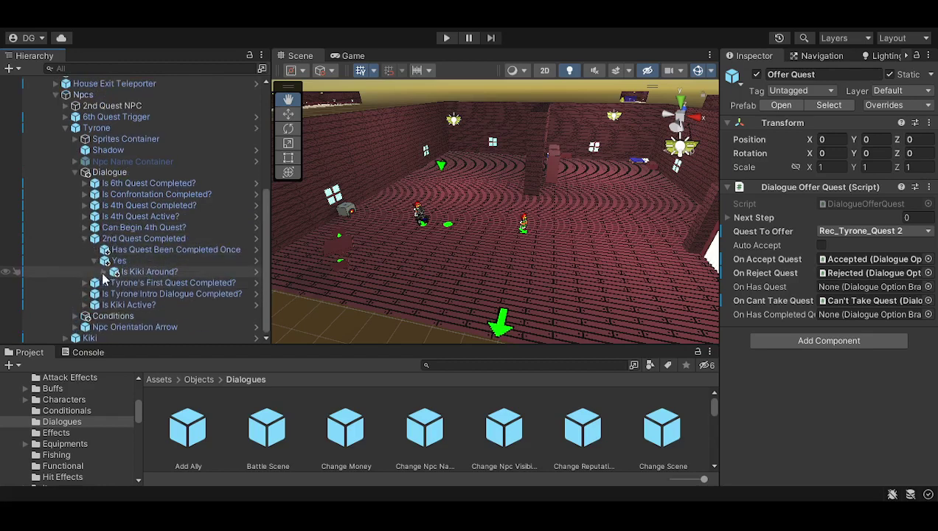
{"action": "left_click", "coordinate": [105, 271]}
{"action": "scroll", "coordinate": [105, 271], "scroll_direction": "down", "scroll_amount": 1}
{"action": "left_click", "coordinate": [114, 260]}
{"action": "scroll", "coordinate": [114, 260], "scroll_direction": "down", "scroll_amount": 4}
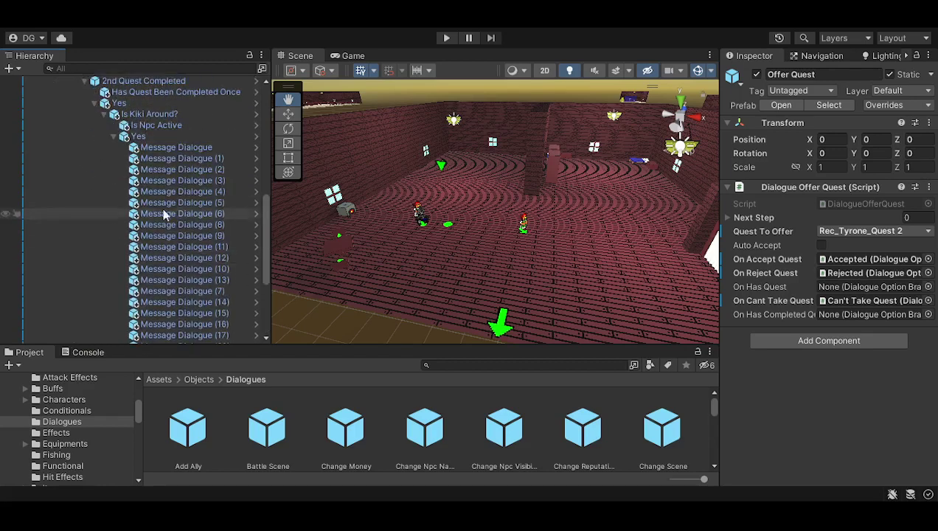
Step: Review the message sequence in the Yes branch of Is Kiki Around? and inspect the Force Complete Quest settings
{"action": "mouse_move", "coordinate": [264, 206]}
{"action": "left_mouse_down"}
{"action": "mouse_move", "coordinate": [256, 255]}
{"action": "mouse_move", "coordinate": [251, 193]}
{"action": "left_mouse_up"}
{"action": "scroll", "coordinate": [247, 236], "scroll_direction": "down", "scroll_amount": 6}
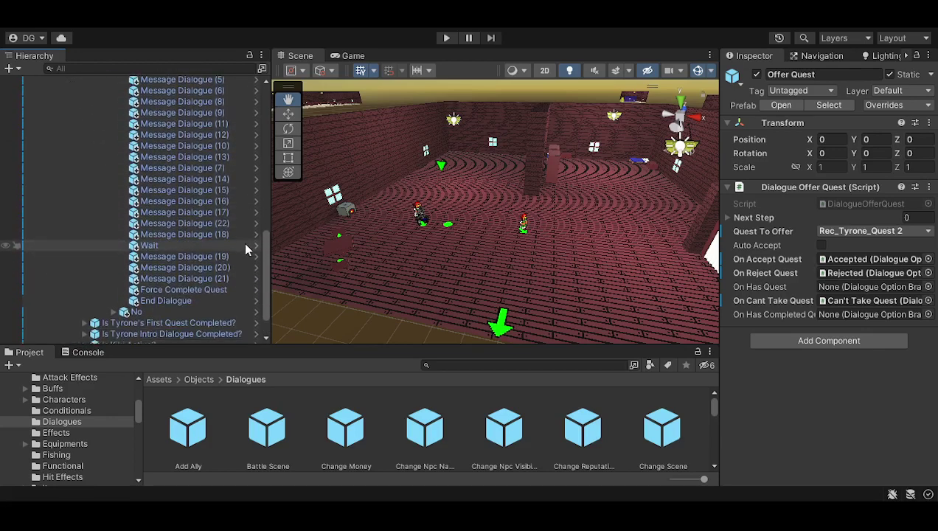
{"action": "scroll", "coordinate": [252, 214], "scroll_direction": "up", "scroll_amount": 7}
{"action": "scroll", "coordinate": [205, 243], "scroll_direction": "down", "scroll_amount": 4}
{"action": "left_click", "coordinate": [200, 289]}
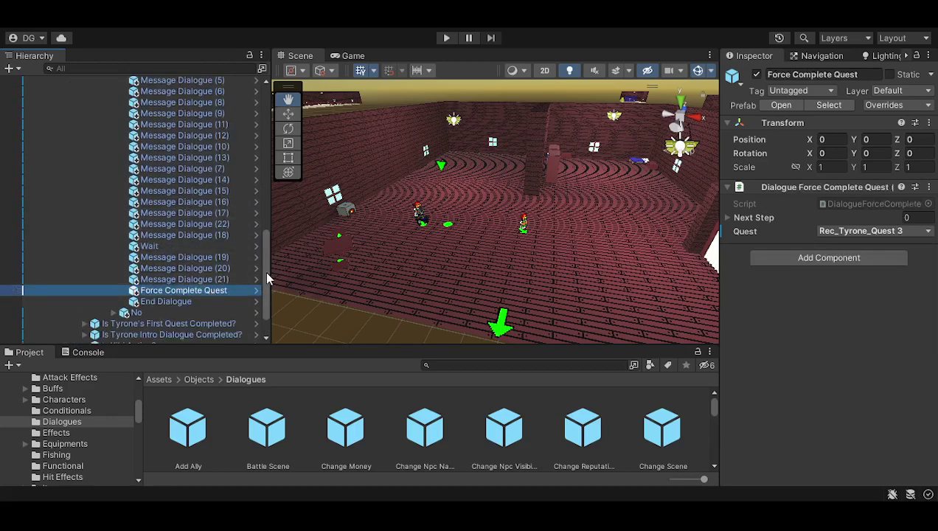
Step: Collapse the Yes branch of Is Kiki Around? and examine the messages in its No branch
{"action": "scroll", "coordinate": [148, 228], "scroll_direction": "up", "scroll_amount": 7}
{"action": "scroll", "coordinate": [125, 210], "scroll_direction": "down", "scroll_amount": 1}
{"action": "left_click", "coordinate": [118, 200]}
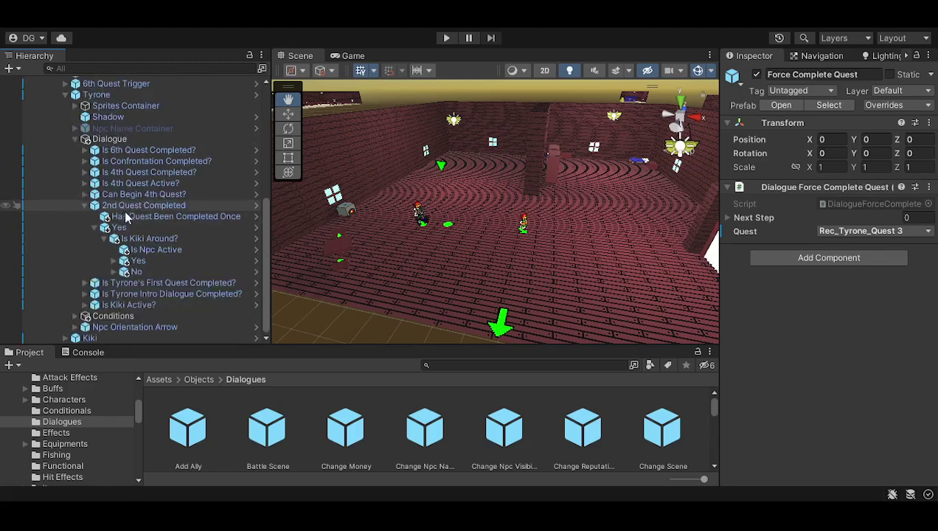
{"action": "left_click", "coordinate": [115, 269]}
{"action": "scroll", "coordinate": [198, 272], "scroll_direction": "down", "scroll_amount": 1}
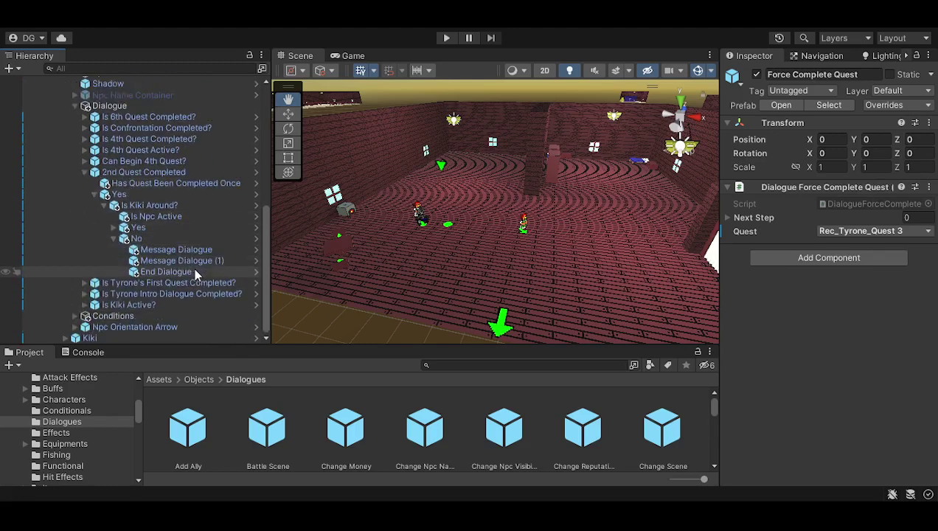
Step: Collapse the No branch of Is Kiki Around? and the whole 2nd Quest Completed condition
{"action": "left_click", "coordinate": [115, 239]}
{"action": "left_click", "coordinate": [94, 227]}
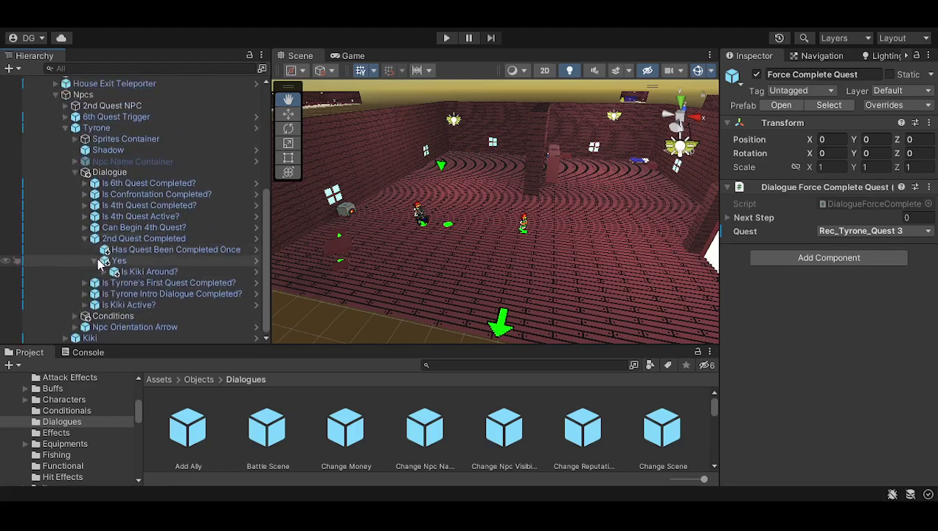
{"action": "left_click", "coordinate": [84, 251]}
Step: Expand Can Begin 4th Quest? through its Yes branch and Is Kiki Around? to the messages in the nested Yes branch
{"action": "left_click", "coordinate": [85, 260]}
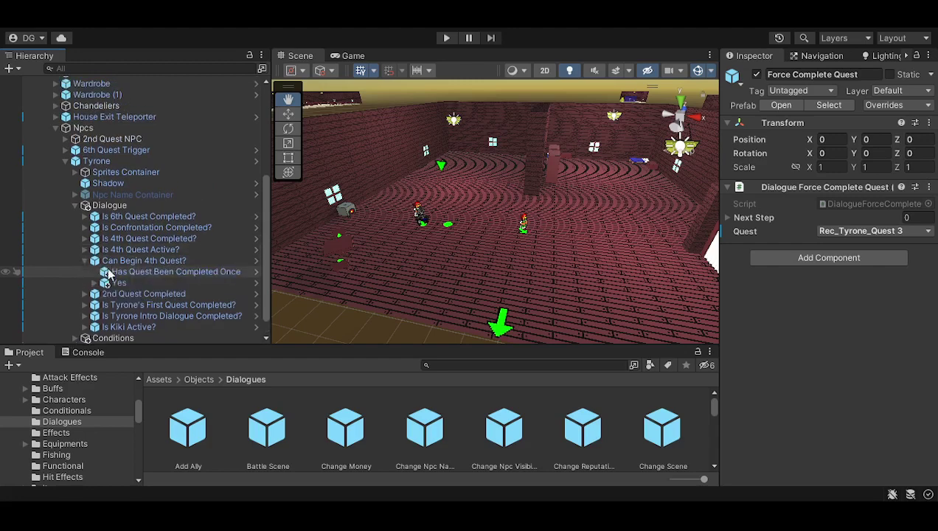
{"action": "left_click", "coordinate": [95, 282]}
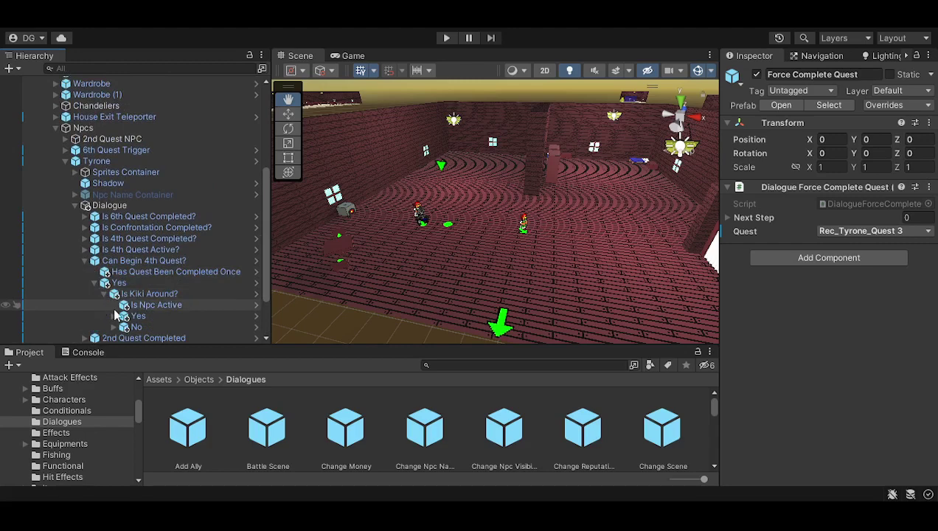
{"action": "left_click", "coordinate": [115, 316]}
{"action": "scroll", "coordinate": [118, 310], "scroll_direction": "down", "scroll_amount": 3}
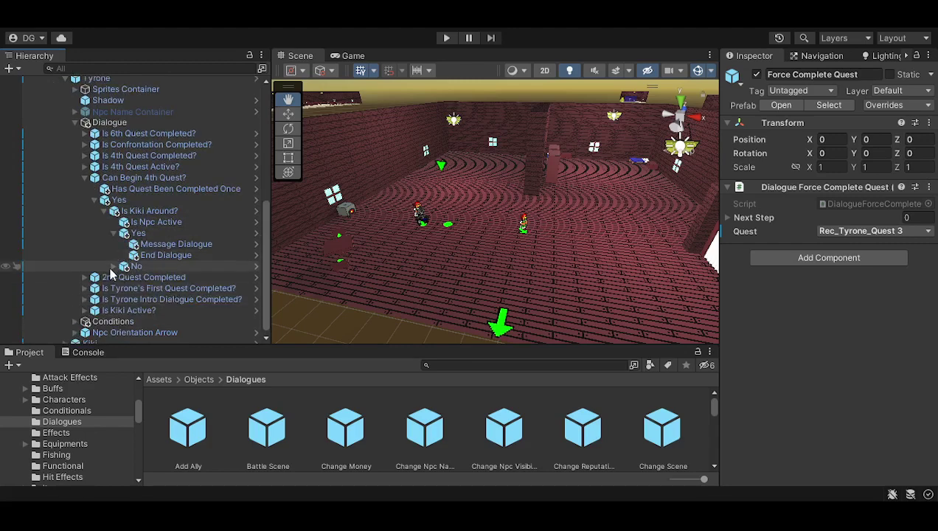
Step: Expand the No branch of Is Kiki Around? through Is Leader Humanoid? to the contents of its Yes branch
{"action": "left_click", "coordinate": [114, 267]}
{"action": "scroll", "coordinate": [214, 277], "scroll_direction": "down", "scroll_amount": 1}
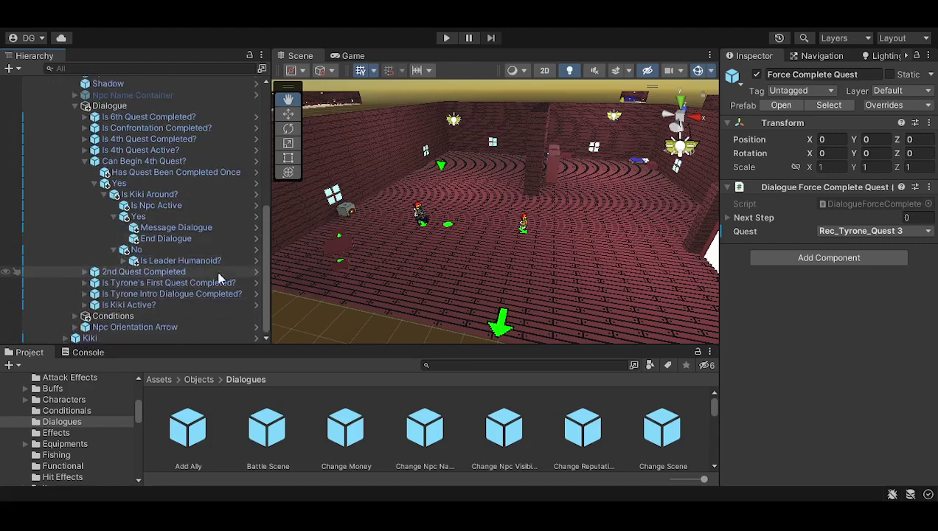
{"action": "left_click", "coordinate": [124, 260]}
{"action": "scroll", "coordinate": [136, 258], "scroll_direction": "down", "scroll_amount": 2}
{"action": "left_click", "coordinate": [133, 249]}
{"action": "scroll", "coordinate": [134, 254], "scroll_direction": "down", "scroll_amount": 3}
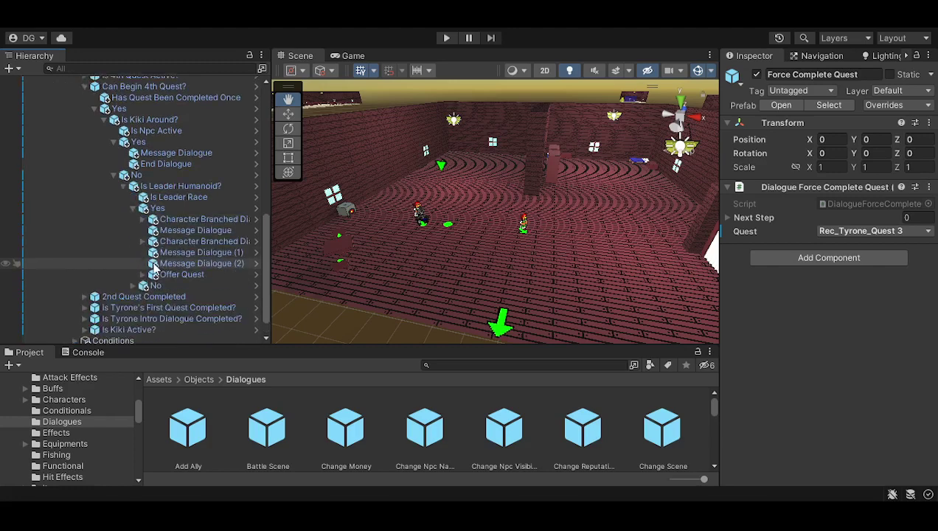
Step: Examine the messages for Asphalion, Default, Denis and Maria in the two Character Branched Dialogues
{"action": "left_click", "coordinate": [143, 220]}
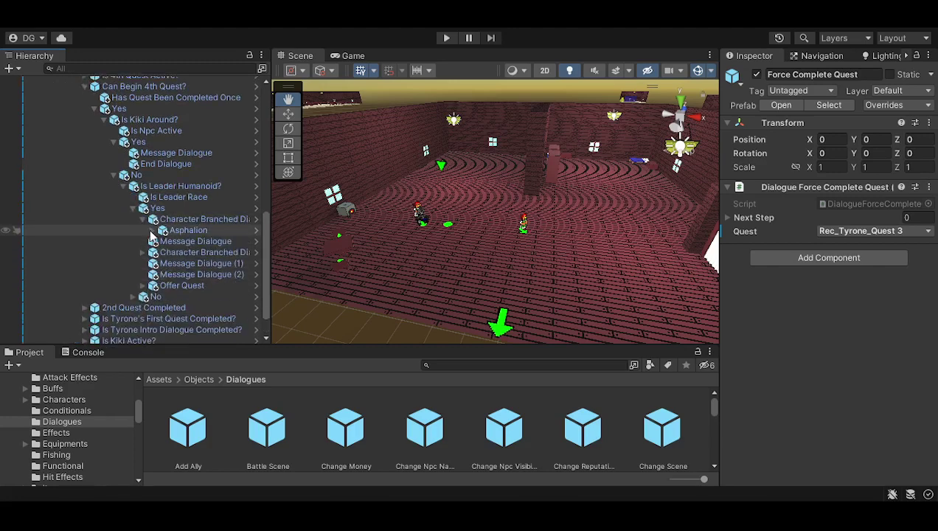
{"action": "left_click", "coordinate": [153, 231]}
{"action": "left_click", "coordinate": [143, 275]}
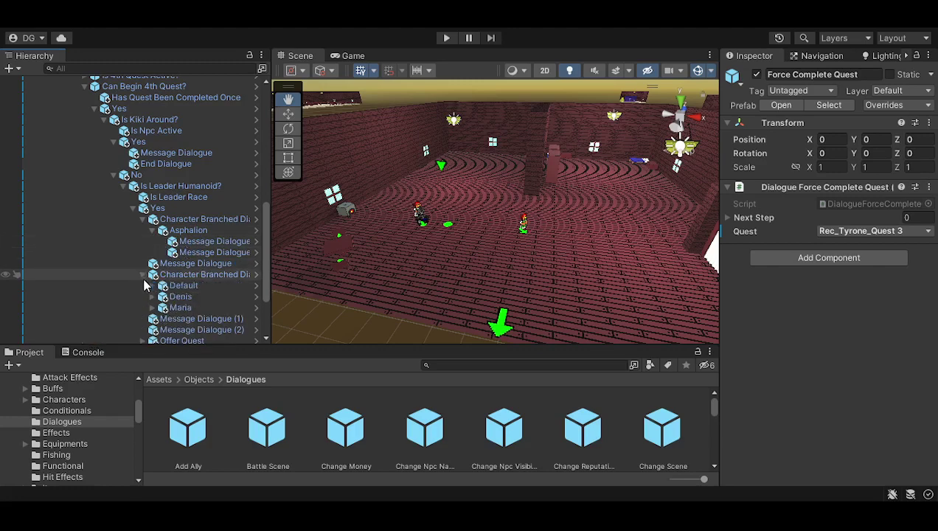
{"action": "scroll", "coordinate": [153, 287], "scroll_direction": "down", "scroll_amount": 3}
{"action": "left_click", "coordinate": [152, 285]}
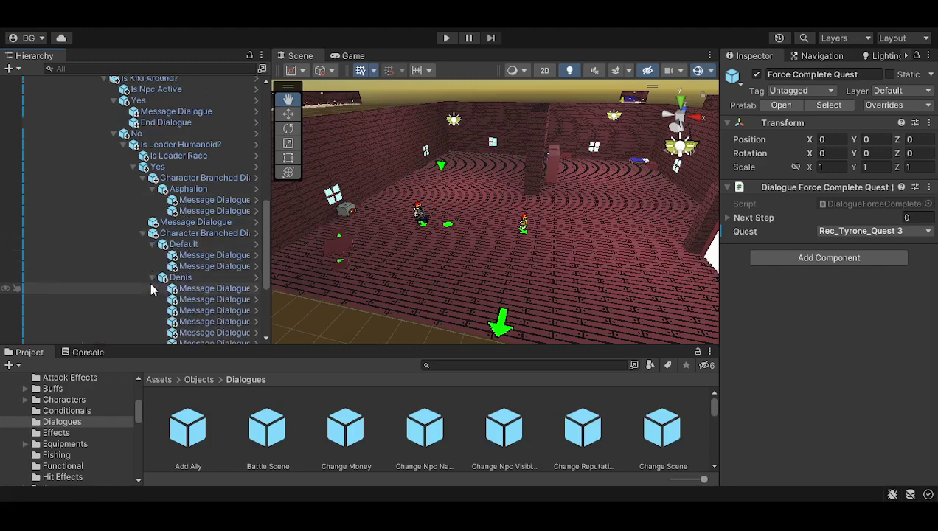
{"action": "scroll", "coordinate": [151, 295], "scroll_direction": "down", "scroll_amount": 10}
{"action": "left_click", "coordinate": [153, 241]}
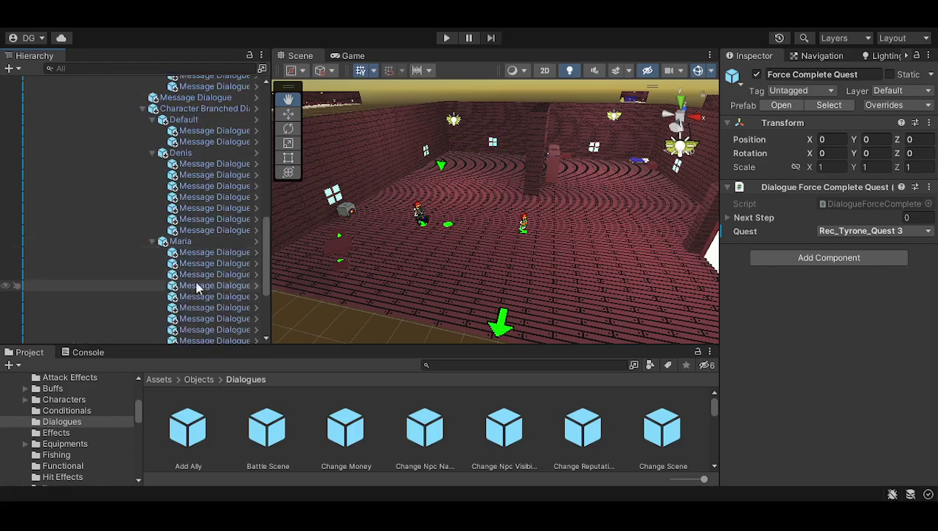
{"action": "scroll", "coordinate": [257, 298], "scroll_direction": "down", "scroll_amount": 5}
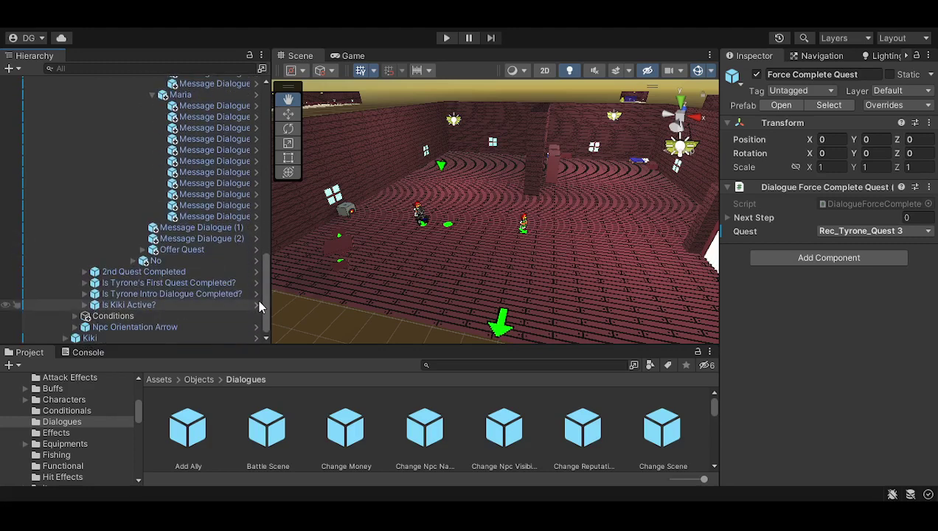
Step: Collapse the Maria, Denis, Default and Asphalion branches and both Character Branched Dialogues
{"action": "scroll", "coordinate": [257, 299], "scroll_direction": "up", "scroll_amount": 8}
{"action": "left_click", "coordinate": [153, 296]}
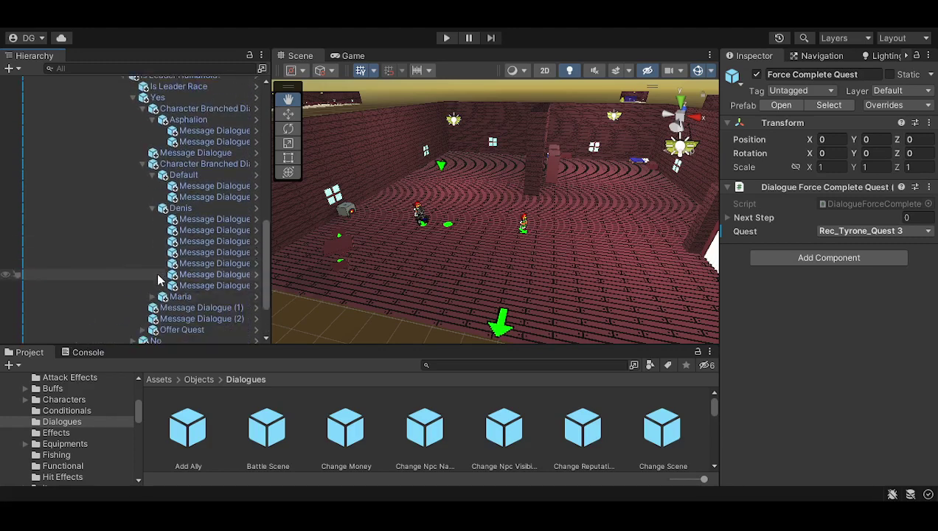
{"action": "left_click", "coordinate": [153, 208]}
{"action": "left_click", "coordinate": [152, 174]}
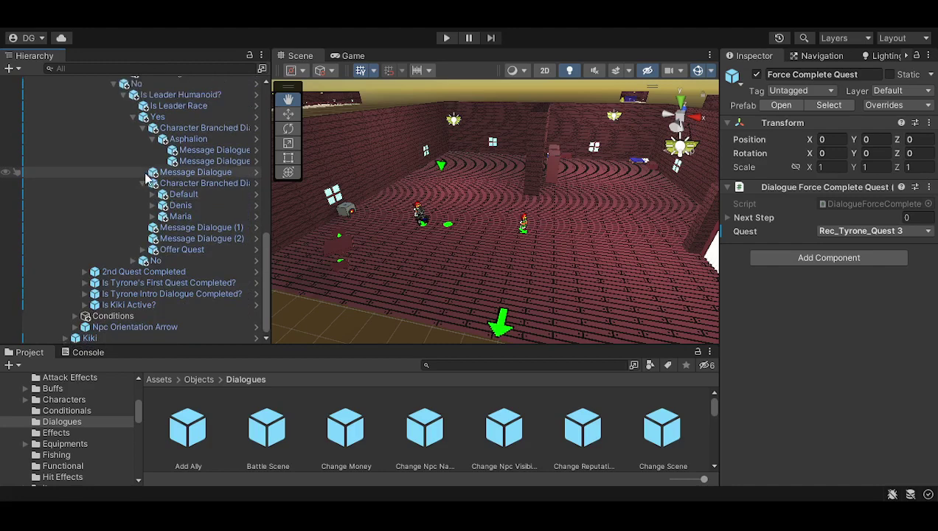
{"action": "left_click", "coordinate": [144, 186]}
{"action": "left_click", "coordinate": [153, 175]}
{"action": "left_click", "coordinate": [144, 183]}
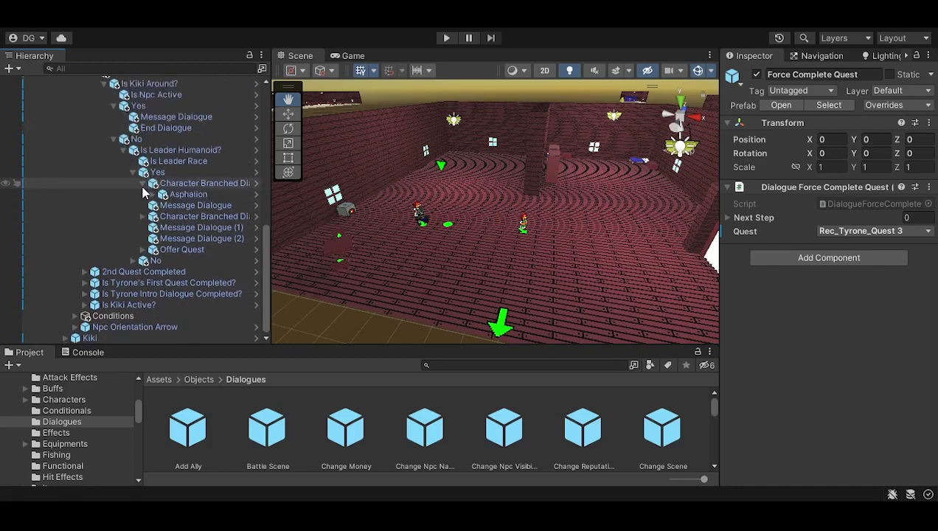
Step: Expand Offer Quest and examine the messages in its Accept, Reject and Can't Take branches
{"action": "left_click", "coordinate": [143, 250]}
{"action": "left_click", "coordinate": [154, 262]}
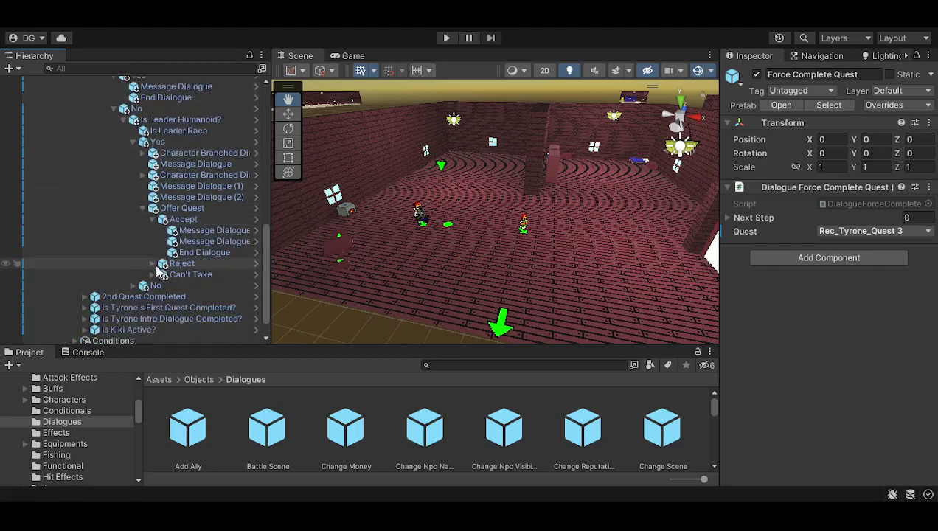
{"action": "left_click", "coordinate": [153, 264]}
{"action": "left_click", "coordinate": [153, 307]}
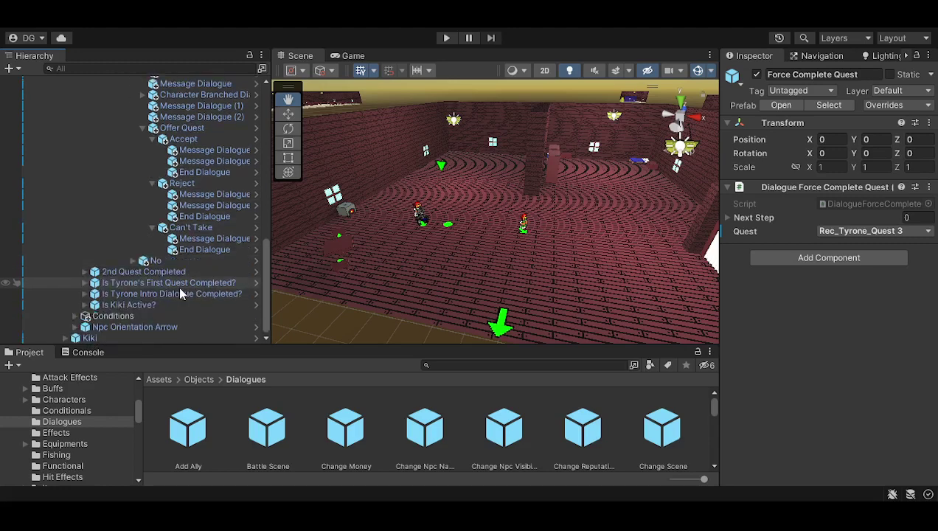
Step: Collapse the Can't Take, Reject and Accept branches together with Offer Quest
{"action": "left_click", "coordinate": [152, 228]}
{"action": "left_click", "coordinate": [153, 206]}
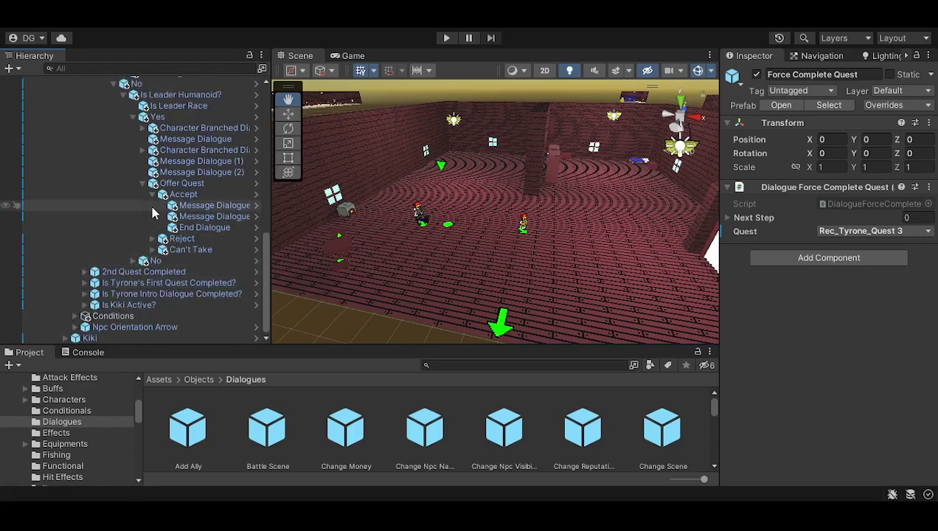
{"action": "left_click", "coordinate": [153, 195]}
{"action": "left_click", "coordinate": [143, 218]}
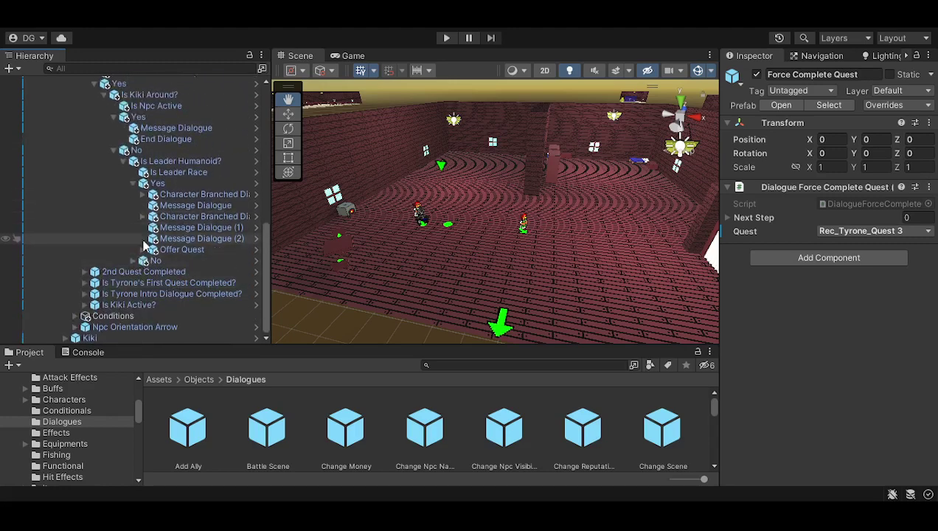
Step: Examine the messages in the No branch of Is Leader Humanoid? and collapse that condition
{"action": "left_click", "coordinate": [133, 183]}
{"action": "left_click", "coordinate": [143, 260]}
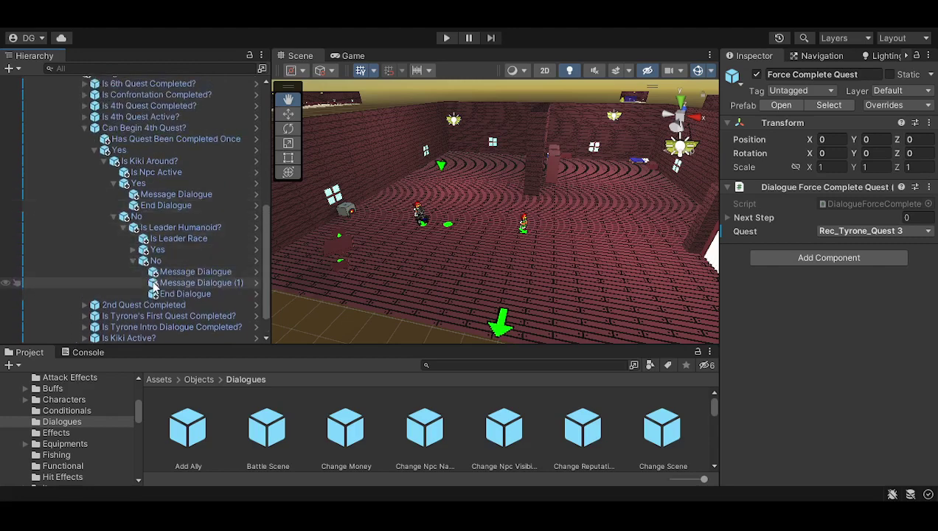
{"action": "left_click", "coordinate": [133, 261]}
{"action": "left_click", "coordinate": [124, 228]}
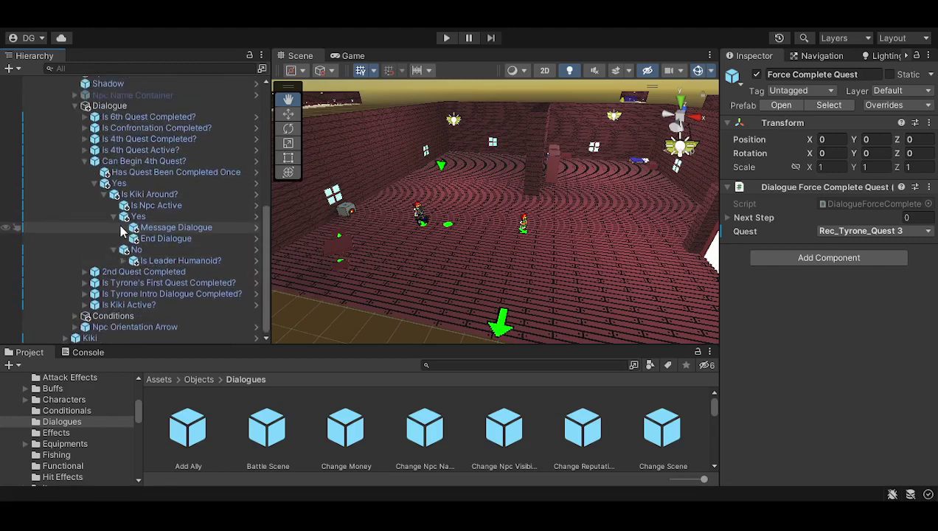
Step: Collapse both Is Kiki Around? branches and the entire Can Begin 4th Quest? condition
{"action": "left_click", "coordinate": [118, 251]}
{"action": "left_click", "coordinate": [116, 228]}
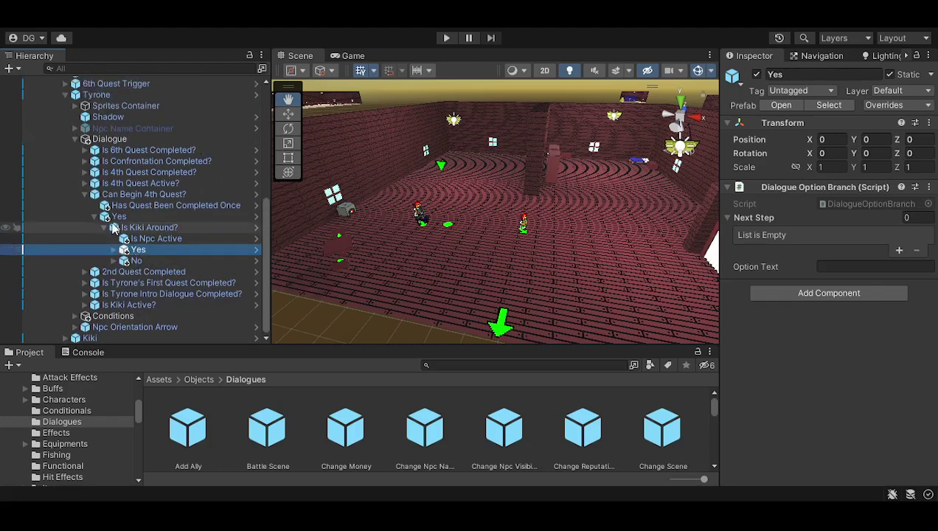
{"action": "left_click", "coordinate": [122, 228]}
{"action": "left_click", "coordinate": [114, 228]}
{"action": "left_click", "coordinate": [105, 250]}
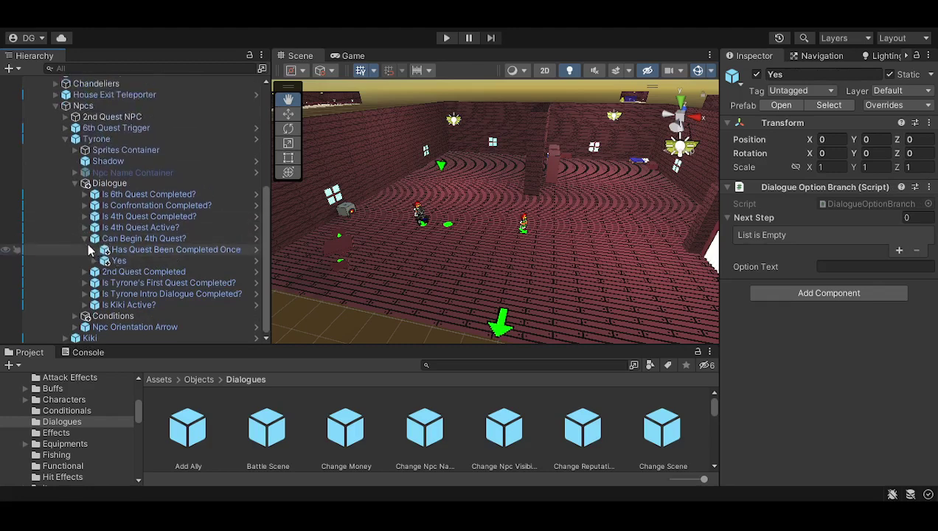
{"action": "left_click", "coordinate": [86, 239]}
Step: Expand Is 4th Quest Active? through its Yes branch and Is Kiki around? to the messages in the nested Yes branch
{"action": "left_click", "coordinate": [85, 250]}
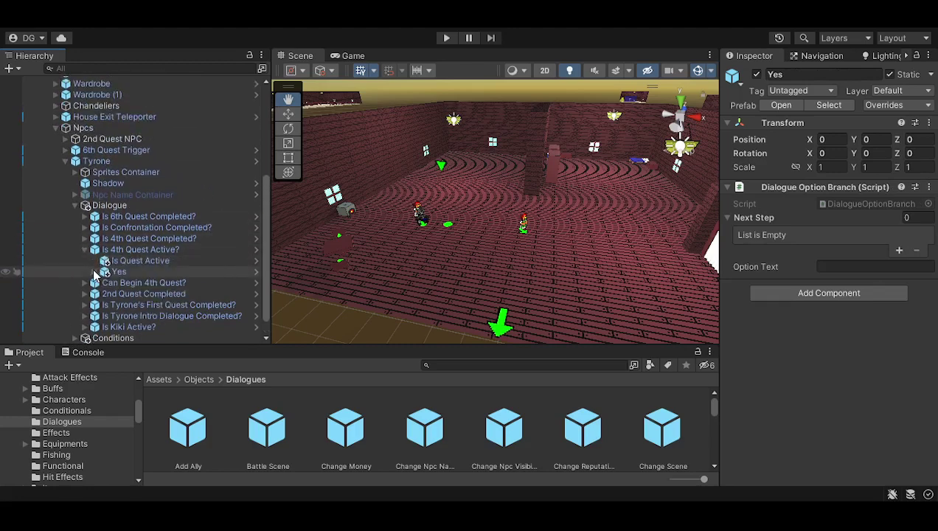
{"action": "left_click", "coordinate": [95, 271]}
{"action": "left_click", "coordinate": [105, 283]}
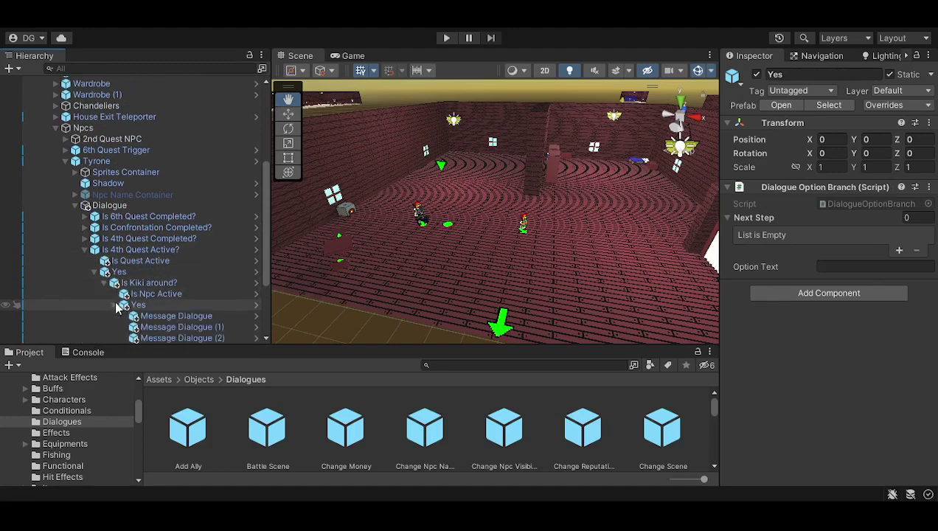
{"action": "scroll", "coordinate": [117, 308], "scroll_direction": "down", "scroll_amount": 2}
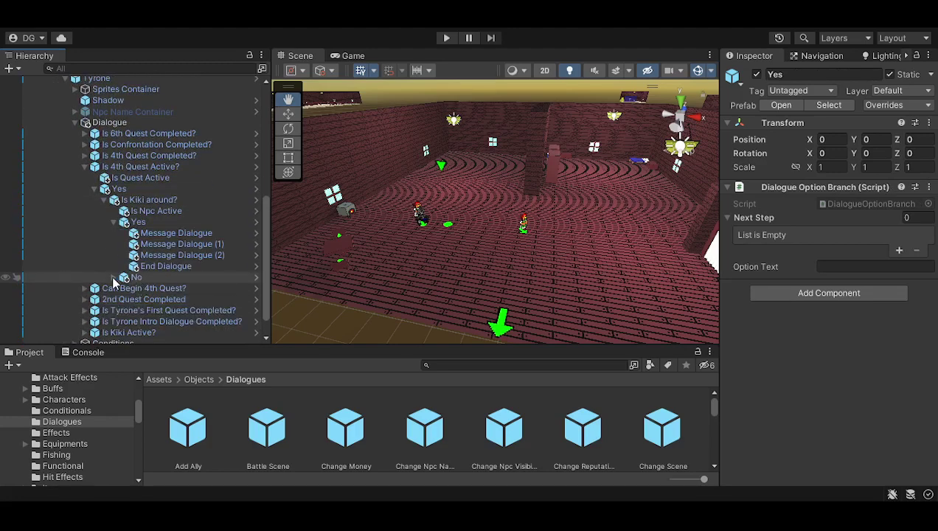
Step: Examine the No branch of Is Kiki around?, including the Yes and No branches of Complete Quests
{"action": "left_click", "coordinate": [114, 278]}
{"action": "scroll", "coordinate": [123, 309], "scroll_direction": "down", "scroll_amount": 2}
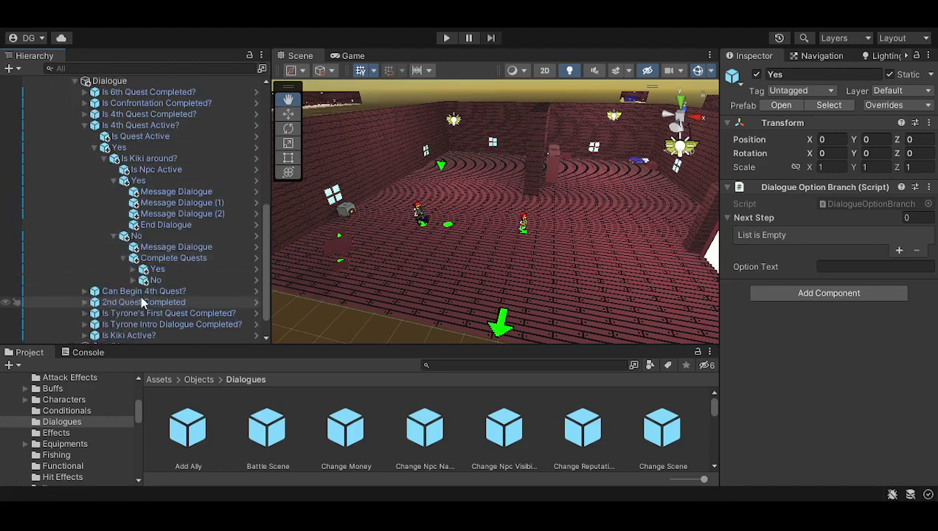
{"action": "left_click", "coordinate": [135, 270]}
{"action": "scroll", "coordinate": [135, 287], "scroll_direction": "down", "scroll_amount": 2}
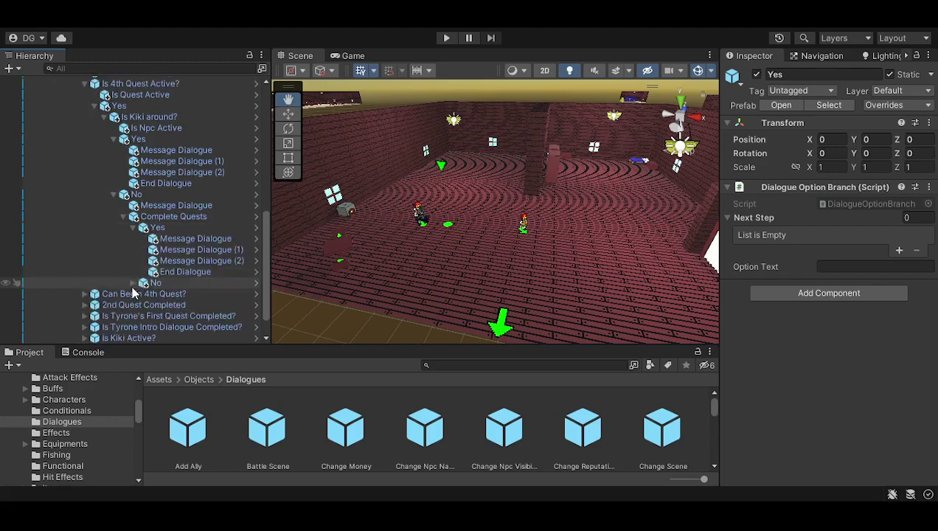
{"action": "left_click", "coordinate": [133, 284]}
{"action": "left_click", "coordinate": [133, 283]}
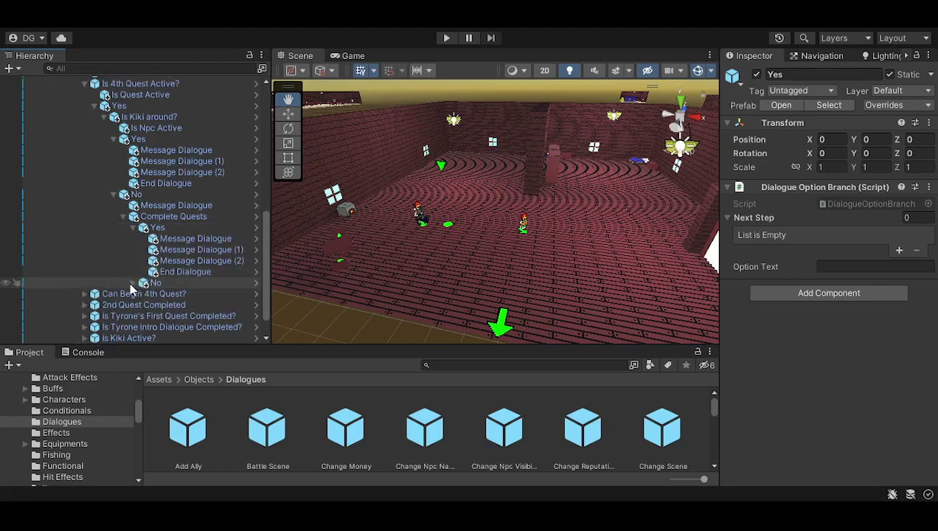
Step: Collapse Complete Quests, both Is Kiki around? branches and the whole Is 4th Quest Active? condition
{"action": "left_click", "coordinate": [134, 227]}
{"action": "left_click", "coordinate": [124, 227]}
{"action": "left_click", "coordinate": [114, 227]}
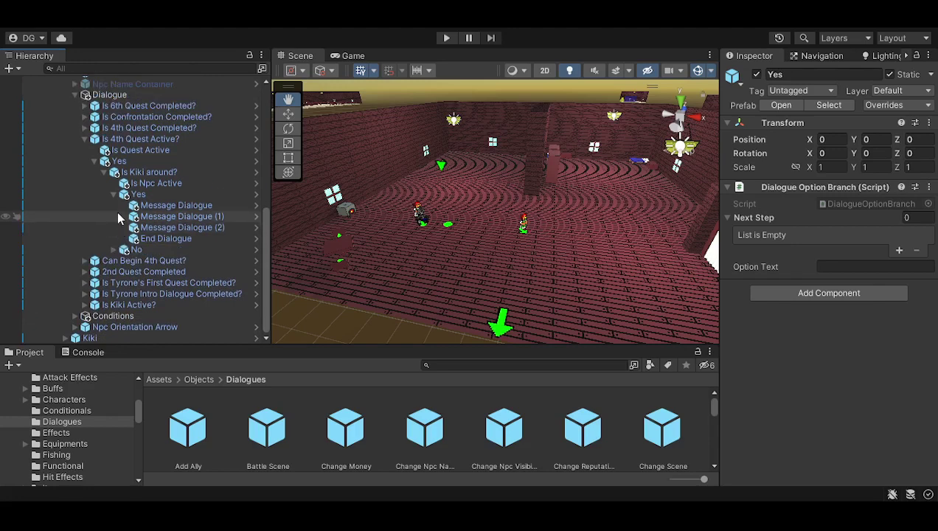
{"action": "left_click", "coordinate": [117, 207]}
{"action": "left_click", "coordinate": [114, 194]}
{"action": "left_click", "coordinate": [104, 216]}
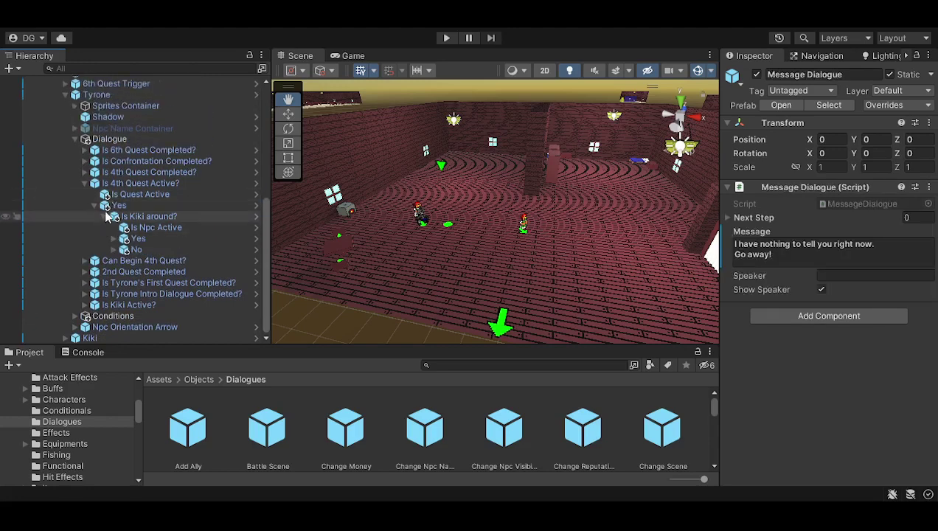
{"action": "left_click", "coordinate": [86, 216]}
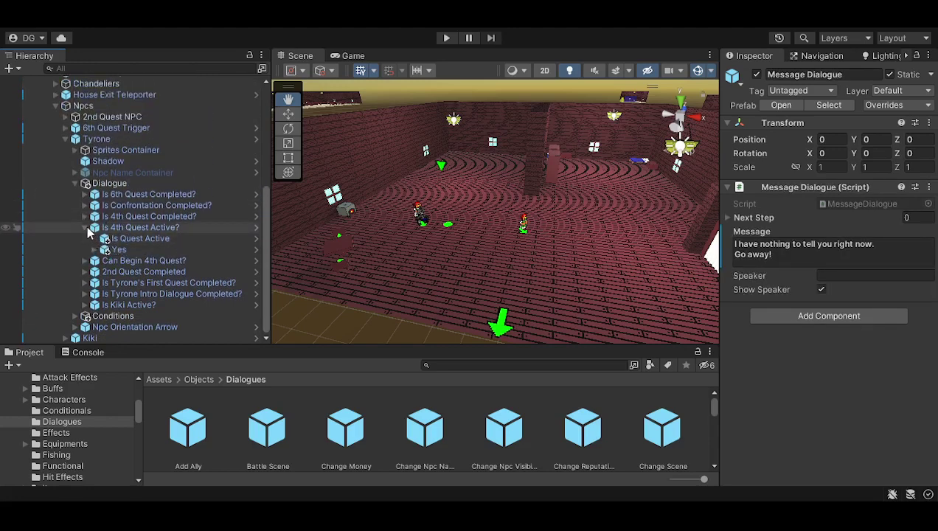
Step: Expand Is 4th Quest Completed? through its Yes branch and Is Kiki Around? to the messages in the nested No branch
{"action": "left_click", "coordinate": [85, 238]}
{"action": "left_click", "coordinate": [94, 260]}
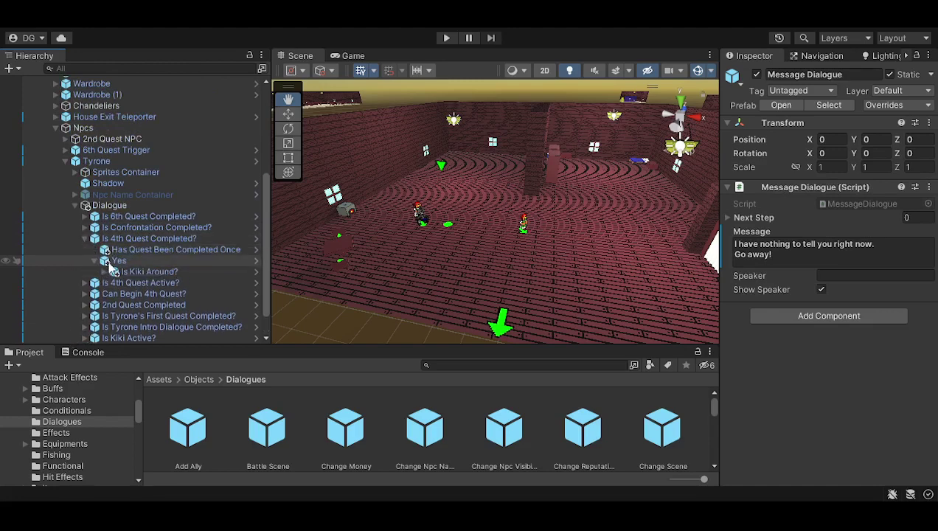
{"action": "left_click", "coordinate": [104, 272]}
{"action": "scroll", "coordinate": [113, 256], "scroll_direction": "down", "scroll_amount": 3}
{"action": "left_click", "coordinate": [115, 227]}
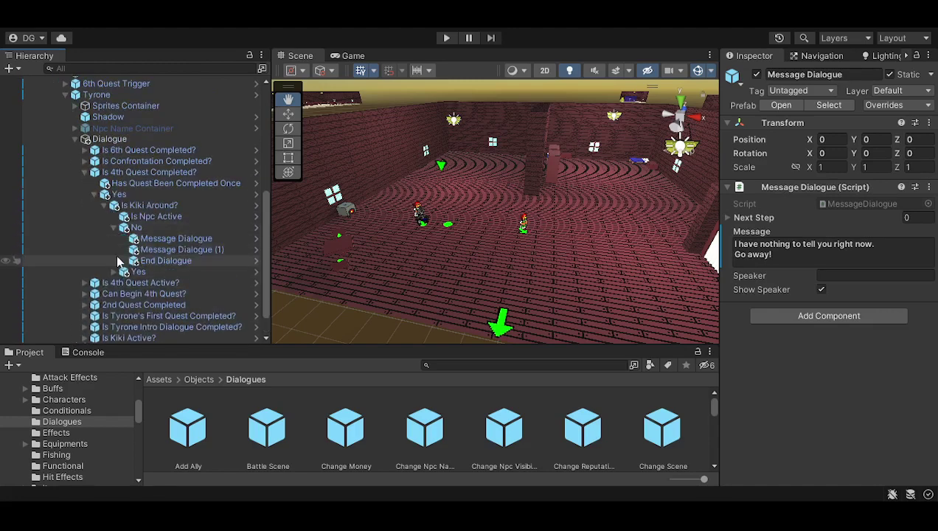
Step: Review the long message sequence and Force Complete Quest entry in the Yes branch of Is Kiki Around?
{"action": "left_click", "coordinate": [123, 272]}
{"action": "scroll", "coordinate": [254, 225], "scroll_direction": "down", "scroll_amount": 10}
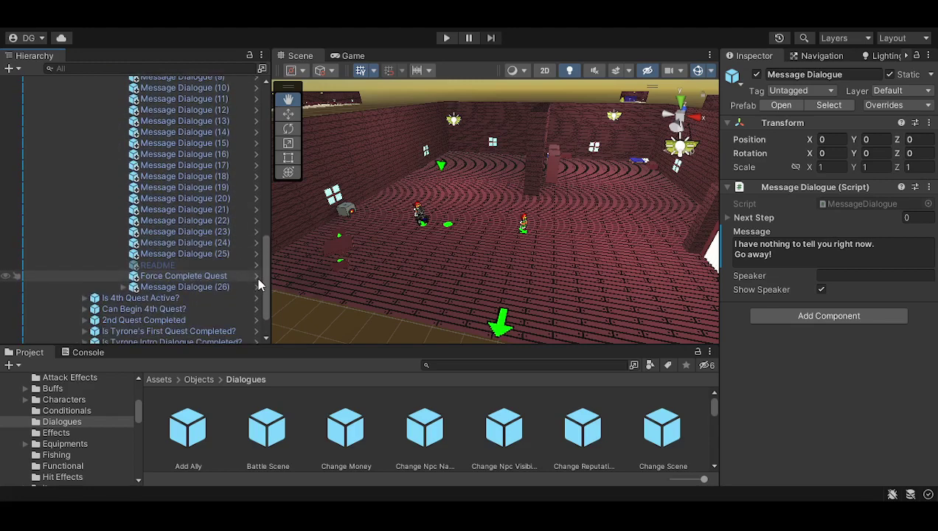
{"action": "scroll", "coordinate": [259, 274], "scroll_direction": "up", "scroll_amount": 1}
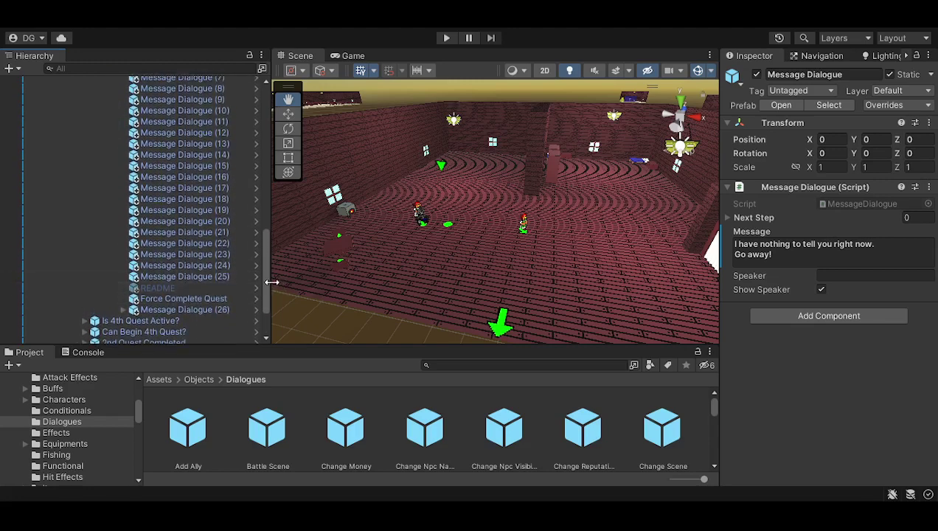
Step: Expand Message Dialogue (26) to its Intervene option and the Character Branched Dialogue inside it
{"action": "scroll", "coordinate": [263, 276], "scroll_direction": "down", "scroll_amount": 2}
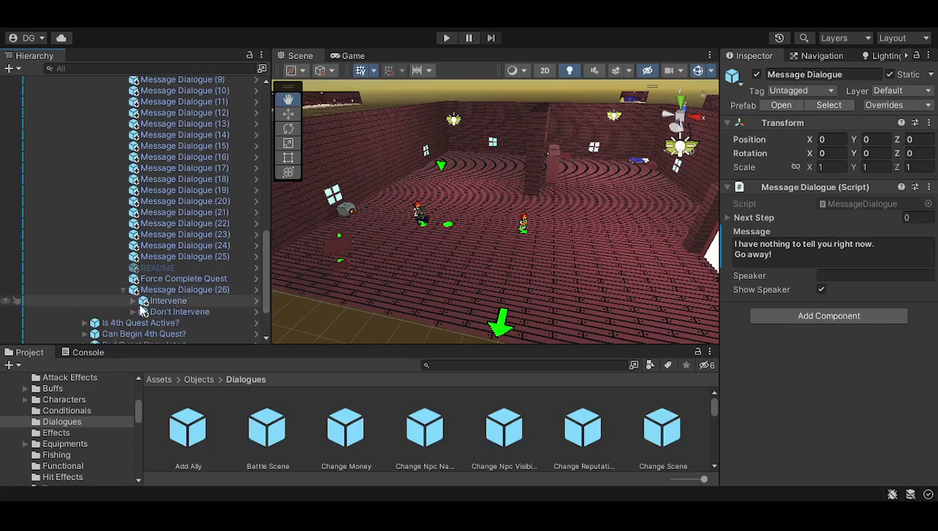
{"action": "scroll", "coordinate": [136, 287], "scroll_direction": "down", "scroll_amount": 2}
{"action": "left_click", "coordinate": [132, 269]}
{"action": "scroll", "coordinate": [133, 273], "scroll_direction": "down", "scroll_amount": 5}
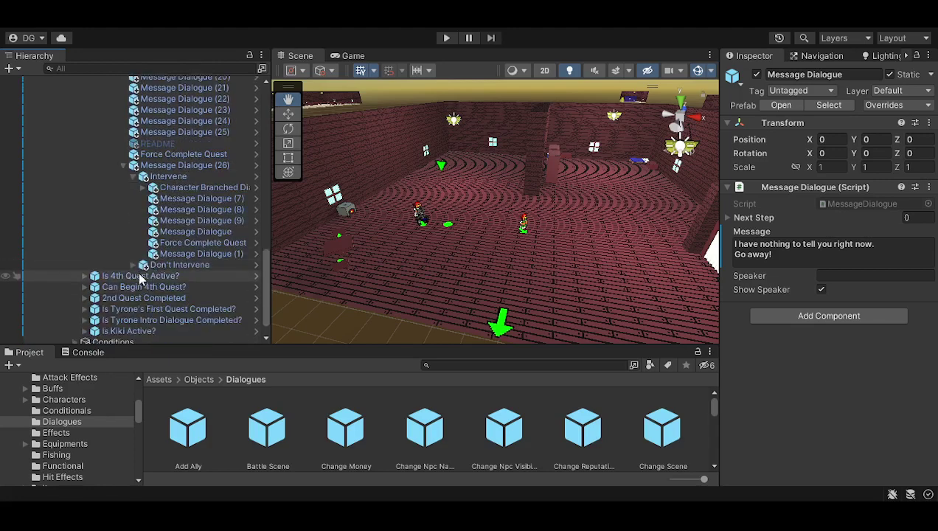
{"action": "left_click", "coordinate": [143, 188]}
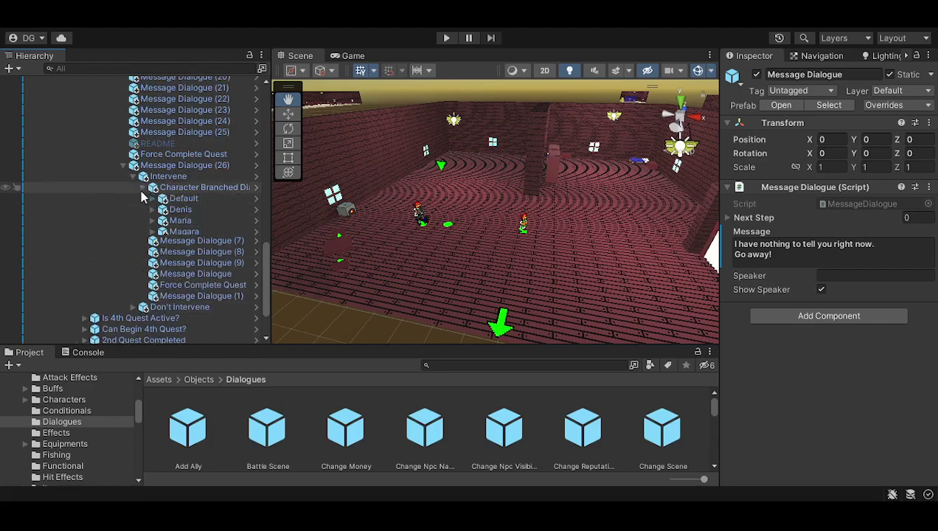
Step: Examine the message sequences of the Default branch and each character's branch in Intervene's character-branched dialogue
{"action": "left_click", "coordinate": [153, 198]}
{"action": "scroll", "coordinate": [153, 222], "scroll_direction": "down", "scroll_amount": 2}
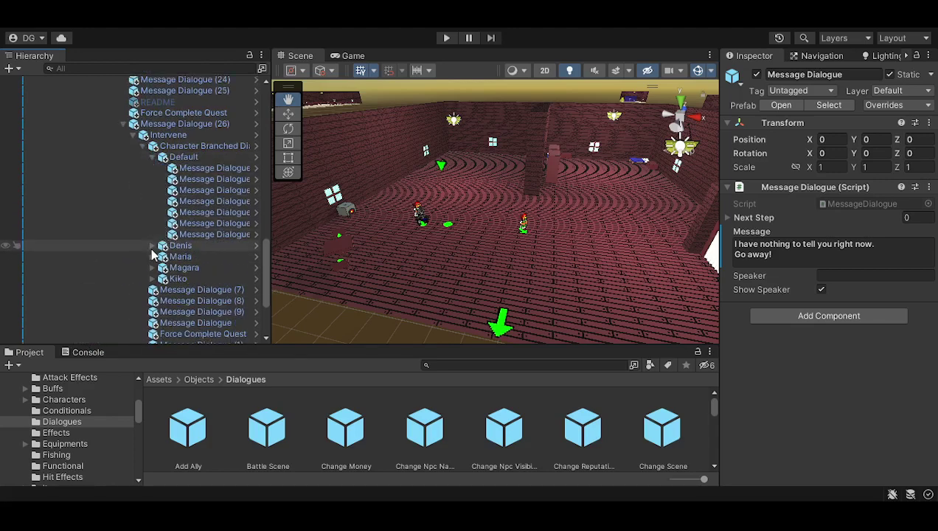
{"action": "left_click", "coordinate": [153, 247]}
{"action": "scroll", "coordinate": [162, 256], "scroll_direction": "down", "scroll_amount": 2}
{"action": "left_click", "coordinate": [151, 270]}
{"action": "scroll", "coordinate": [158, 273], "scroll_direction": "down", "scroll_amount": 3}
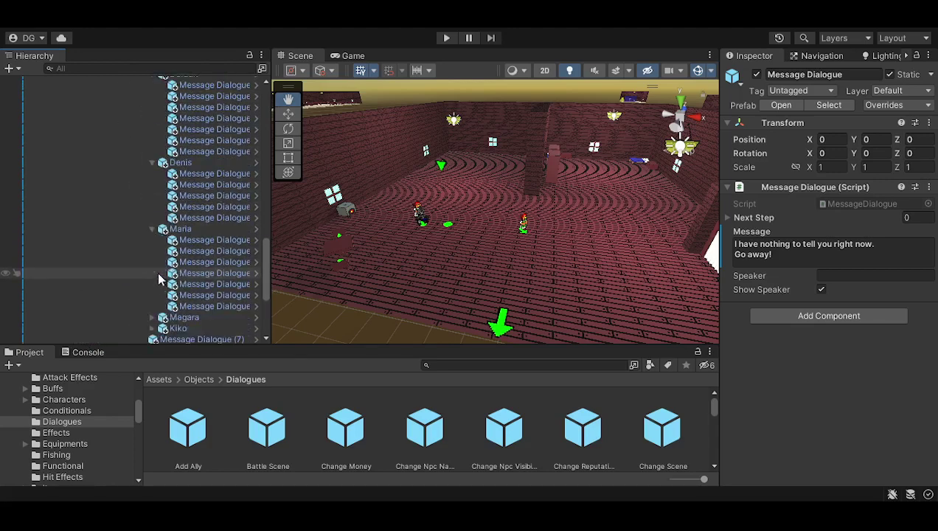
{"action": "left_click", "coordinate": [151, 276]}
{"action": "scroll", "coordinate": [157, 273], "scroll_direction": "down", "scroll_amount": 3}
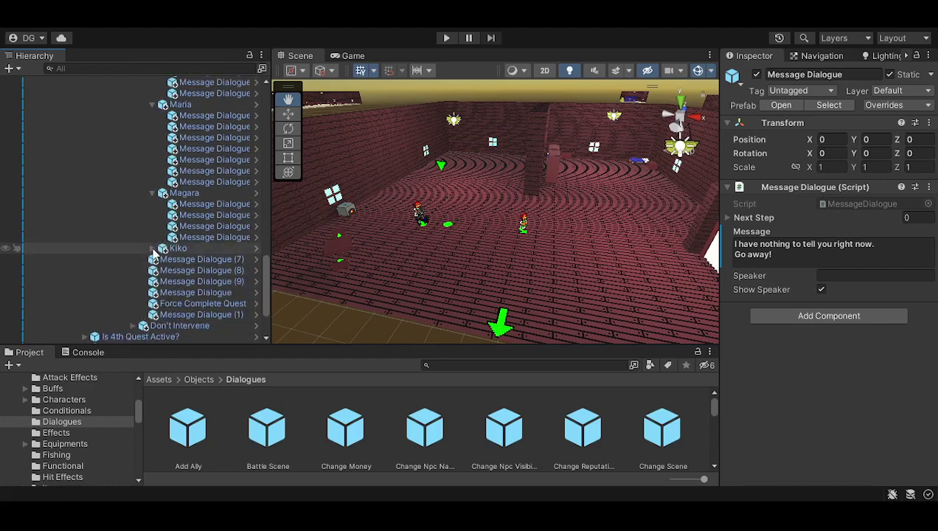
{"action": "left_click", "coordinate": [153, 249]}
{"action": "scroll", "coordinate": [184, 255], "scroll_direction": "down", "scroll_amount": 3}
Step: Collapse the Default and character branches, their character-branched dialogue and the whole Intervene option
{"action": "scroll", "coordinate": [184, 251], "scroll_direction": "up", "scroll_amount": 4}
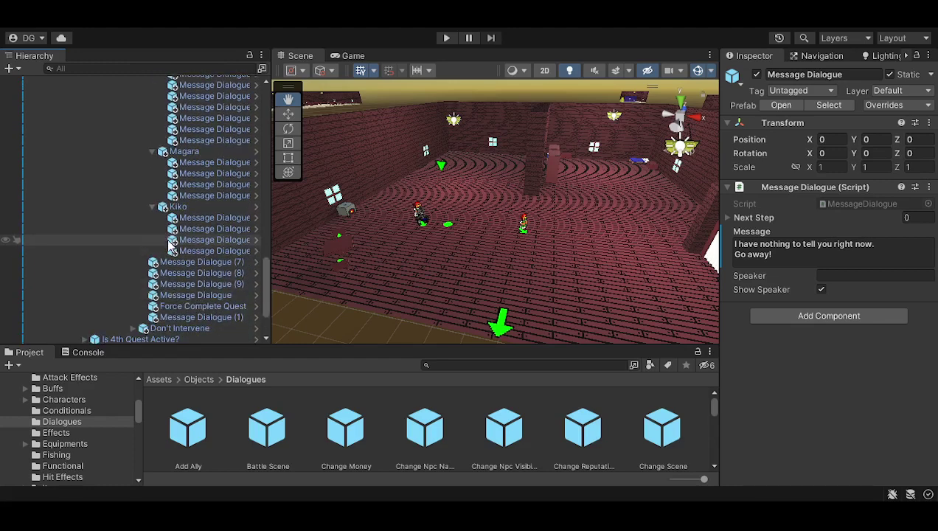
{"action": "left_click", "coordinate": [154, 246]}
{"action": "scroll", "coordinate": [159, 243], "scroll_direction": "up", "scroll_amount": 2}
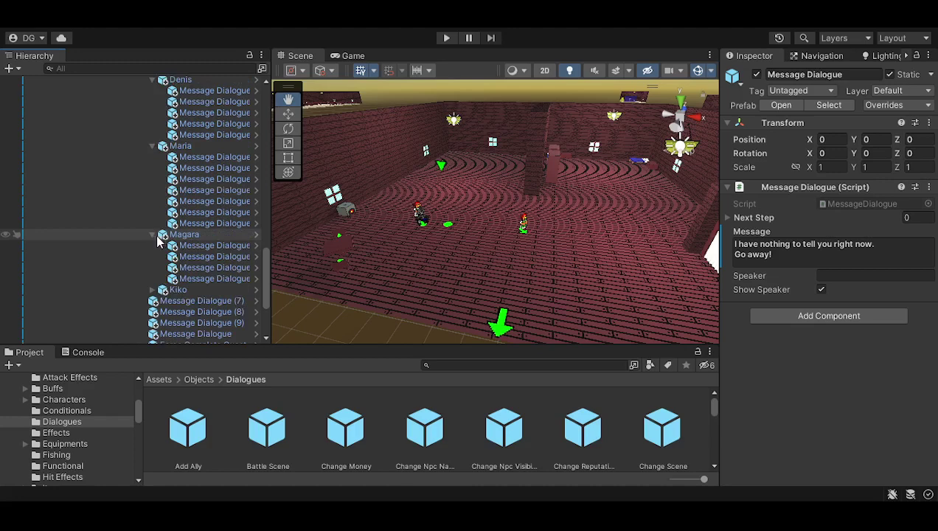
{"action": "left_click", "coordinate": [153, 234]}
{"action": "scroll", "coordinate": [157, 236], "scroll_direction": "up", "scroll_amount": 3}
{"action": "left_click", "coordinate": [153, 234]}
{"action": "scroll", "coordinate": [155, 236], "scroll_direction": "up", "scroll_amount": 3}
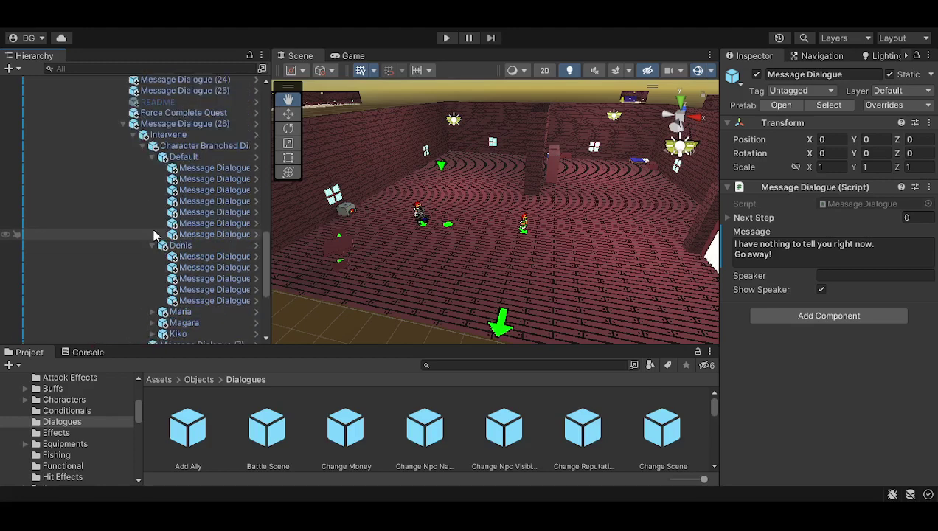
{"action": "left_click", "coordinate": [154, 246]}
{"action": "left_click", "coordinate": [153, 158]}
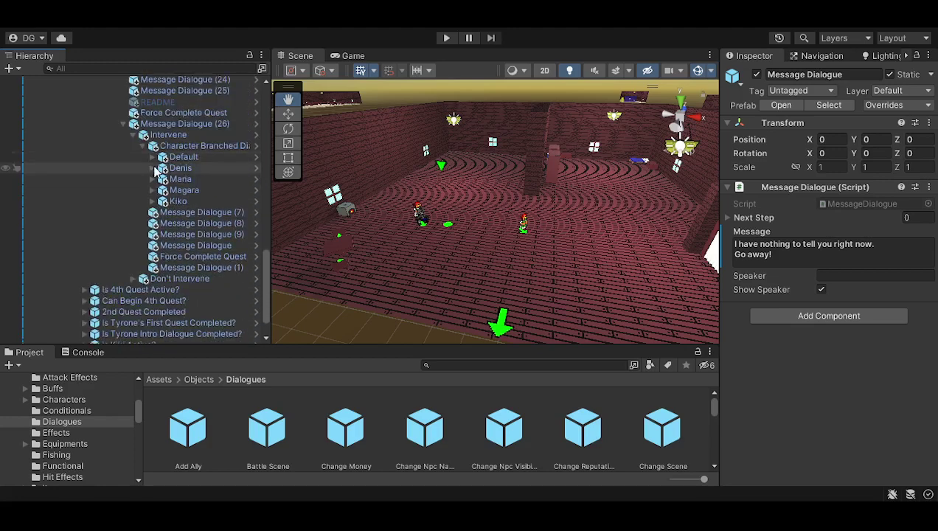
{"action": "left_click", "coordinate": [143, 147]}
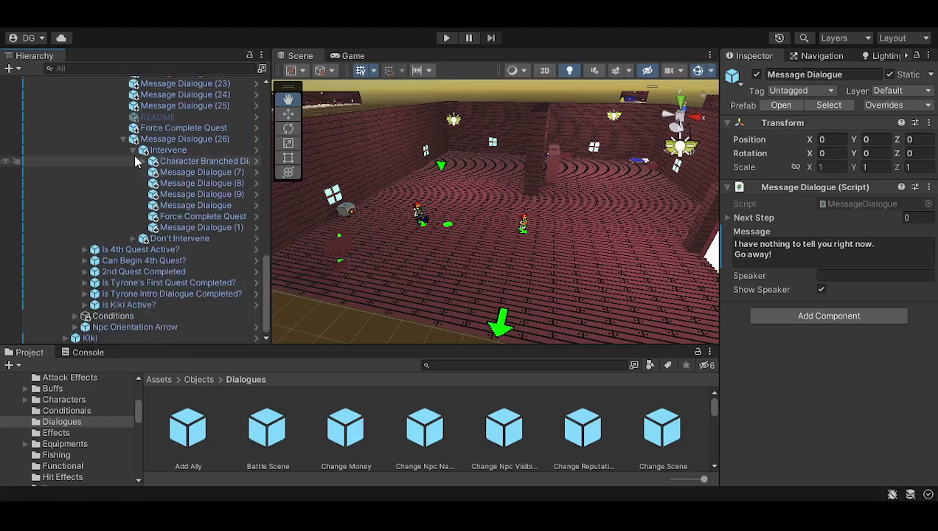
{"action": "left_click", "coordinate": [134, 150]}
Step: Review the message, fade and NPC visibility entries of the Don't Intervene option, and collapse it again
{"action": "left_click", "coordinate": [134, 238]}
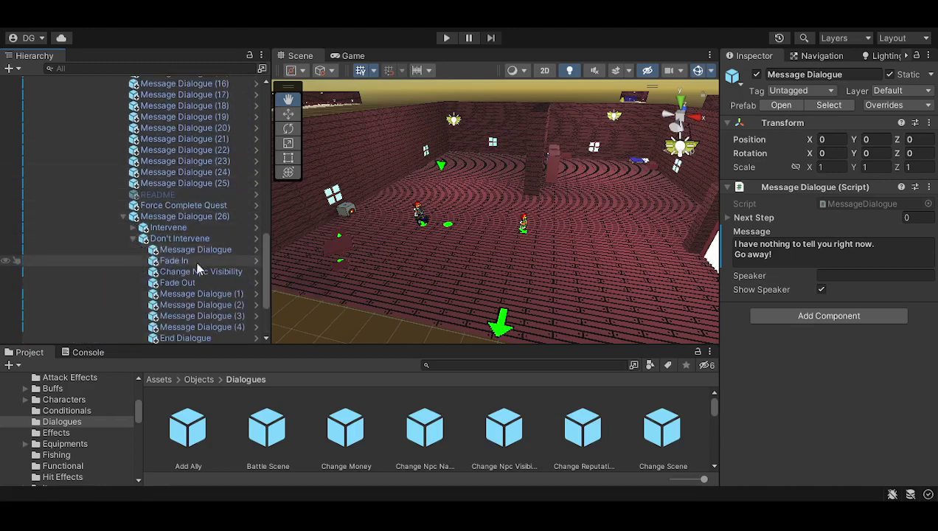
{"action": "scroll", "coordinate": [247, 266], "scroll_direction": "down", "scroll_amount": 2}
{"action": "scroll", "coordinate": [249, 267], "scroll_direction": "up", "scroll_amount": 1}
{"action": "scroll", "coordinate": [251, 266], "scroll_direction": "up", "scroll_amount": 2}
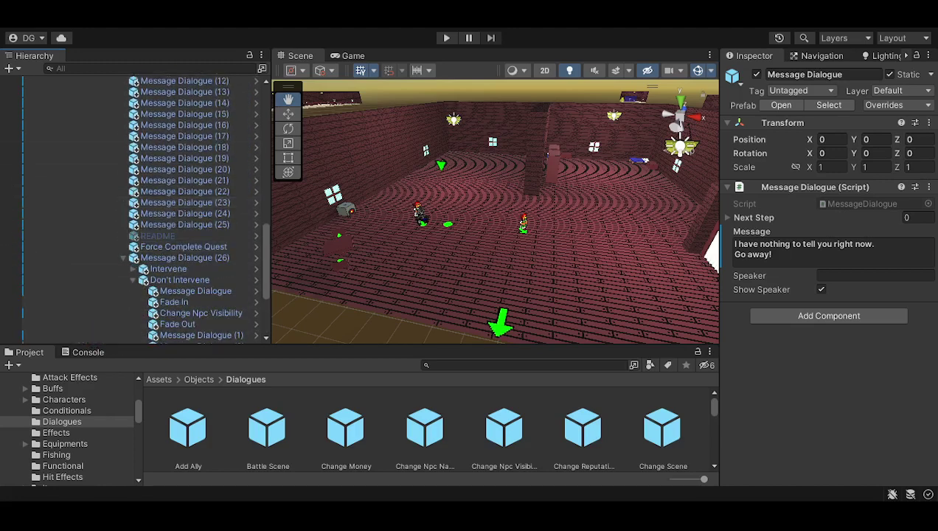
{"action": "left_click", "coordinate": [135, 281]}
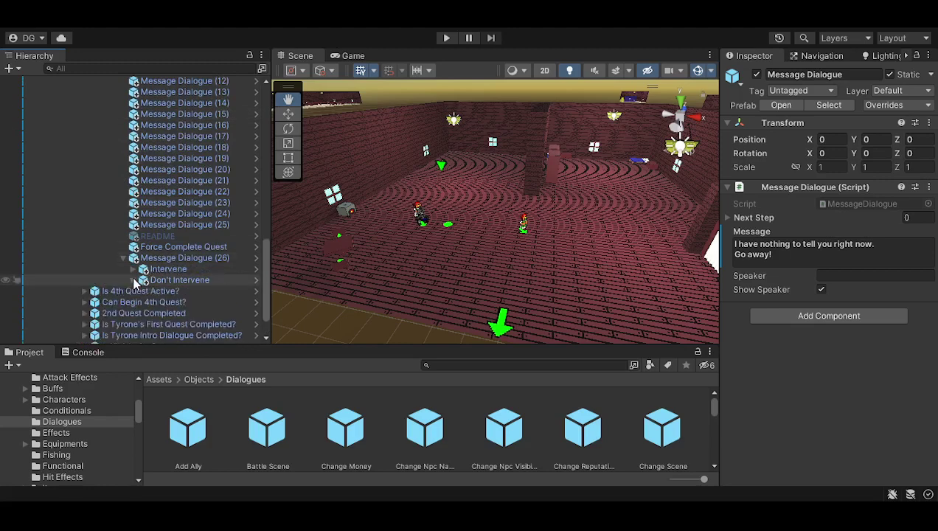
Step: Collapse the Yes and No branches of Is Kiki Around? and the whole Is 4th Quest Completed? condition
{"action": "scroll", "coordinate": [147, 243], "scroll_direction": "up", "scroll_amount": 10}
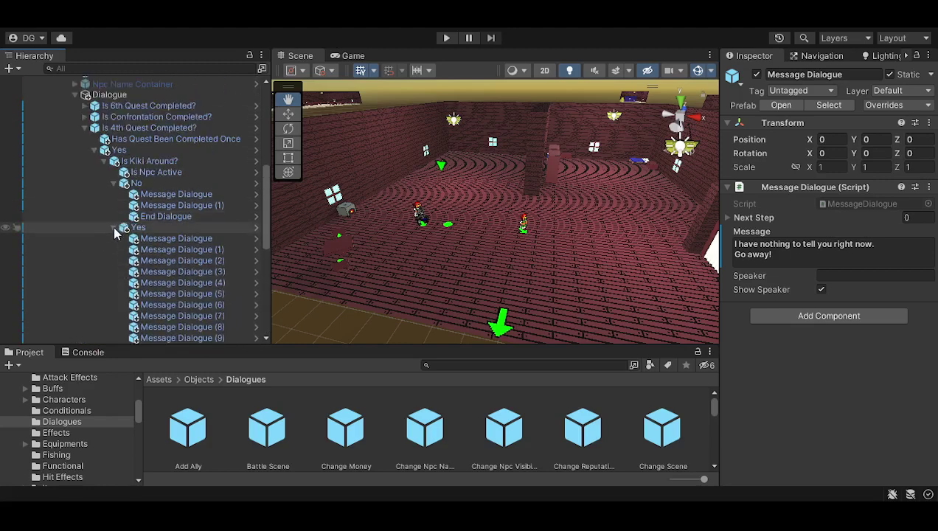
{"action": "left_click", "coordinate": [124, 227]}
{"action": "left_click", "coordinate": [115, 184]}
{"action": "scroll", "coordinate": [105, 208], "scroll_direction": "up", "scroll_amount": 3}
{"action": "left_click", "coordinate": [104, 205]}
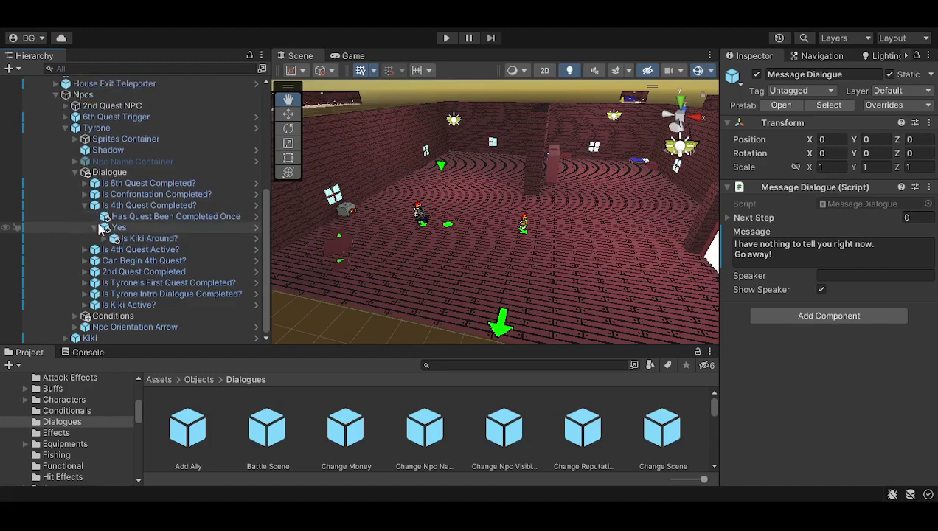
{"action": "left_click", "coordinate": [85, 221]}
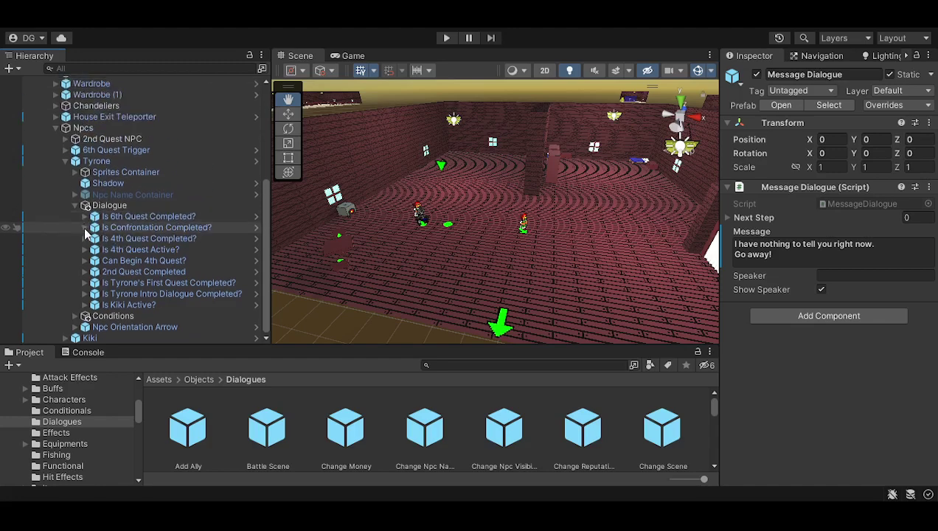
Step: Expand Is Confrontation Completed? through its Yes branch and Is Kiki here? to the messages in the nested Yes branch
{"action": "left_click", "coordinate": [85, 228]}
{"action": "left_click", "coordinate": [95, 249]}
{"action": "left_click", "coordinate": [105, 261]}
{"action": "left_click", "coordinate": [114, 271]}
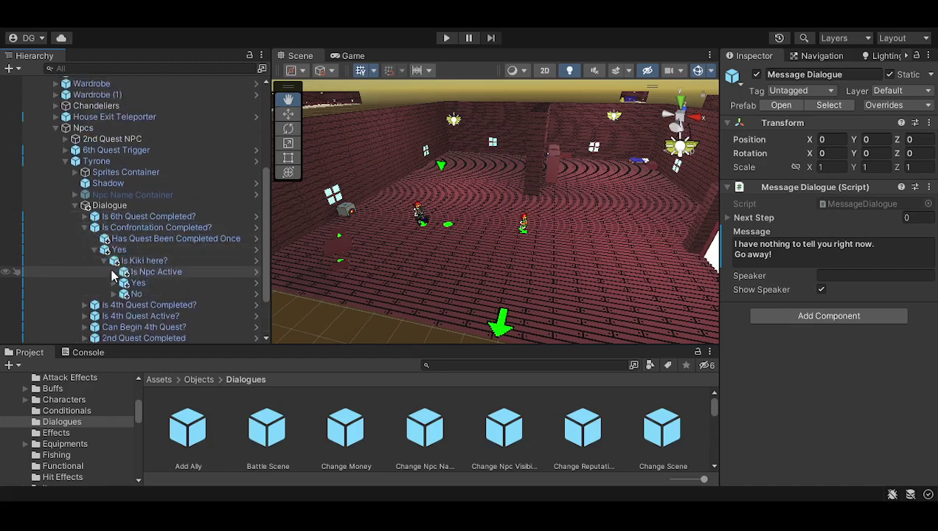
{"action": "left_click", "coordinate": [125, 282]}
{"action": "scroll", "coordinate": [188, 265], "scroll_direction": "down", "scroll_amount": 5}
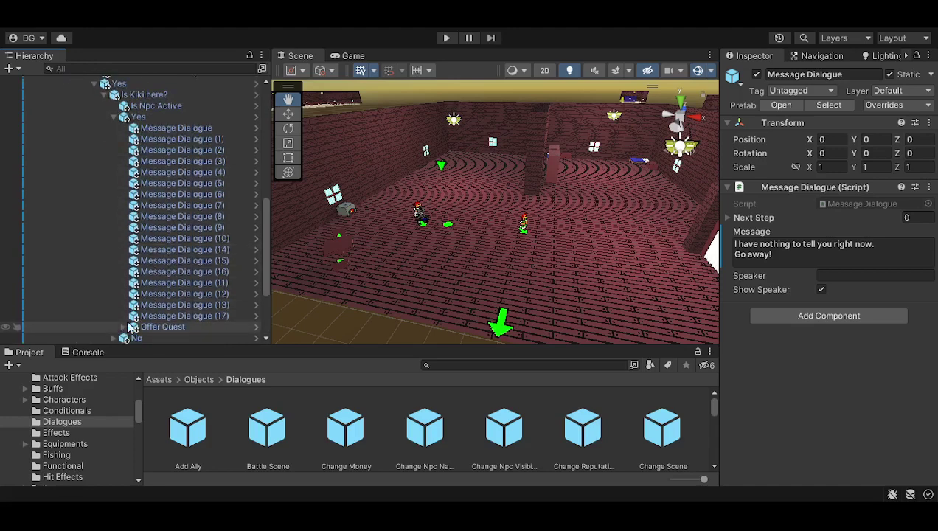
Step: Examine the Accept, Reject and Can't Take outcomes of the Offer Quest in the Yes branch of Is Kiki here?
{"action": "left_click", "coordinate": [123, 327]}
{"action": "scroll", "coordinate": [162, 266], "scroll_direction": "down", "scroll_amount": 5}
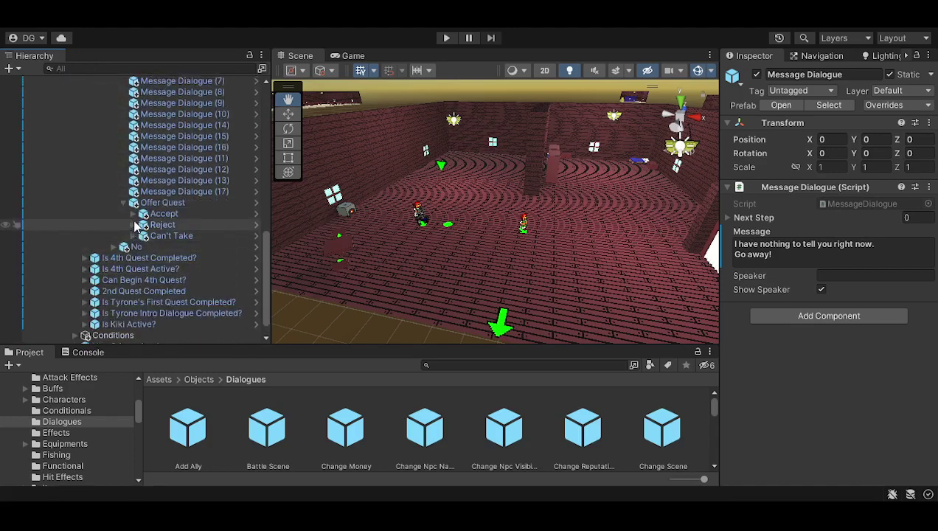
{"action": "left_click", "coordinate": [135, 214]}
{"action": "scroll", "coordinate": [137, 236], "scroll_direction": "down", "scroll_amount": 3}
{"action": "left_click", "coordinate": [132, 271]}
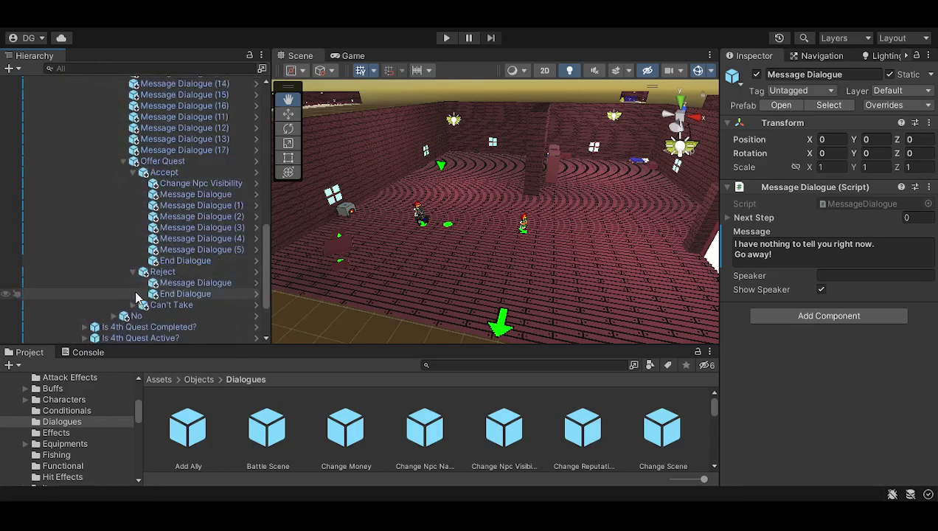
{"action": "left_click", "coordinate": [133, 304]}
{"action": "scroll", "coordinate": [188, 291], "scroll_direction": "down", "scroll_amount": 5}
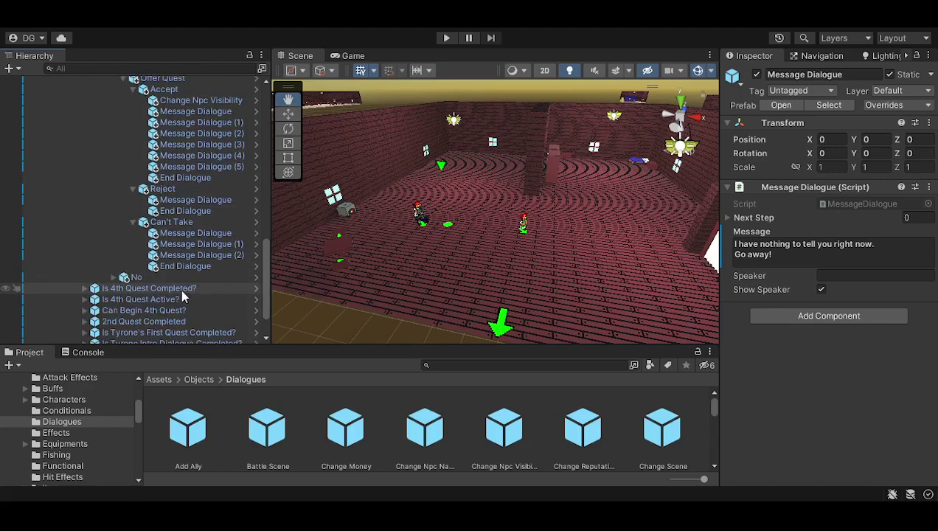
Step: Collapse the Accept, Reject and Can't Take outcomes, their Offer Quest and the Yes branch of Is Kiki here?
{"action": "scroll", "coordinate": [183, 295], "scroll_direction": "up", "scroll_amount": 3}
{"action": "left_click", "coordinate": [132, 264]}
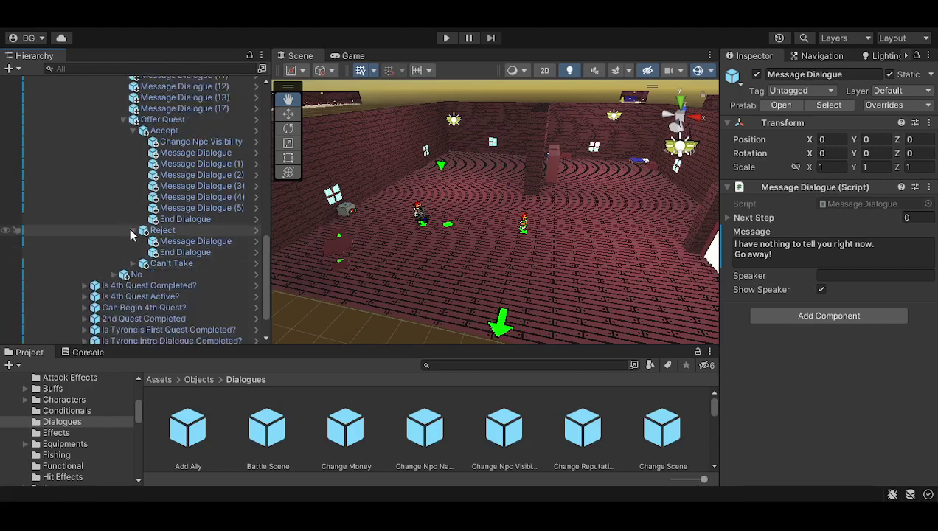
{"action": "left_click", "coordinate": [132, 230]}
{"action": "scroll", "coordinate": [133, 232], "scroll_direction": "up", "scroll_amount": 8}
{"action": "left_click", "coordinate": [134, 256]}
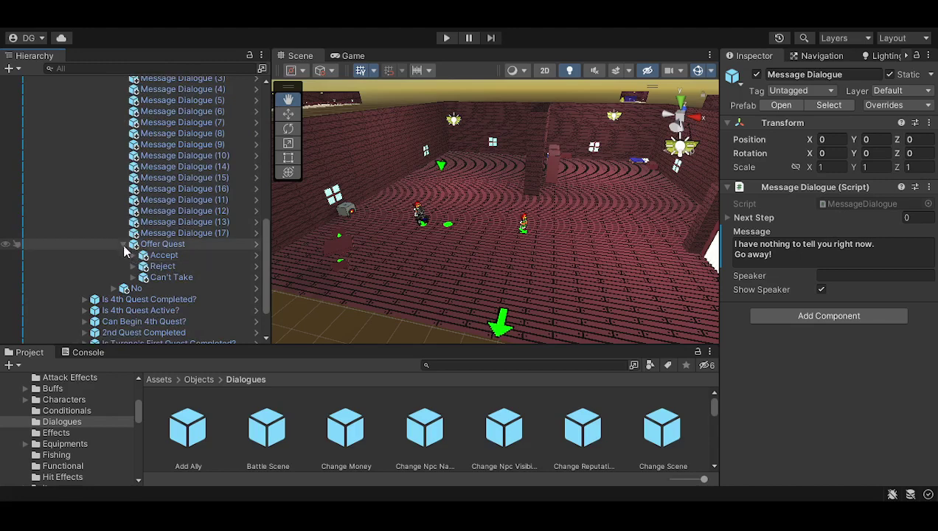
{"action": "left_click", "coordinate": [123, 245]}
{"action": "scroll", "coordinate": [122, 206], "scroll_direction": "up", "scroll_amount": 5}
{"action": "left_click", "coordinate": [114, 158]}
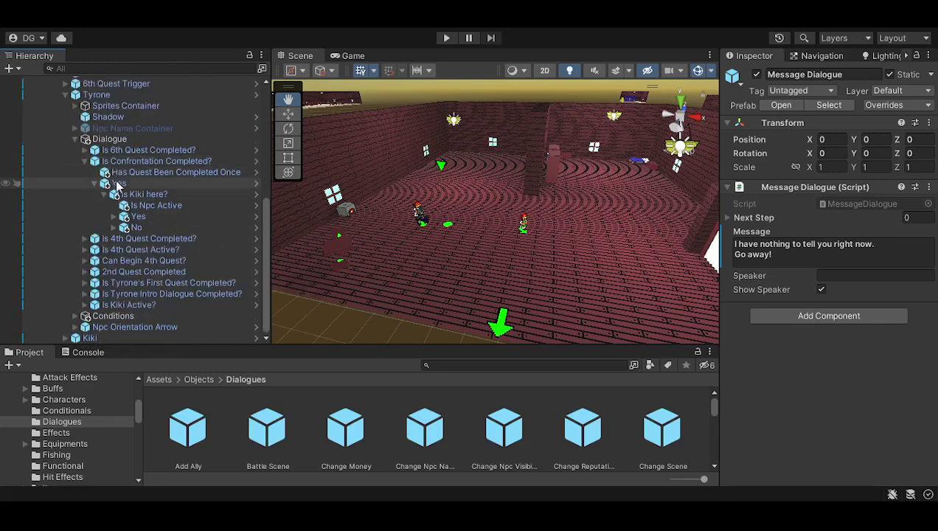
Step: Examine the No branch of Is Kiki here?, including its Offer Quest's Accepted, Rejected and Can't Take outcomes
{"action": "left_click", "coordinate": [123, 227]}
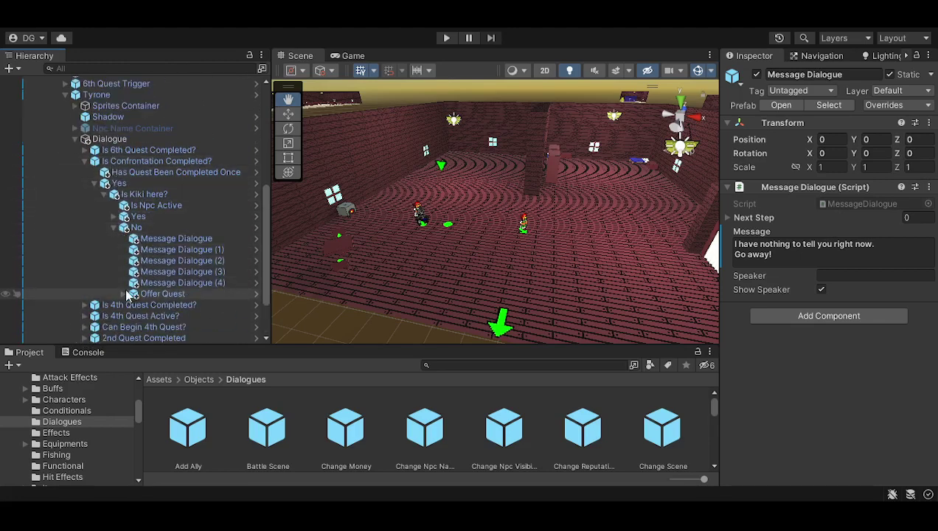
{"action": "left_click", "coordinate": [124, 293]}
{"action": "scroll", "coordinate": [131, 280], "scroll_direction": "down", "scroll_amount": 2}
{"action": "left_click", "coordinate": [134, 261]}
{"action": "scroll", "coordinate": [136, 251], "scroll_direction": "down", "scroll_amount": 2}
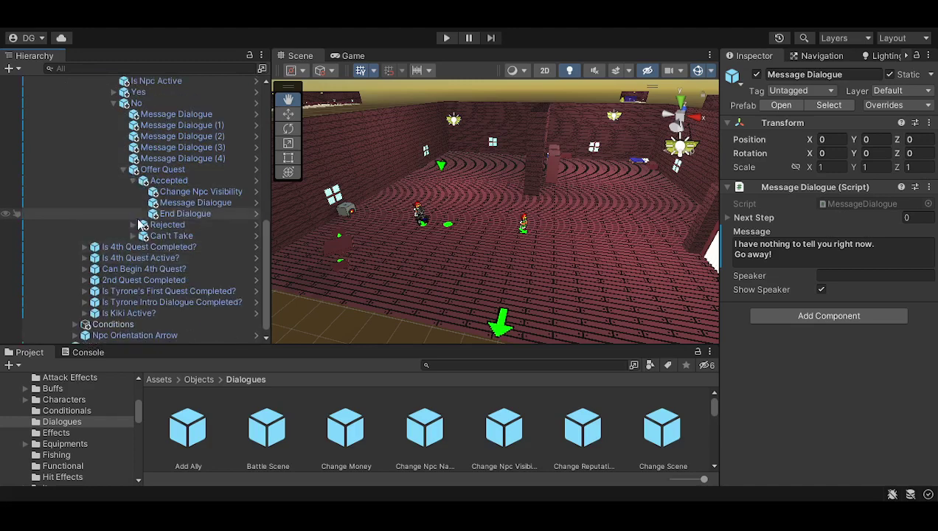
{"action": "left_click", "coordinate": [137, 225]}
{"action": "left_click", "coordinate": [139, 270]}
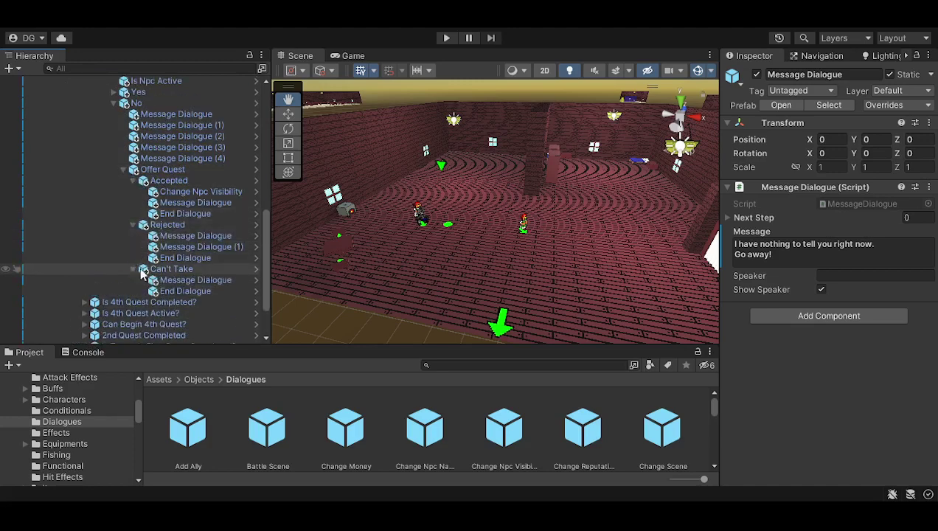
Step: Collapse the No branch's Offer Quest outcomes, Is Kiki here? and the whole Is Confrontation Completed? condition
{"action": "left_click", "coordinate": [134, 269]}
{"action": "left_click", "coordinate": [133, 225]}
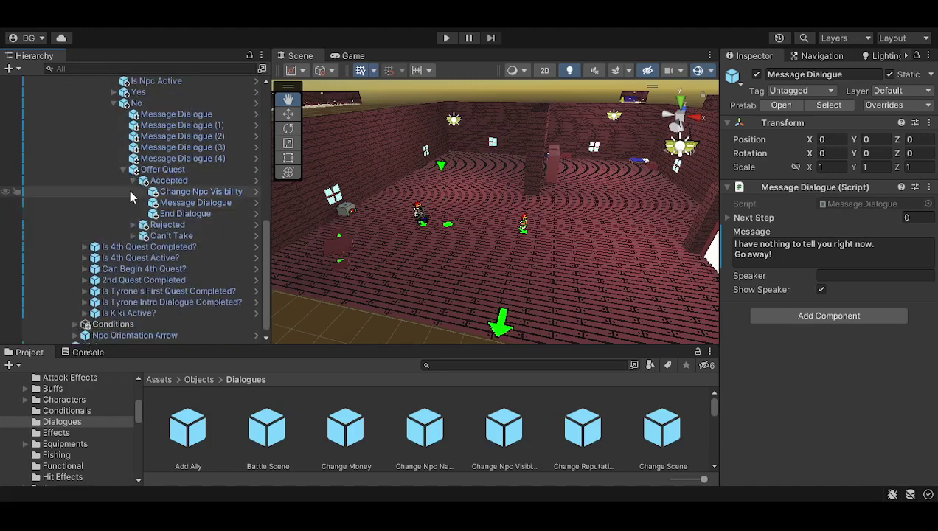
{"action": "left_click", "coordinate": [134, 183]}
{"action": "left_click", "coordinate": [124, 202]}
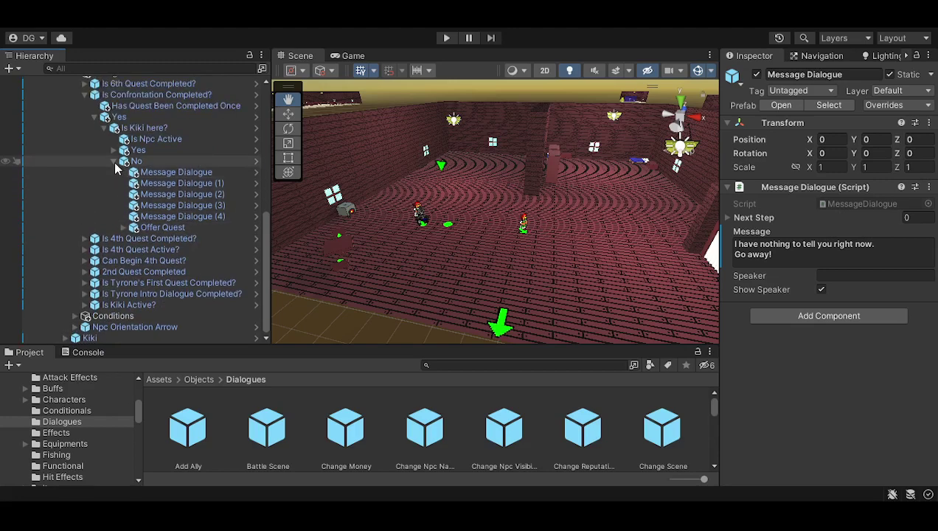
{"action": "left_click", "coordinate": [115, 162]}
{"action": "left_click", "coordinate": [104, 183]}
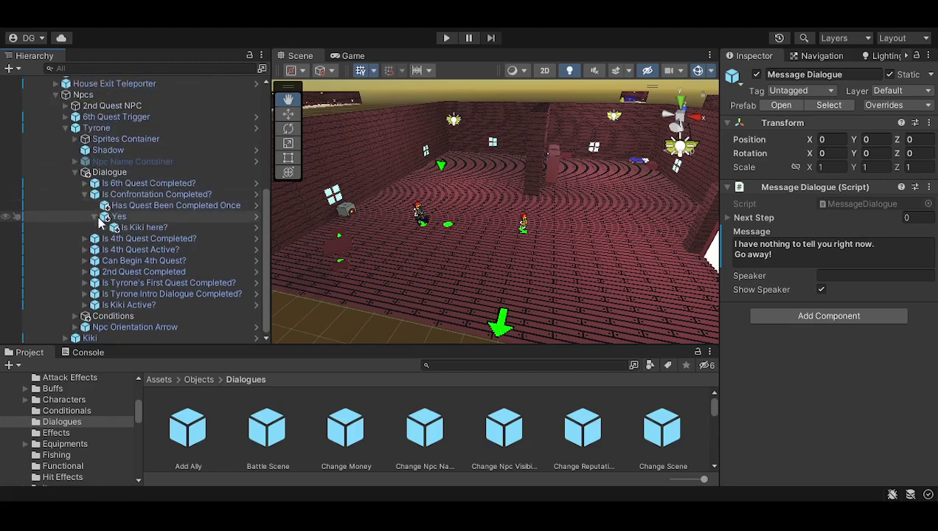
{"action": "left_click", "coordinate": [86, 207]}
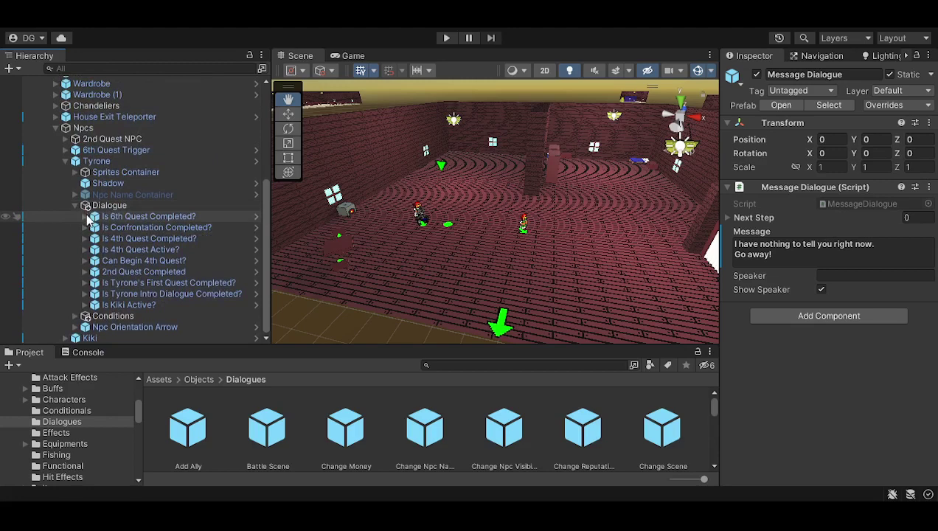
Step: Expand Is 6th Quest Completed? through Is Kiki With Tyrone? and Is Kiki Here? to the messages in the innermost Yes branch
{"action": "left_click", "coordinate": [86, 214]}
{"action": "left_click", "coordinate": [95, 239]}
{"action": "left_click", "coordinate": [105, 249]}
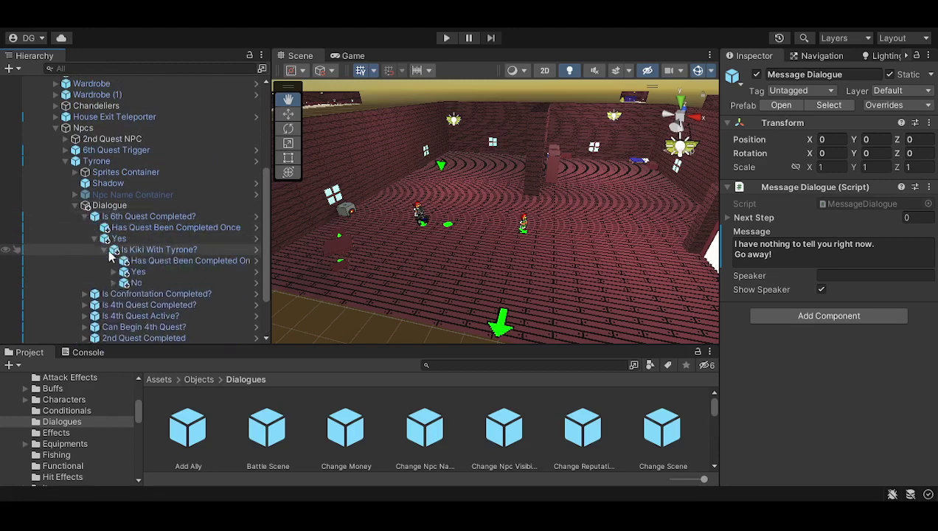
{"action": "left_click", "coordinate": [114, 239]}
{"action": "left_click", "coordinate": [124, 241]}
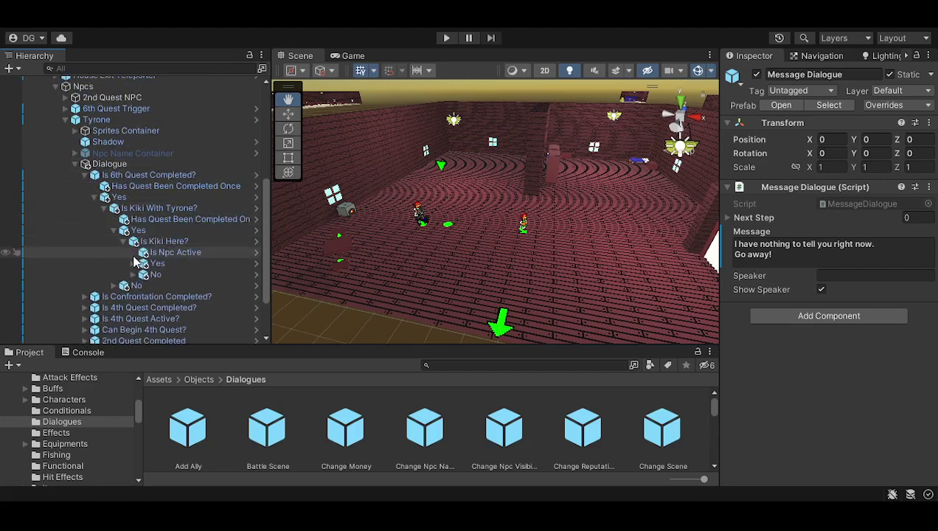
{"action": "left_click", "coordinate": [134, 263]}
{"action": "scroll", "coordinate": [155, 281], "scroll_direction": "down", "scroll_amount": 3}
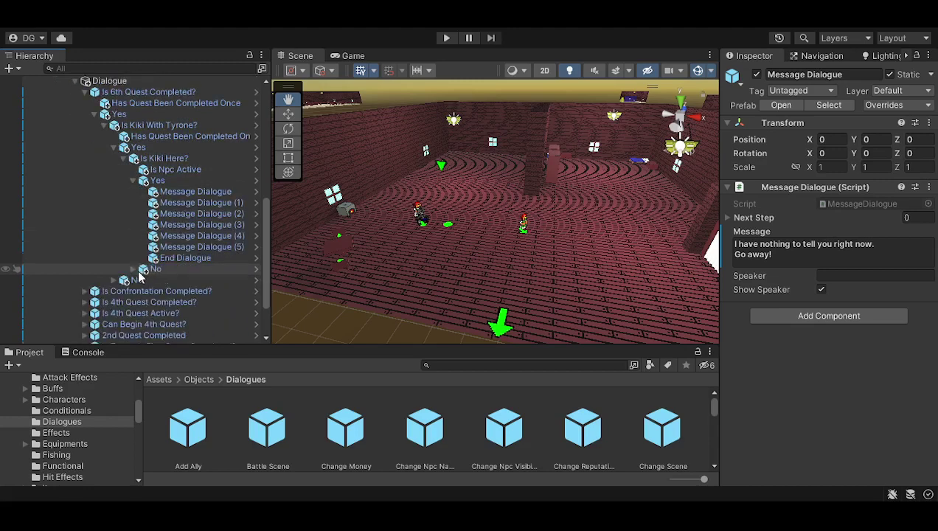
Step: Examine the No branch of Is Kiki Here? and collapse that condition with both of its branches
{"action": "left_click", "coordinate": [133, 270]}
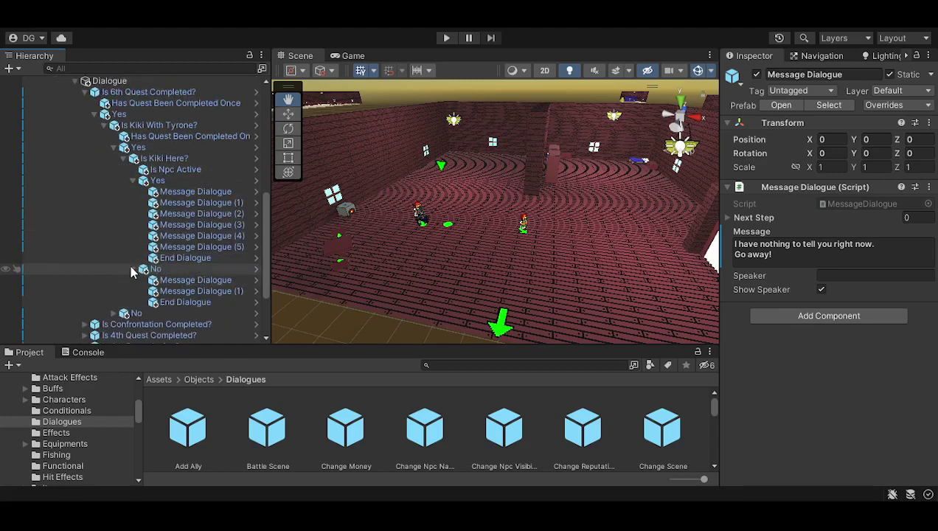
{"action": "left_click", "coordinate": [134, 270]}
{"action": "left_click", "coordinate": [133, 181]}
{"action": "left_click", "coordinate": [124, 158]}
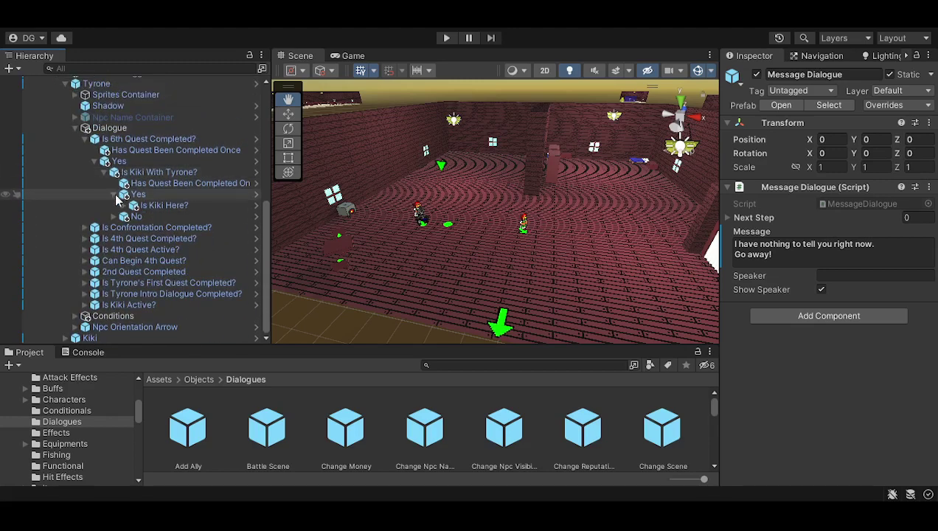
Step: Examine the No branch of Is Kiki With Tyrone? and collapse that condition
{"action": "left_click", "coordinate": [115, 195]}
{"action": "left_click", "coordinate": [115, 216]}
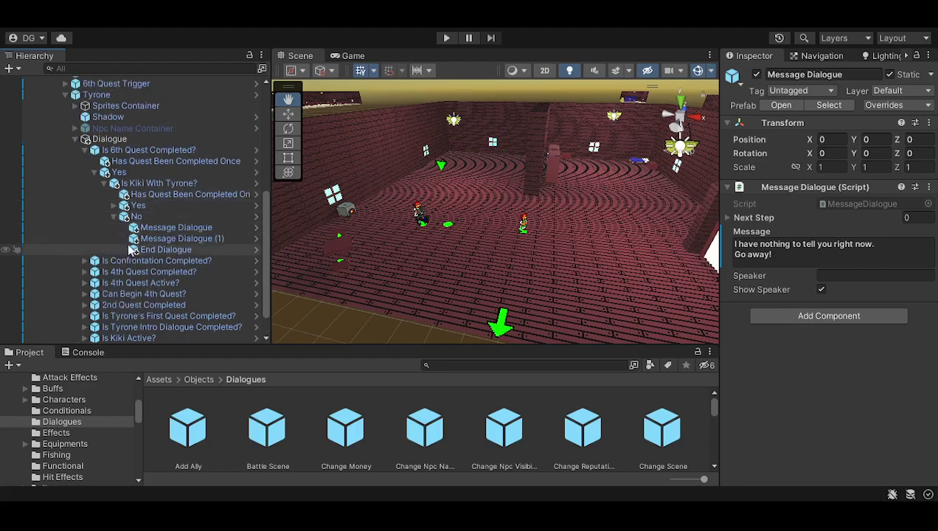
{"action": "left_click", "coordinate": [124, 216]}
{"action": "left_click", "coordinate": [105, 183]}
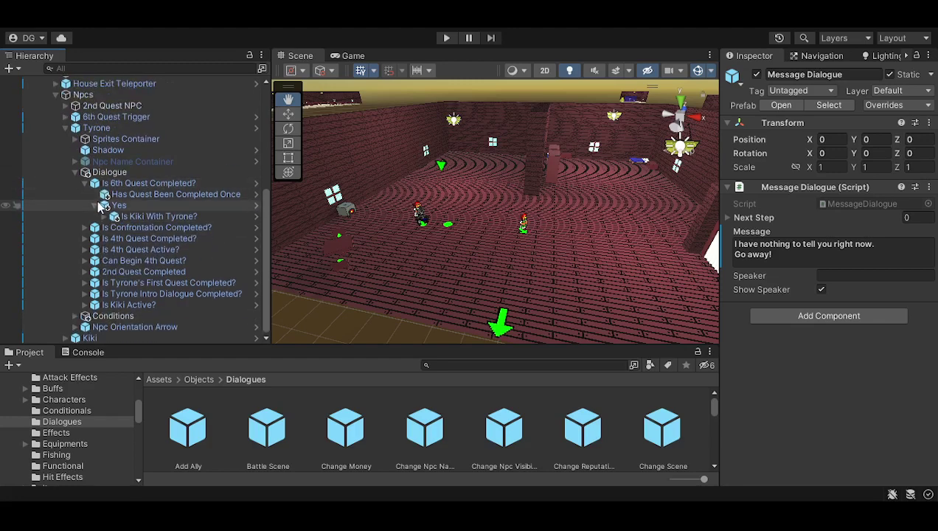
Step: Collapse Is 6th Quest Completed?, Tyrone's Dialogue group and the Tyrone NPC
{"action": "left_click", "coordinate": [101, 204]}
{"action": "left_click", "coordinate": [91, 196]}
{"action": "left_click", "coordinate": [86, 196]}
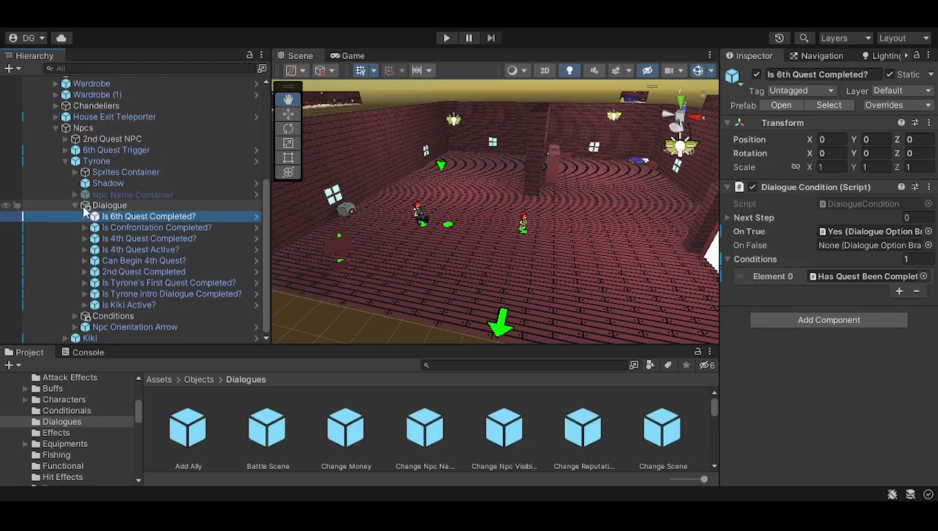
{"action": "left_click", "coordinate": [76, 207]}
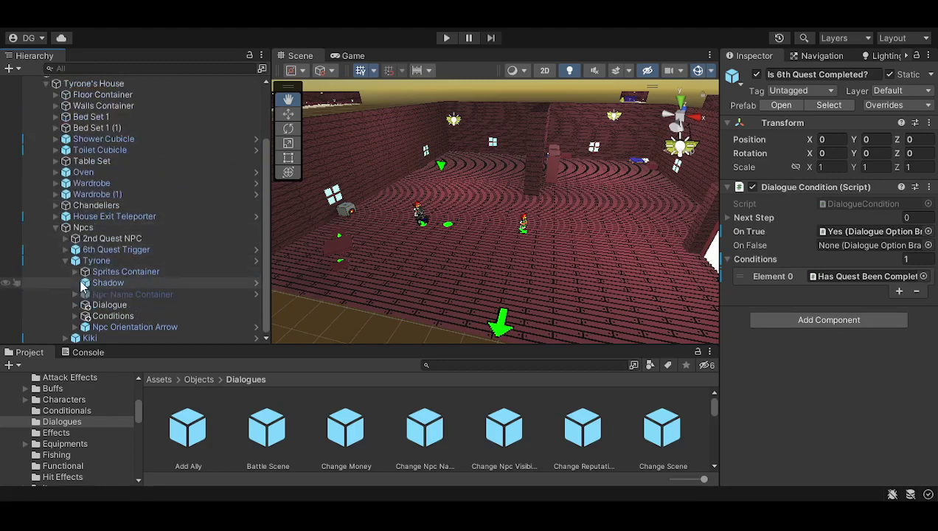
{"action": "left_click", "coordinate": [66, 260]}
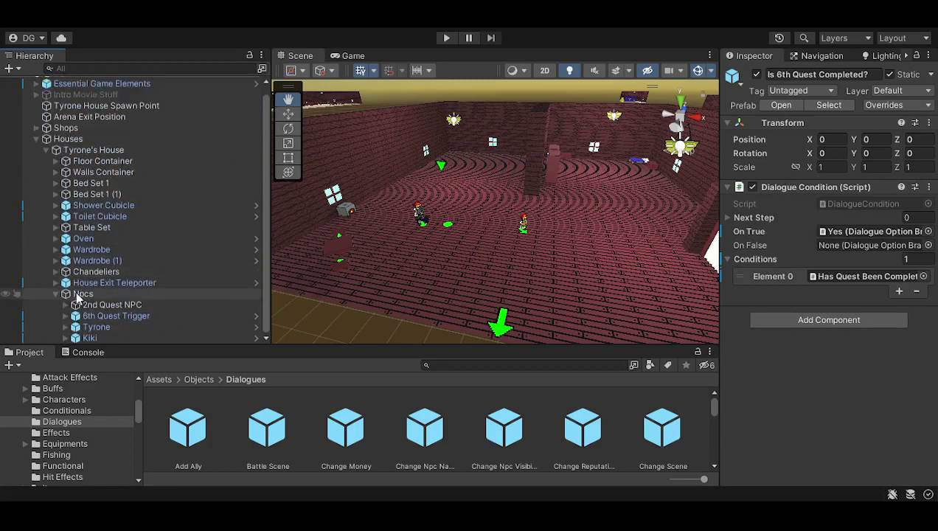
Step: Select the Kiki NPC and expand it down to the conditions in its Dialogue group
{"action": "left_click", "coordinate": [76, 338]}
{"action": "left_click", "coordinate": [65, 336]}
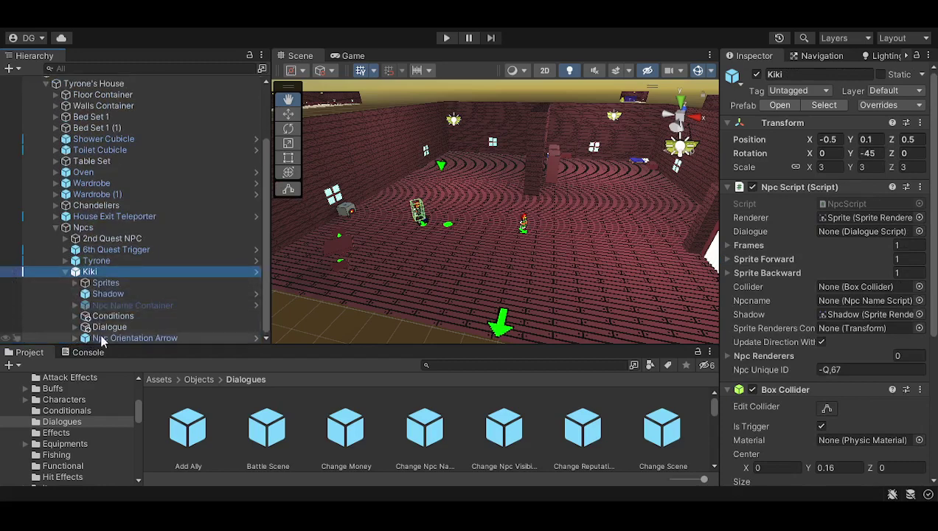
{"action": "left_click", "coordinate": [74, 327]}
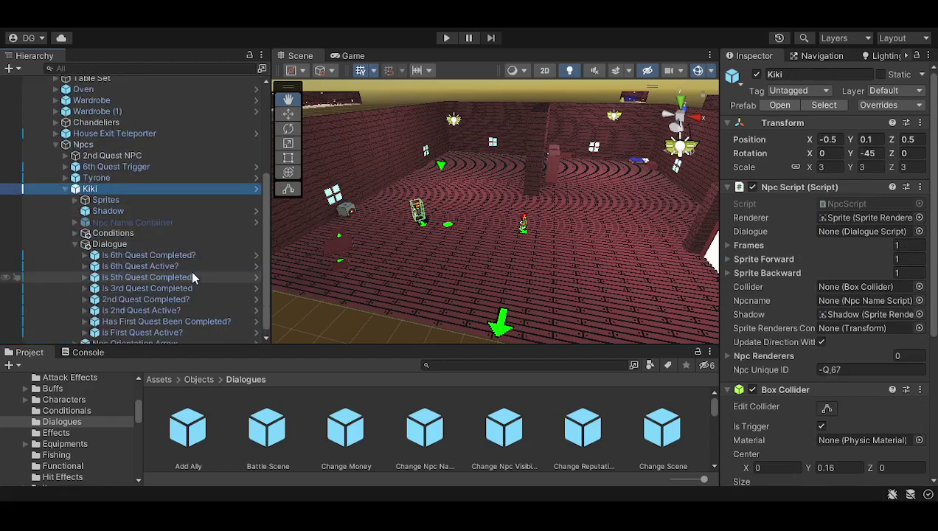
Step: Examine Kiki's Npc Enable Requirement component and the matching entries in the Conditions group
{"action": "scroll", "coordinate": [842, 364], "scroll_direction": "down", "scroll_amount": 3}
{"action": "scroll", "coordinate": [848, 371], "scroll_direction": "down", "scroll_amount": 3}
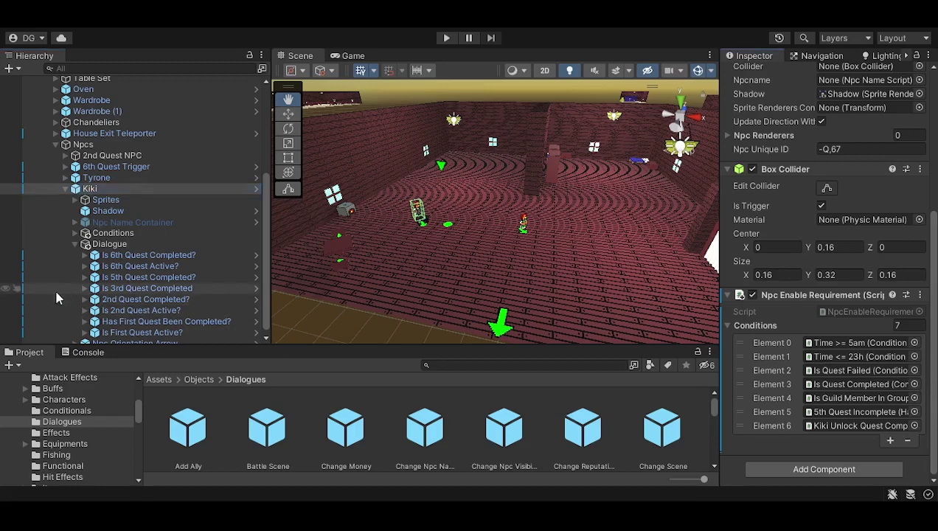
{"action": "left_click", "coordinate": [75, 233]}
{"action": "scroll", "coordinate": [210, 276], "scroll_direction": "down", "scroll_amount": 2}
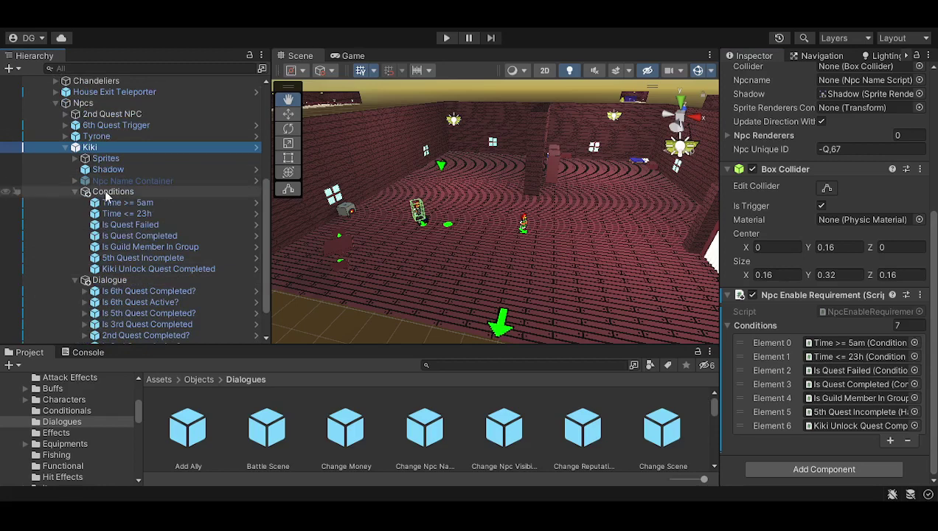
{"action": "left_click", "coordinate": [76, 192]}
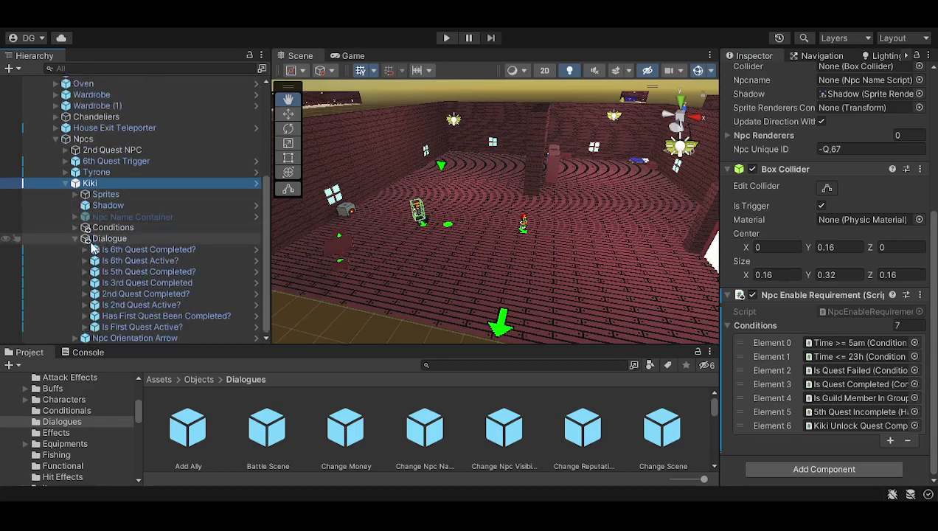
Step: Examine the Yes branch of Is First Quest Active?, including Complete Quest's settings and its Completed and Incomplete outcomes
{"action": "left_click", "coordinate": [85, 250]}
{"action": "left_click", "coordinate": [85, 250]}
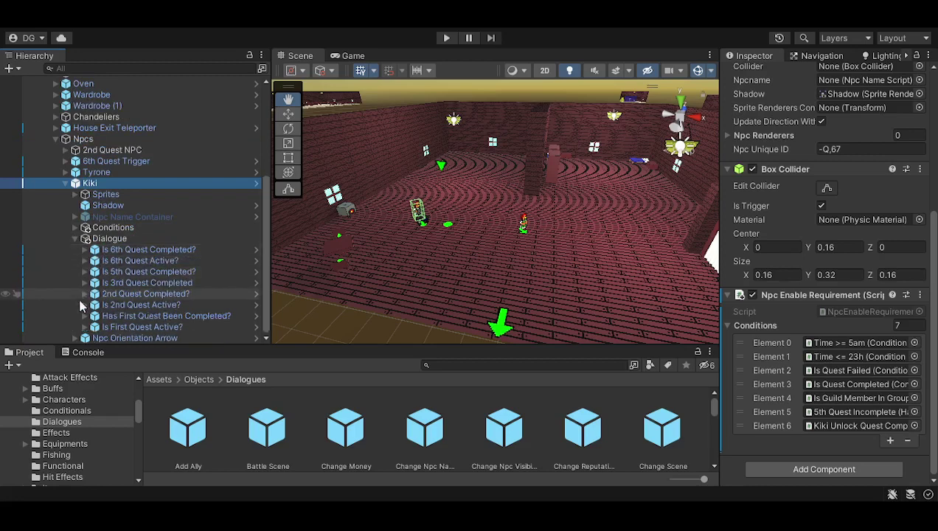
{"action": "scroll", "coordinate": [103, 325], "scroll_direction": "down", "scroll_amount": 1}
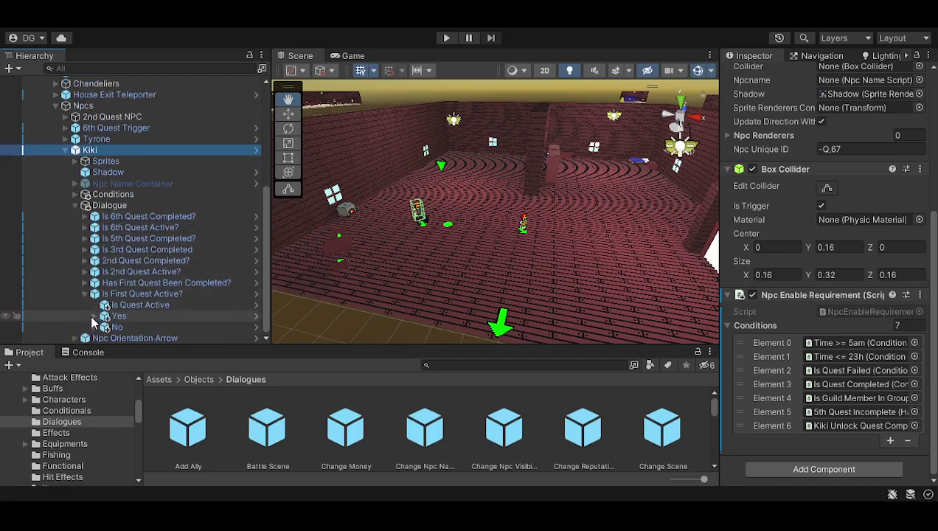
{"action": "left_click", "coordinate": [95, 315]}
{"action": "left_click", "coordinate": [106, 316]}
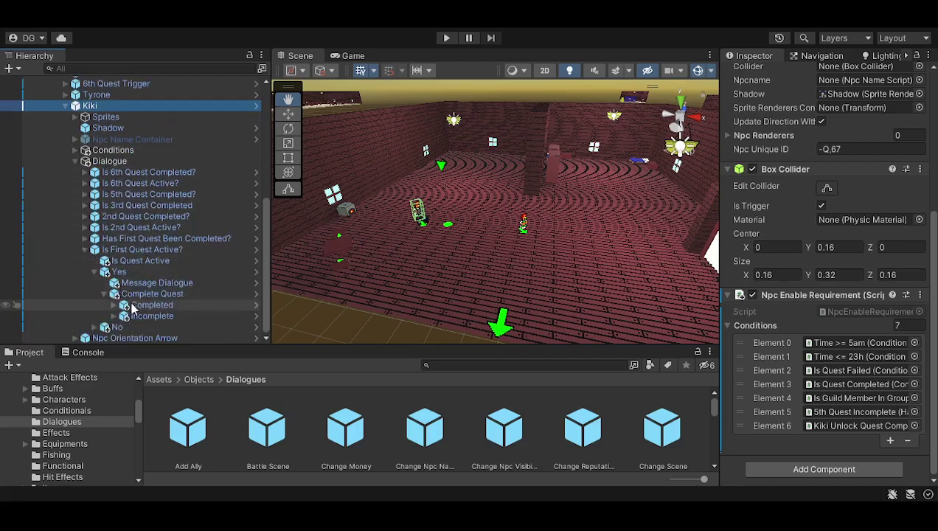
{"action": "left_click", "coordinate": [115, 305]}
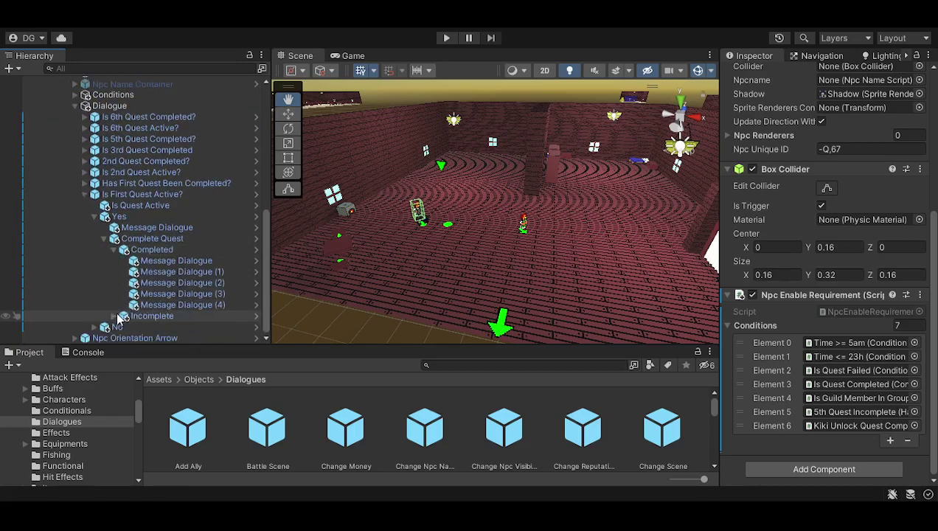
{"action": "scroll", "coordinate": [145, 316], "scroll_direction": "down", "scroll_amount": 1}
{"action": "left_click", "coordinate": [157, 205]}
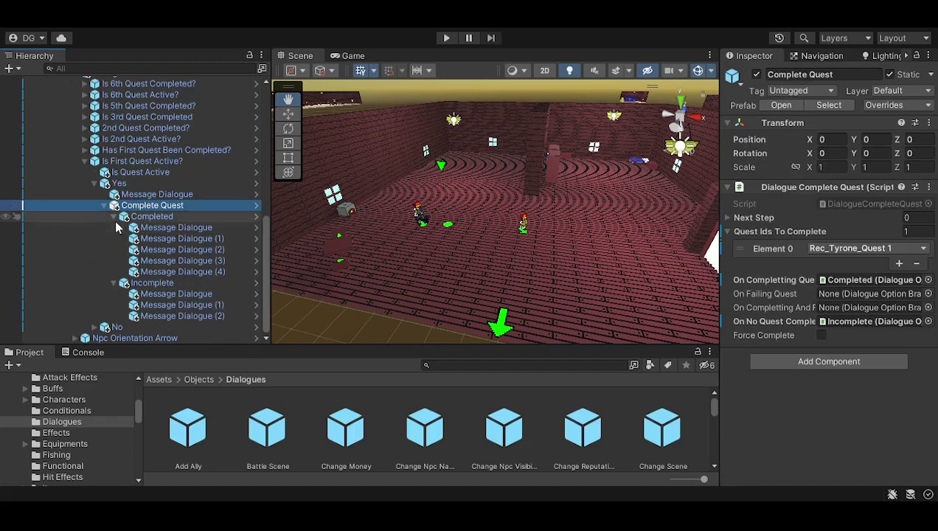
Step: Collapse the Completed and Incomplete outcomes, Complete Quest and the Yes branch of Is First Quest Active?
{"action": "scroll", "coordinate": [116, 229], "scroll_direction": "up", "scroll_amount": 2}
{"action": "left_click", "coordinate": [114, 272]}
{"action": "left_click", "coordinate": [114, 283]}
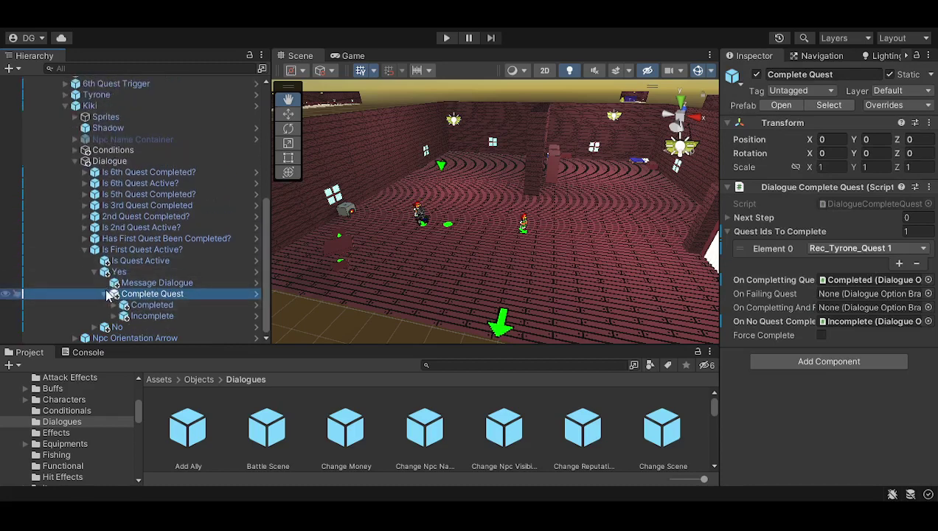
{"action": "left_click", "coordinate": [105, 294]}
{"action": "left_click", "coordinate": [96, 295]}
Step: Expand the No branch through Message Dialogue (4), Offer Help and Offer Quest to the Accept, Reject and Full Quests messages
{"action": "left_click", "coordinate": [96, 327]}
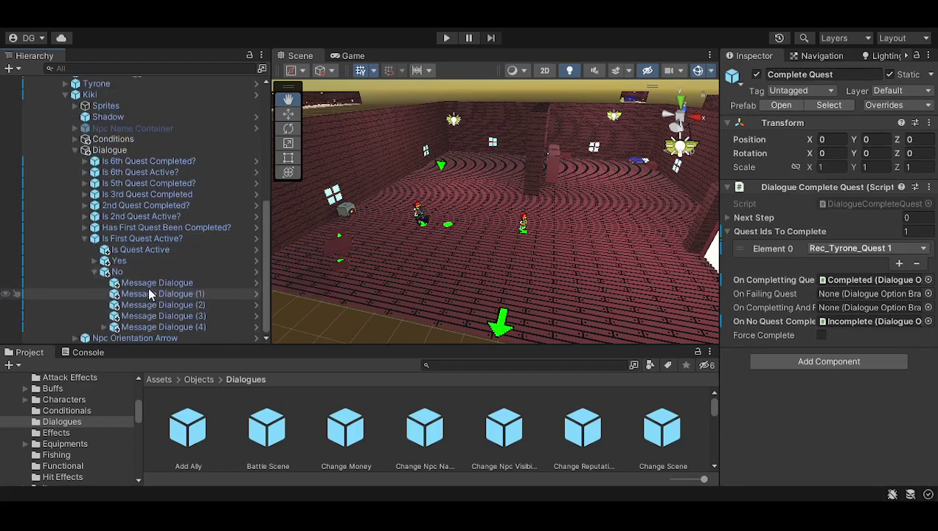
{"action": "left_click", "coordinate": [104, 328]}
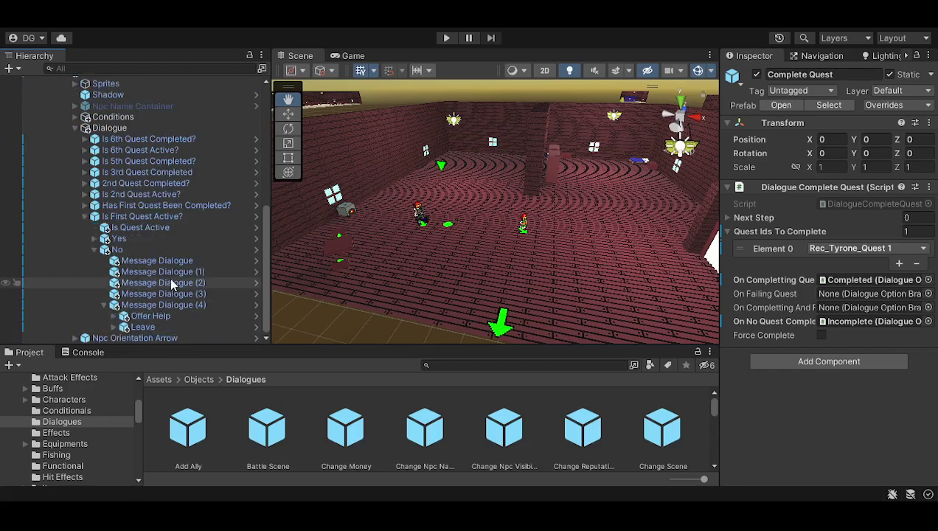
{"action": "left_click", "coordinate": [114, 316]}
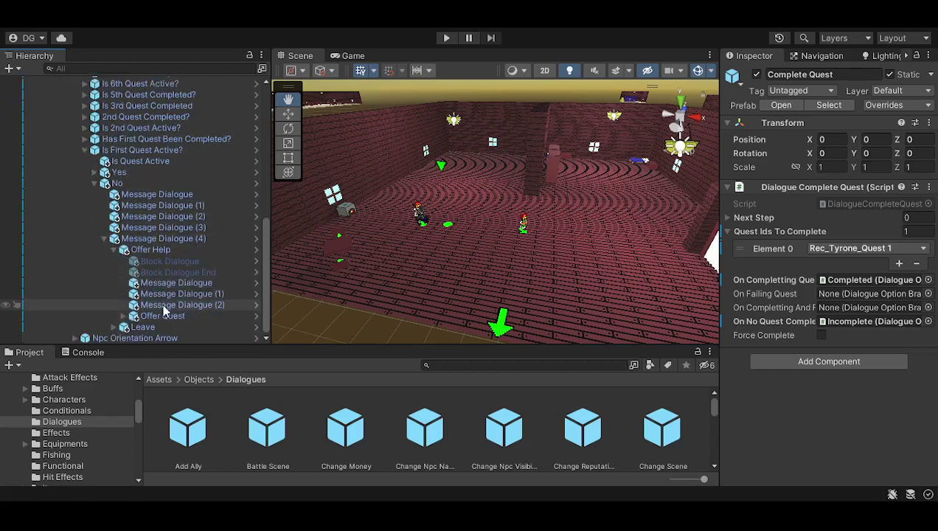
{"action": "left_click", "coordinate": [123, 315]}
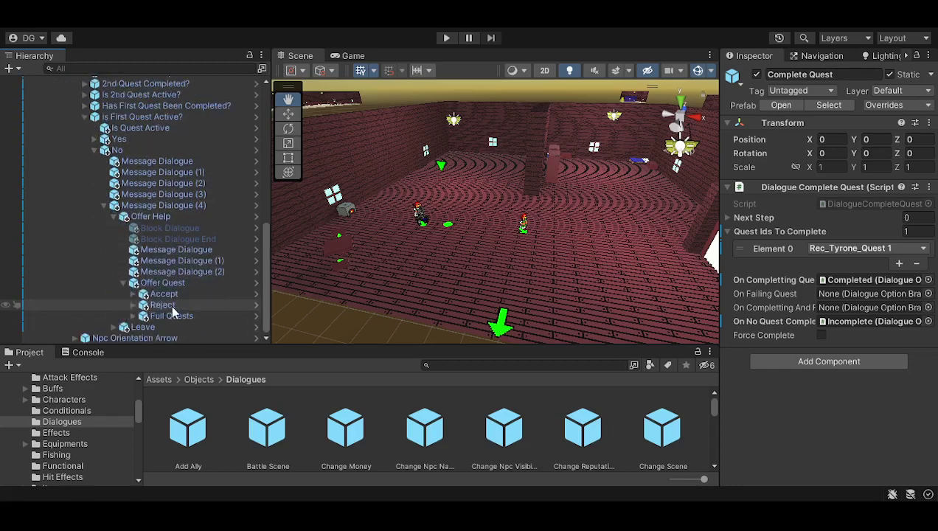
{"action": "left_click", "coordinate": [133, 293]}
{"action": "left_click", "coordinate": [134, 308]}
{"action": "left_click", "coordinate": [134, 329]}
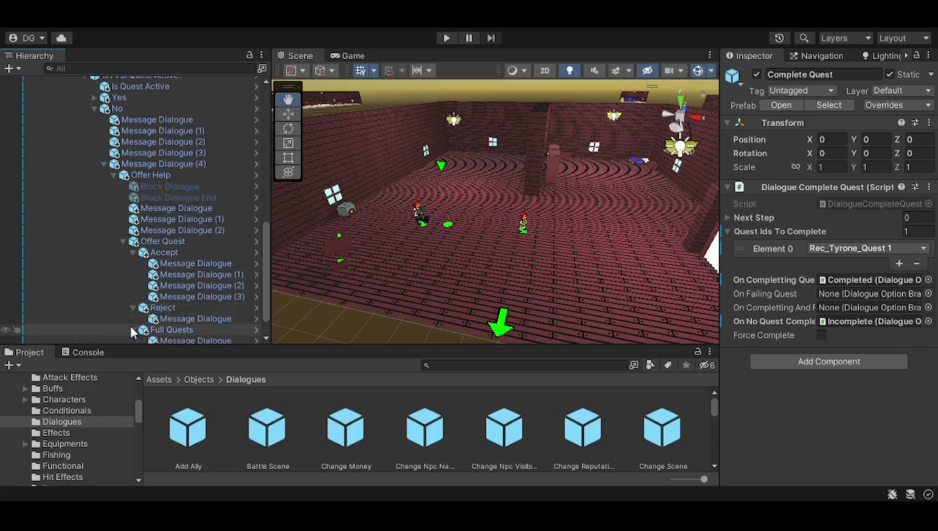
Step: Append the line "[When a quest is not ready yet, this kind of block is present.]" to the Block Dialogue's message
{"action": "left_click", "coordinate": [194, 185]}
{"action": "left_click", "coordinate": [915, 260]}
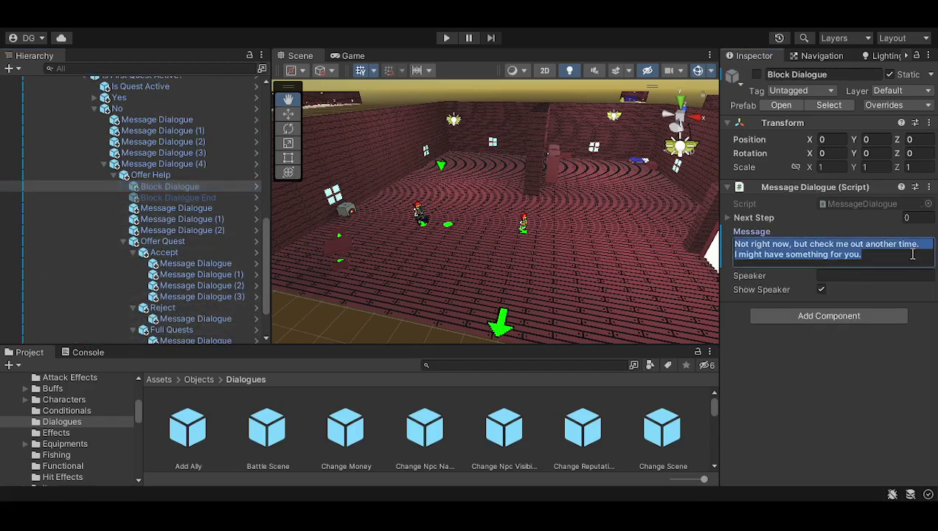
{"action": "left_click", "coordinate": [912, 255]}
{"action": "key", "text": "Return"}
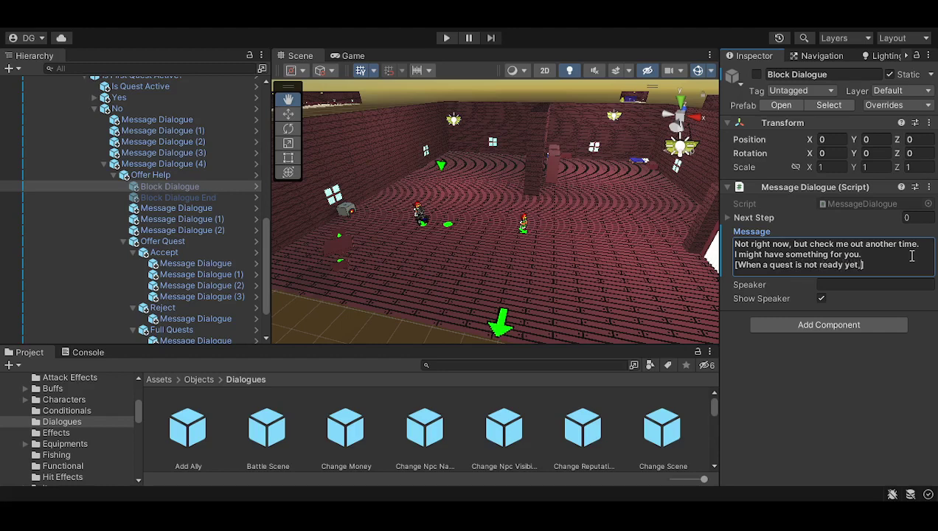
{"action": "type", "text": "lock"}
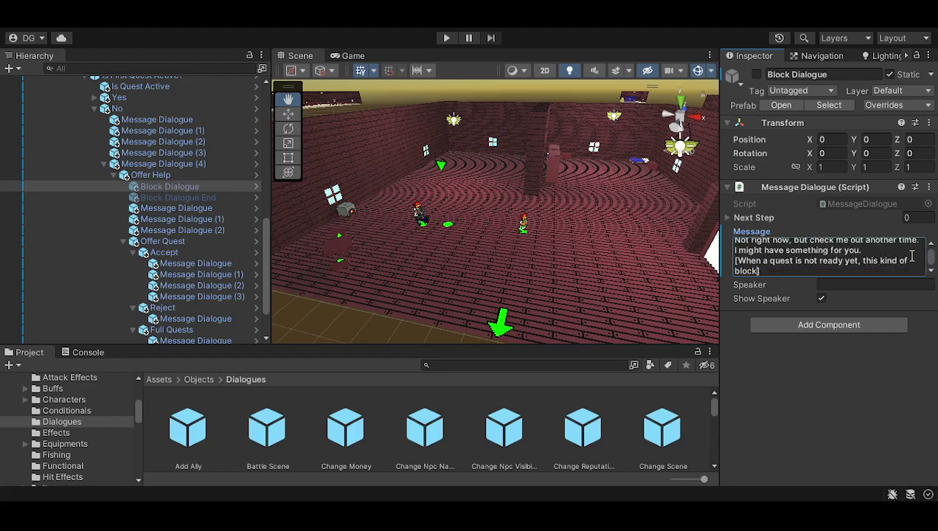
{"action": "type", "text": " is present."}
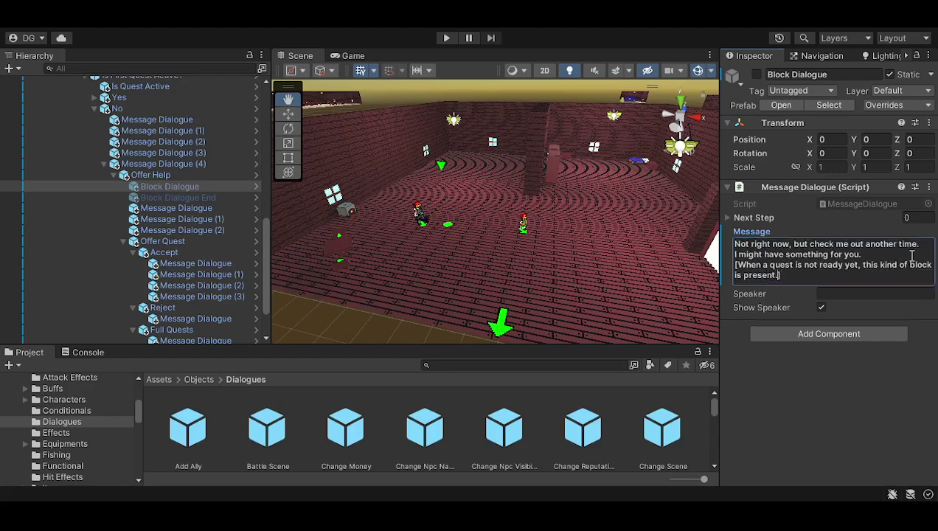
Step: Delete the disabled Block Dialogue and Block Dialogue End objects from Offer Help
{"action": "left_click", "coordinate": [176, 198]}
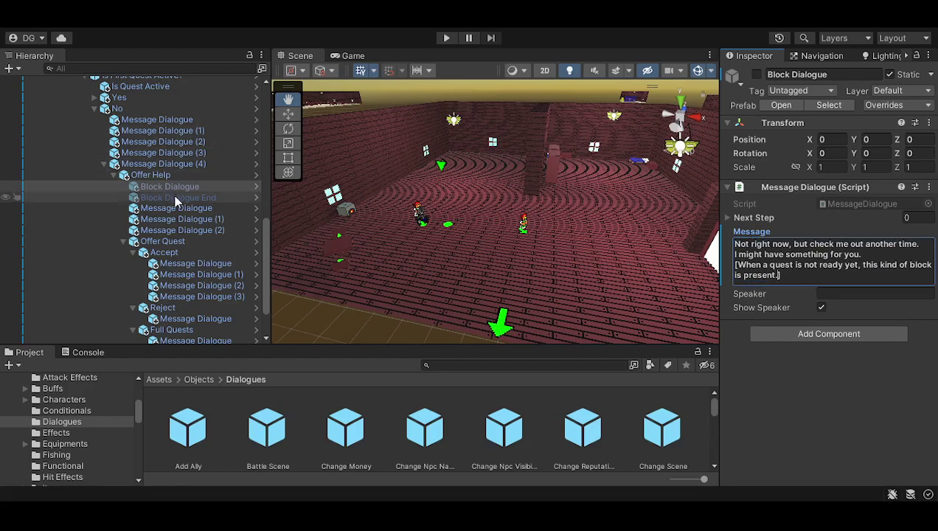
{"action": "left_click", "coordinate": [219, 186], "text": "ctrl"}
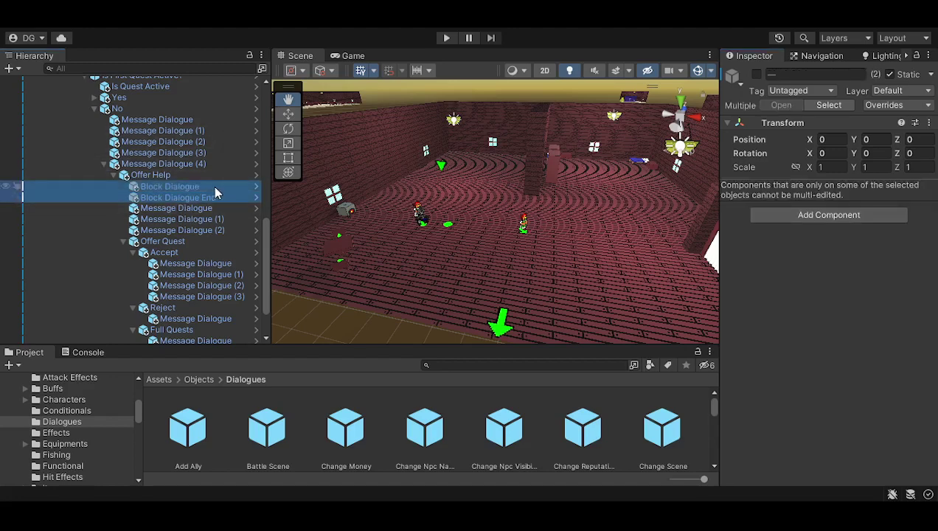
{"action": "key", "text": "Delete"}
Step: Collapse the Full Quests, Reject and Accept outcomes together with their Offer Quest and Offer Help parents
{"action": "scroll", "coordinate": [258, 277], "scroll_direction": "down", "scroll_amount": 2}
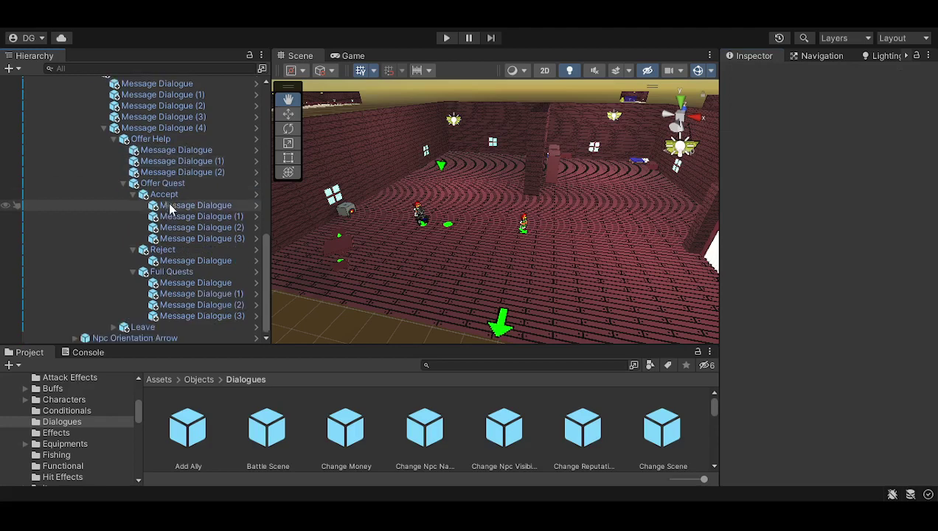
{"action": "left_click", "coordinate": [130, 271]}
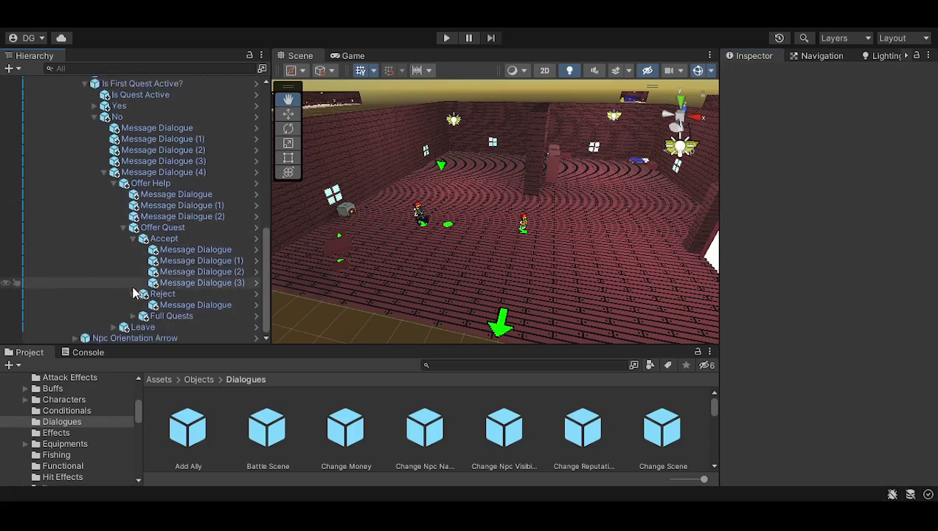
{"action": "left_click", "coordinate": [132, 295]}
{"action": "left_click", "coordinate": [133, 253]}
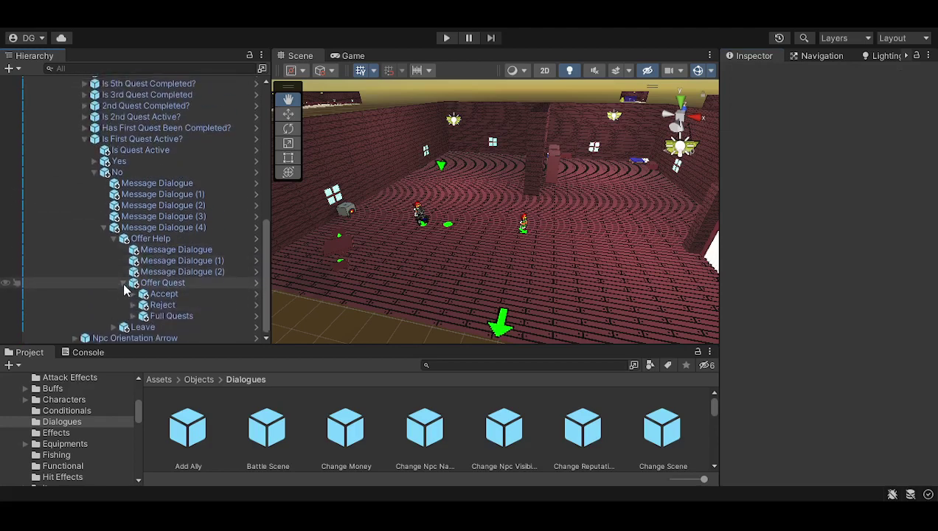
{"action": "left_click", "coordinate": [124, 280]}
{"action": "left_click", "coordinate": [115, 272]}
Step: Inspect the Leave option's settings and collapse Message Dialogue (4) and the No branch of Is First Quest Active?
{"action": "left_click", "coordinate": [122, 328]}
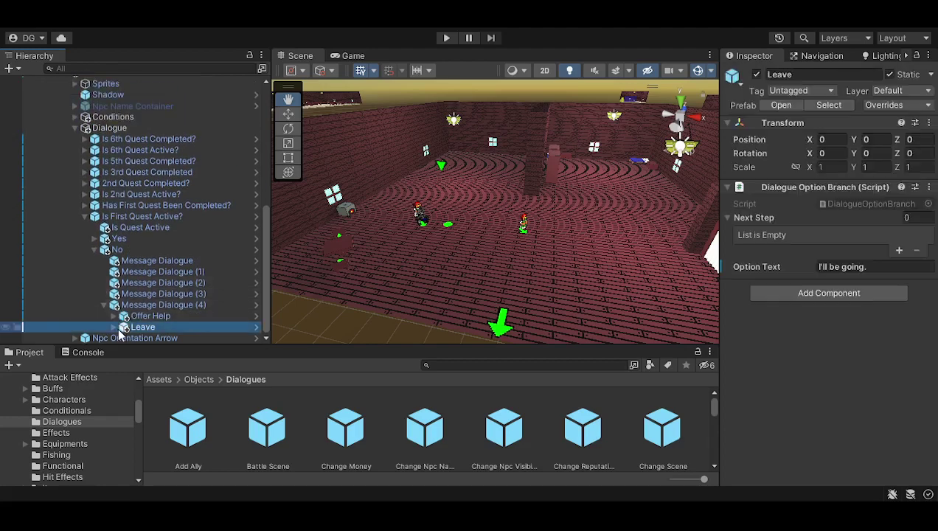
{"action": "scroll", "coordinate": [144, 309], "scroll_direction": "down", "scroll_amount": 1}
{"action": "left_click", "coordinate": [115, 316]}
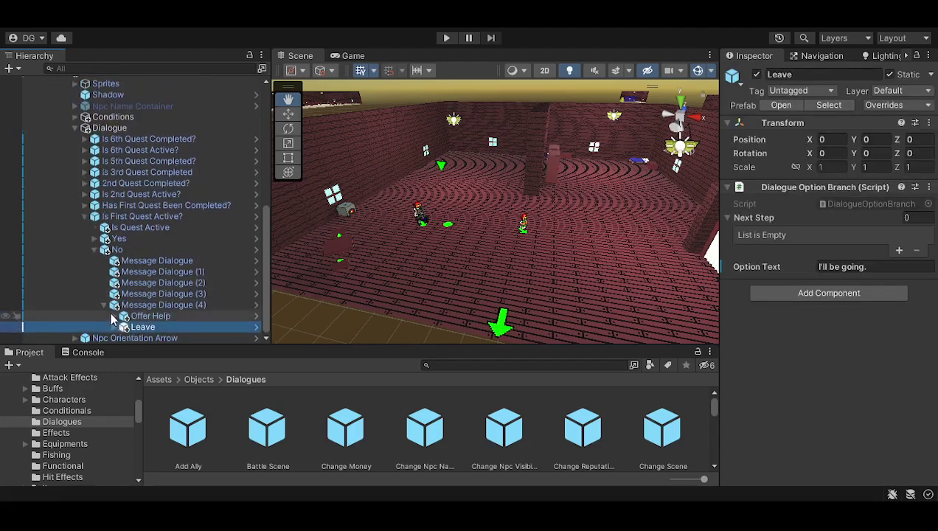
{"action": "left_click", "coordinate": [106, 305]}
{"action": "left_click", "coordinate": [95, 271]}
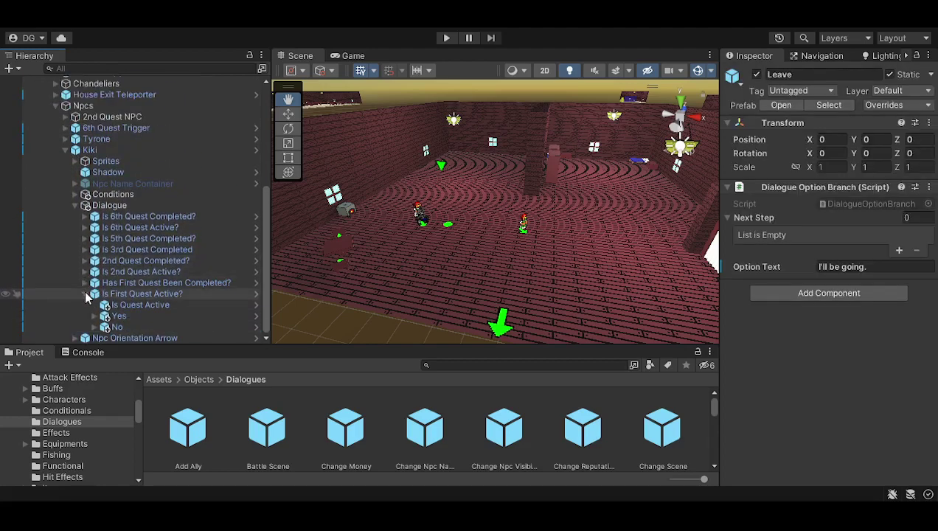
Step: Examine the Yes branch of Kiki's Has First Quest Been Completed? condition, collapsing it and Is First Quest Active?
{"action": "left_click", "coordinate": [86, 293]}
{"action": "scroll", "coordinate": [102, 327], "scroll_direction": "down", "scroll_amount": 1}
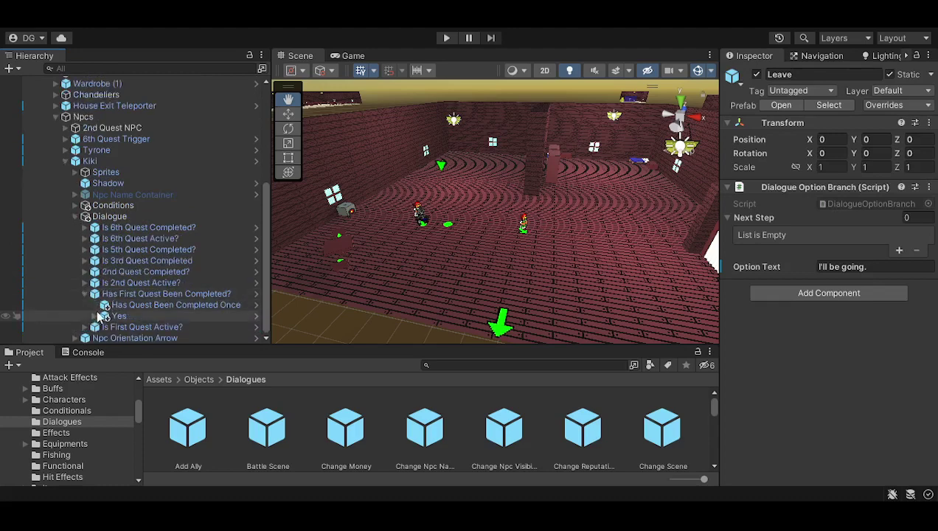
{"action": "left_click", "coordinate": [96, 316]}
{"action": "scroll", "coordinate": [102, 302], "scroll_direction": "down", "scroll_amount": 2}
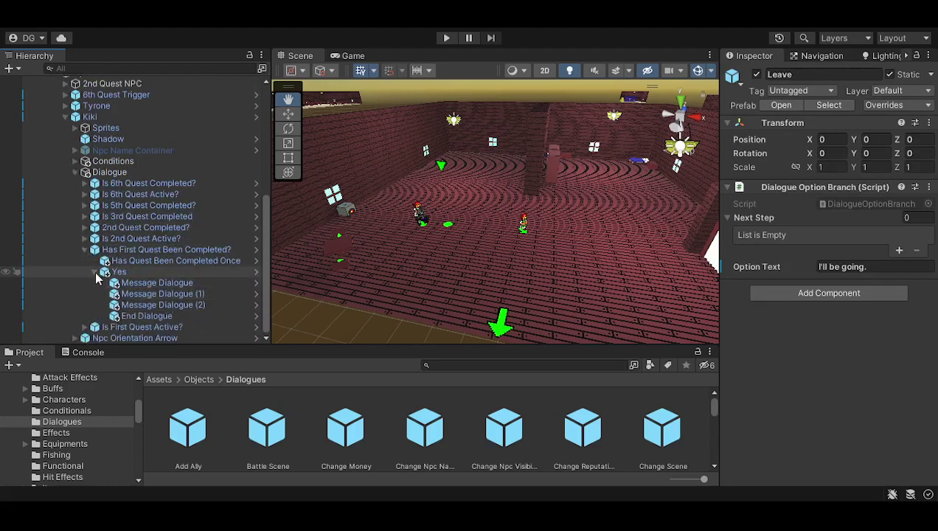
{"action": "left_click", "coordinate": [95, 272]}
{"action": "left_click", "coordinate": [86, 293]}
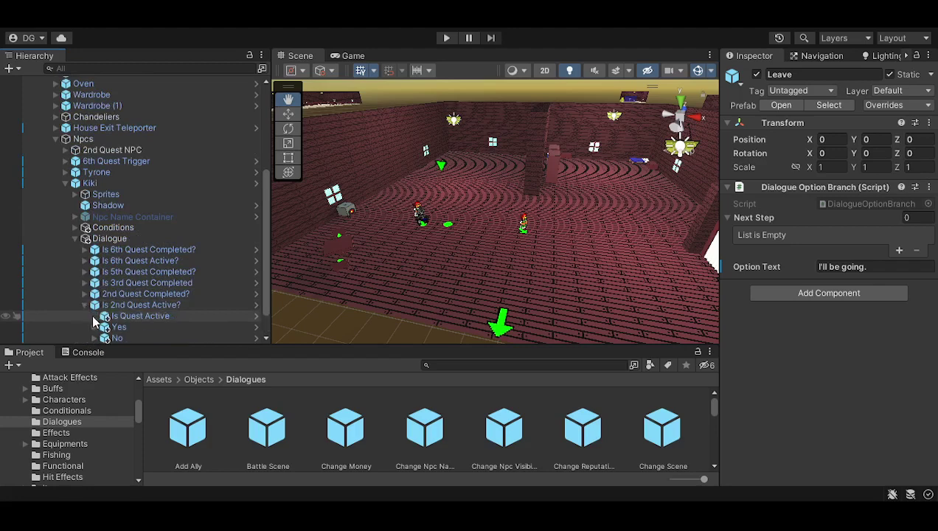
Step: Inspect the Is Tyrone Not Around? check and its Is Npc Active condition in the No branch of Is 2nd Quest Active?
{"action": "left_click", "coordinate": [85, 305]}
{"action": "left_click", "coordinate": [95, 304]}
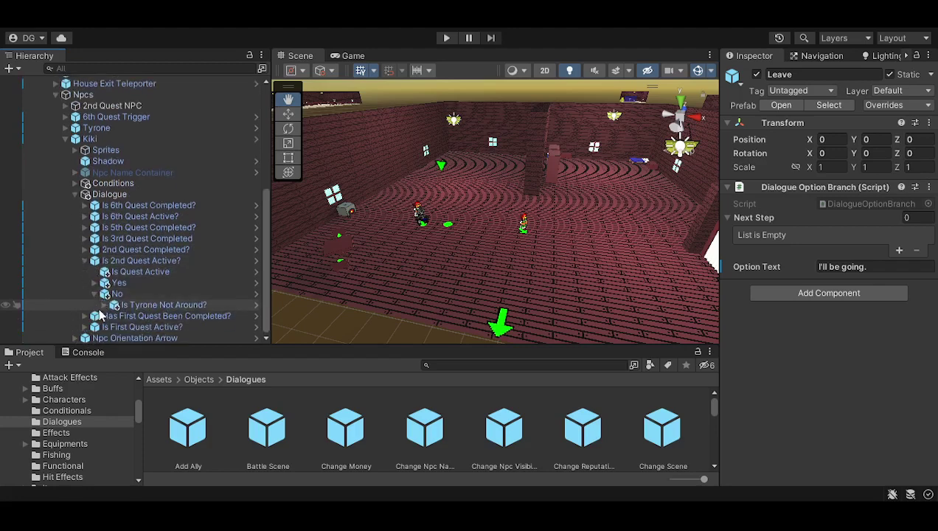
{"action": "left_click", "coordinate": [105, 305]}
{"action": "scroll", "coordinate": [118, 305], "scroll_direction": "down", "scroll_amount": 1}
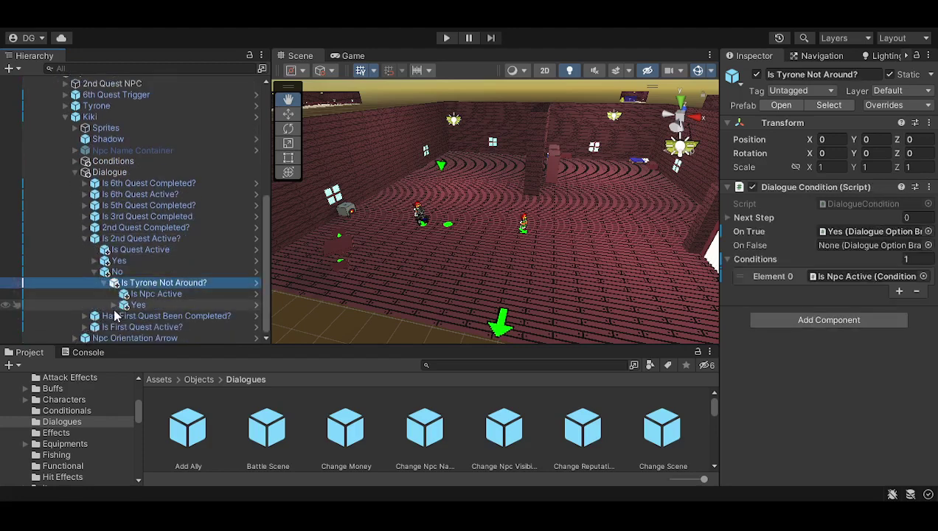
{"action": "left_click", "coordinate": [114, 305]}
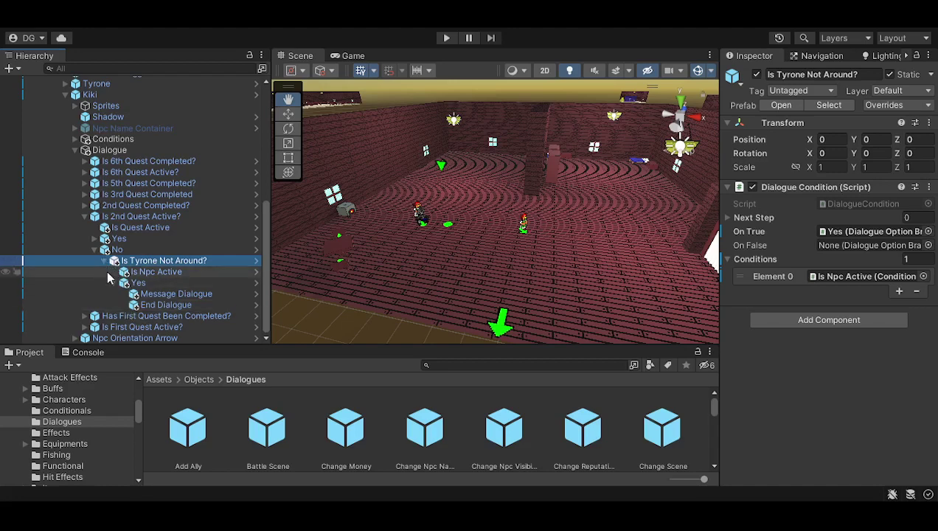
{"action": "left_click", "coordinate": [107, 272]}
{"action": "left_click", "coordinate": [114, 282]}
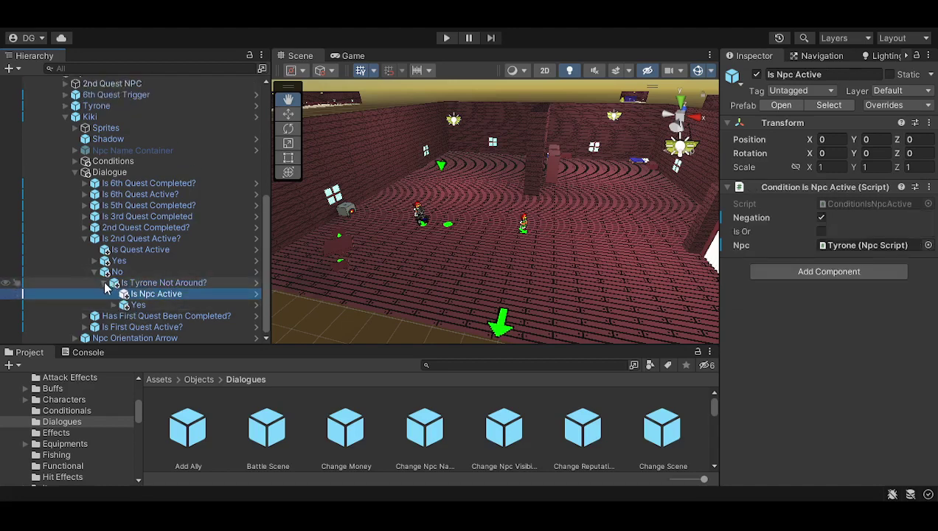
{"action": "left_click", "coordinate": [104, 282]}
Step: Review the message sequence in the Yes branch of Is 2nd Quest Active? and collapse the whole condition
{"action": "left_click", "coordinate": [96, 294]}
{"action": "left_click", "coordinate": [96, 294]}
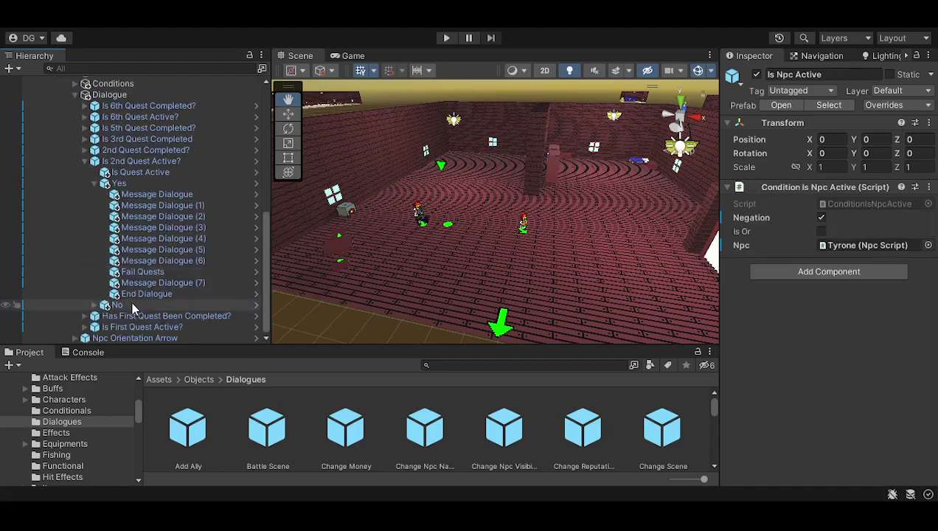
{"action": "scroll", "coordinate": [132, 258], "scroll_direction": "up", "scroll_amount": 3}
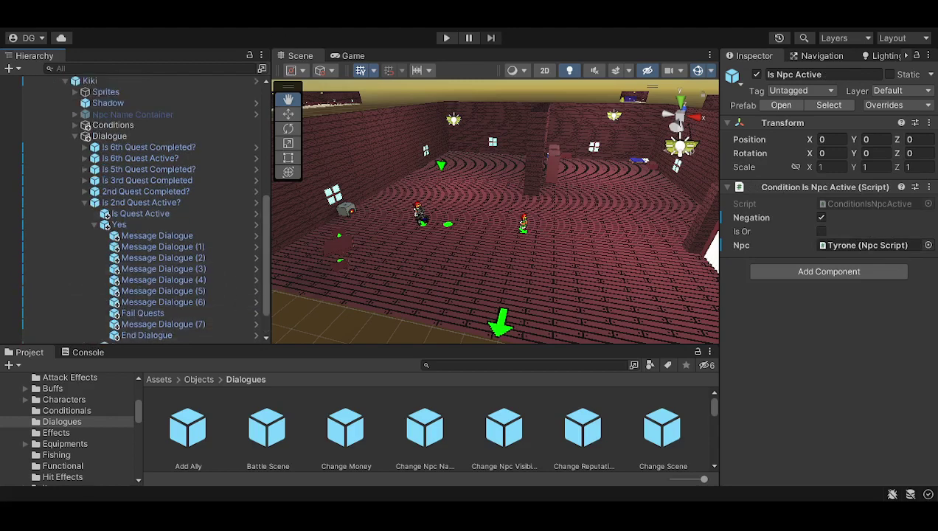
{"action": "left_click", "coordinate": [96, 224]}
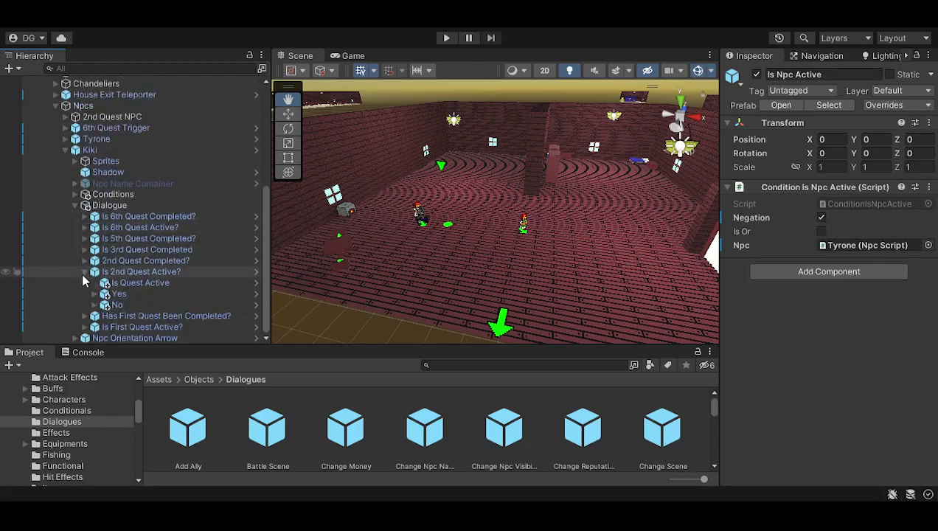
{"action": "left_click", "coordinate": [85, 272]}
Step: Inspect the 2nd Quest Completed? condition's quest setting and its Yes branch messages, and collapse it
{"action": "left_click", "coordinate": [86, 293]}
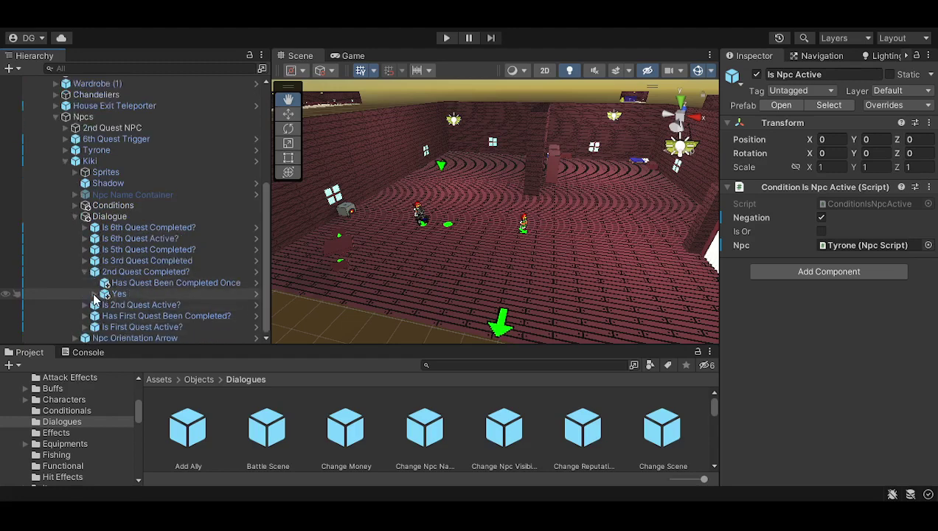
{"action": "left_click", "coordinate": [96, 293]}
{"action": "scroll", "coordinate": [110, 258], "scroll_direction": "down", "scroll_amount": 3}
{"action": "left_click", "coordinate": [175, 216]}
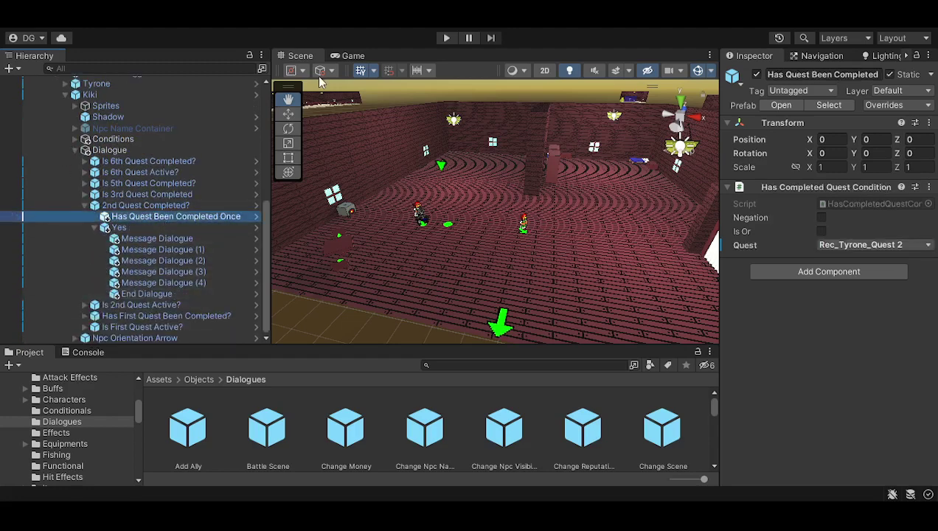
{"action": "scroll", "coordinate": [118, 251], "scroll_direction": "up", "scroll_amount": 1}
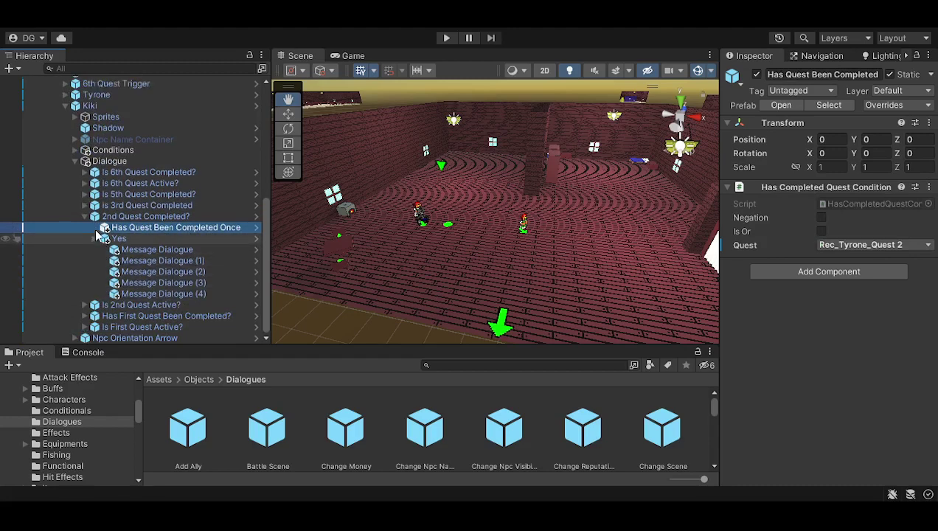
{"action": "left_click", "coordinate": [95, 238]}
{"action": "scroll", "coordinate": [81, 279], "scroll_direction": "up", "scroll_amount": 2}
{"action": "left_click", "coordinate": [85, 294]}
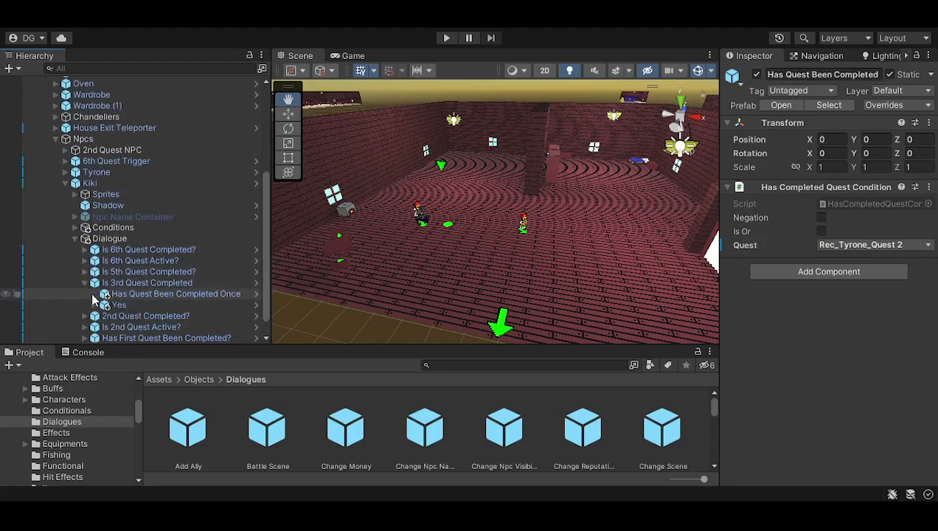
Step: Review the messages in the Yes branch of Is 3rd Quest Completed and collapse the condition
{"action": "left_click", "coordinate": [85, 283]}
{"action": "left_click", "coordinate": [95, 305]}
{"action": "scroll", "coordinate": [107, 309], "scroll_direction": "down", "scroll_amount": 3}
{"action": "scroll", "coordinate": [107, 308], "scroll_direction": "down", "scroll_amount": 1}
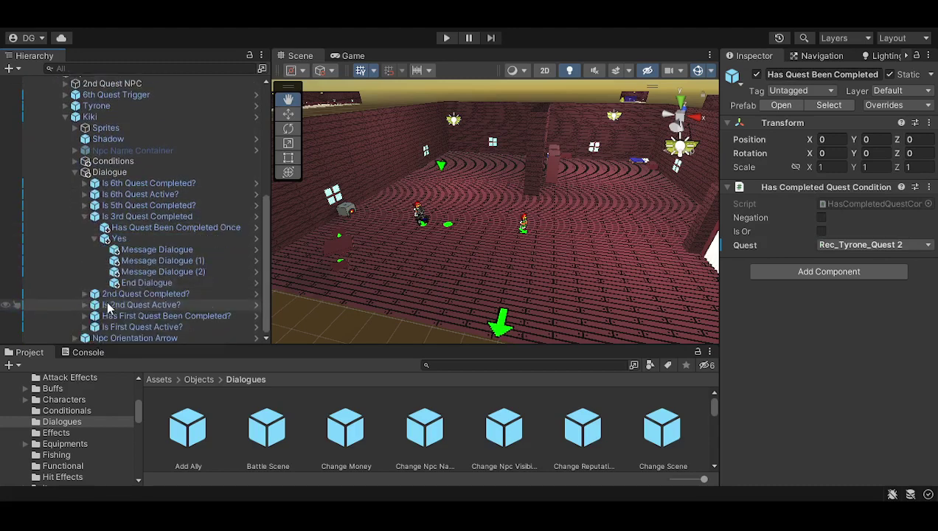
{"action": "left_click", "coordinate": [95, 239]}
{"action": "left_click", "coordinate": [87, 262]}
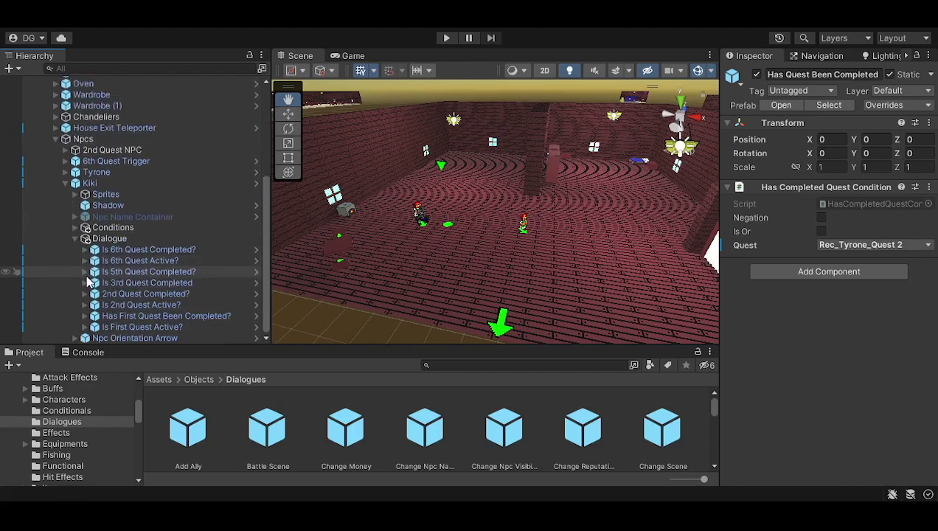
Step: Review the dialogue in the Yes branch of Is 5th Quest Completed? and collapse the condition
{"action": "left_click", "coordinate": [86, 272]}
{"action": "left_click", "coordinate": [94, 293]}
{"action": "scroll", "coordinate": [103, 294], "scroll_direction": "down", "scroll_amount": 2}
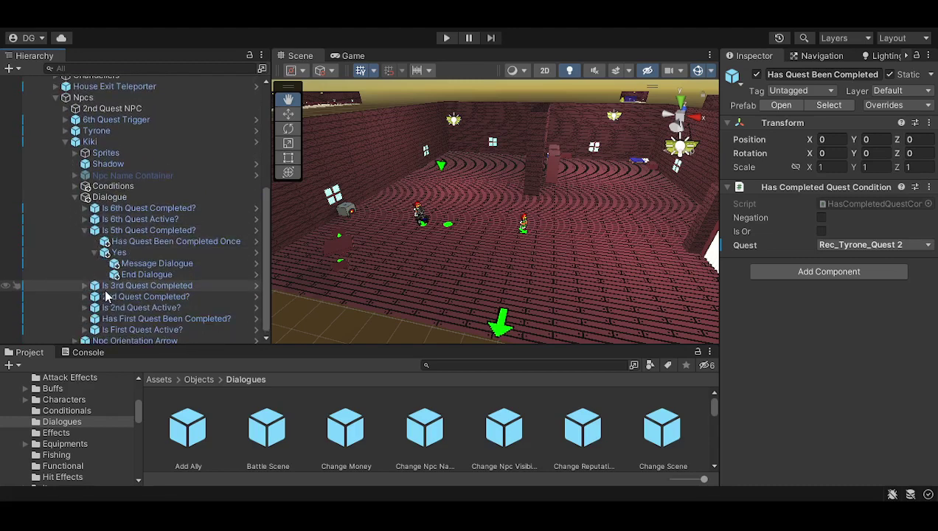
{"action": "left_click", "coordinate": [95, 253]}
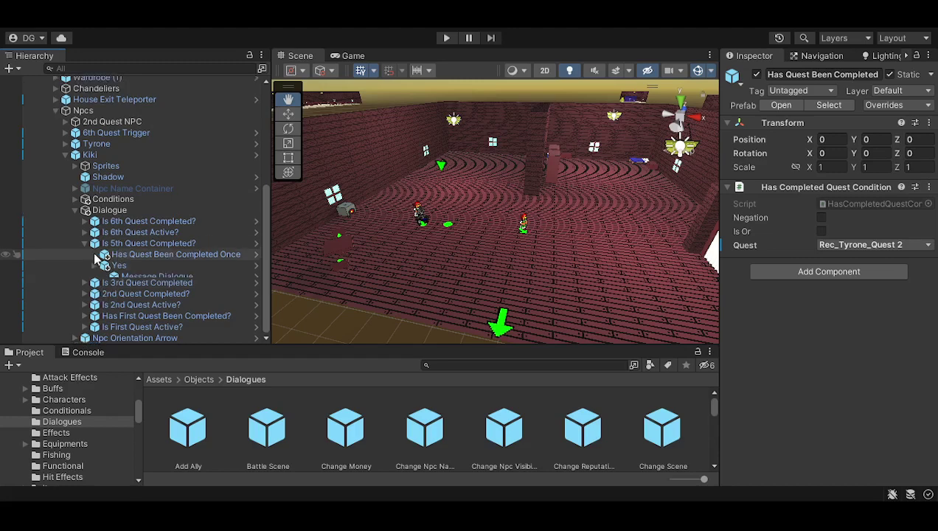
{"action": "left_click", "coordinate": [84, 251]}
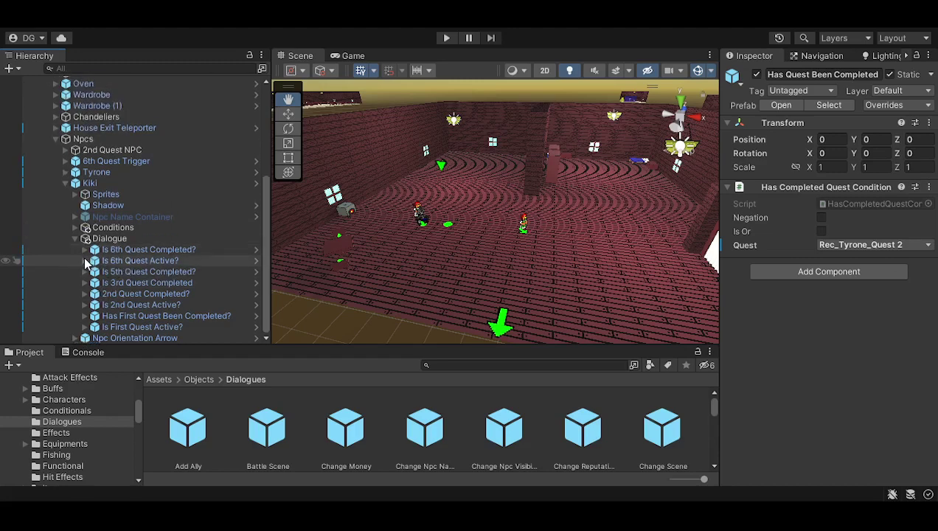
Step: Review the dialogue in the Yes branch of Is 6th Quest Active? and collapse the condition
{"action": "left_click", "coordinate": [85, 260]}
{"action": "left_click", "coordinate": [95, 283]}
{"action": "scroll", "coordinate": [96, 284], "scroll_direction": "down", "scroll_amount": 3}
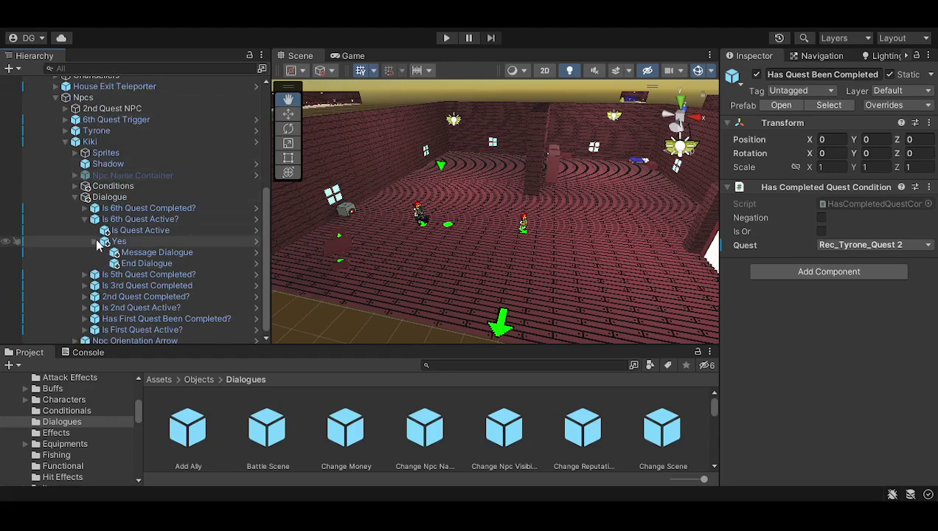
{"action": "left_click", "coordinate": [95, 241]}
{"action": "left_click", "coordinate": [86, 242]}
Step: Expand Is 6th Quest Completed? through Kiki isn't recruited? down to the branches of Is Tyrone here or in group?
{"action": "left_click", "coordinate": [85, 251]}
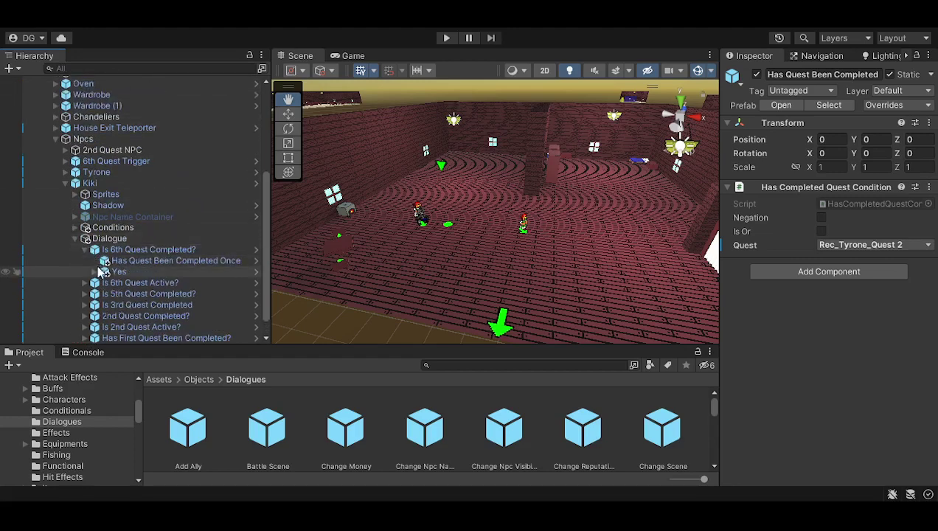
{"action": "left_click", "coordinate": [99, 270]}
{"action": "scroll", "coordinate": [111, 271], "scroll_direction": "down", "scroll_amount": 3}
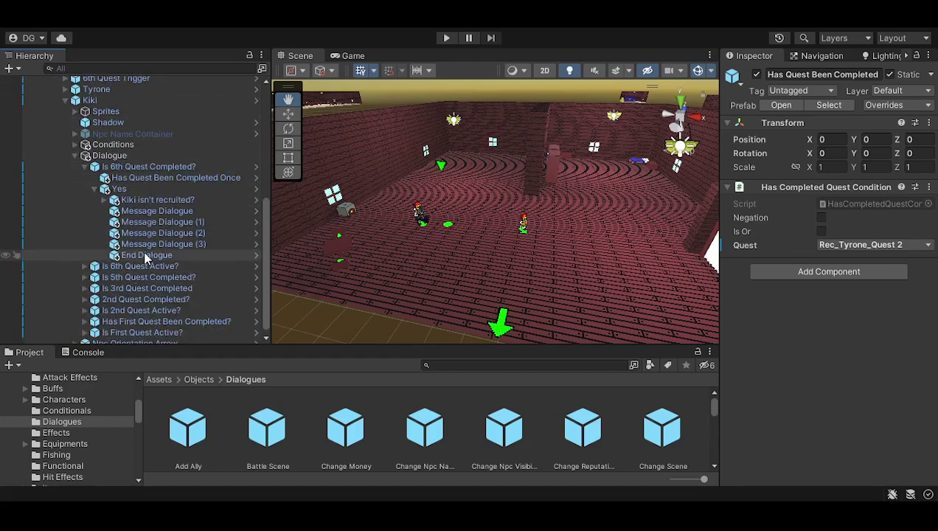
{"action": "left_click", "coordinate": [104, 200]}
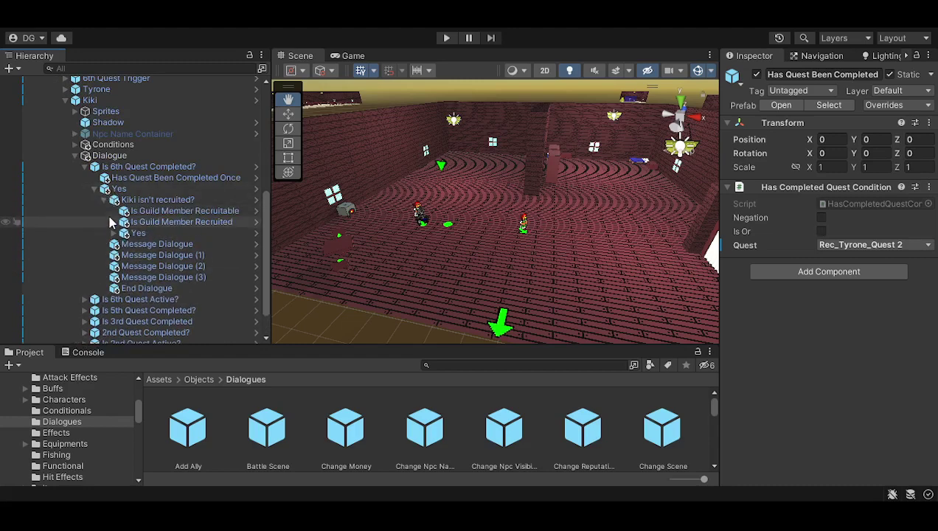
{"action": "left_click", "coordinate": [114, 233]}
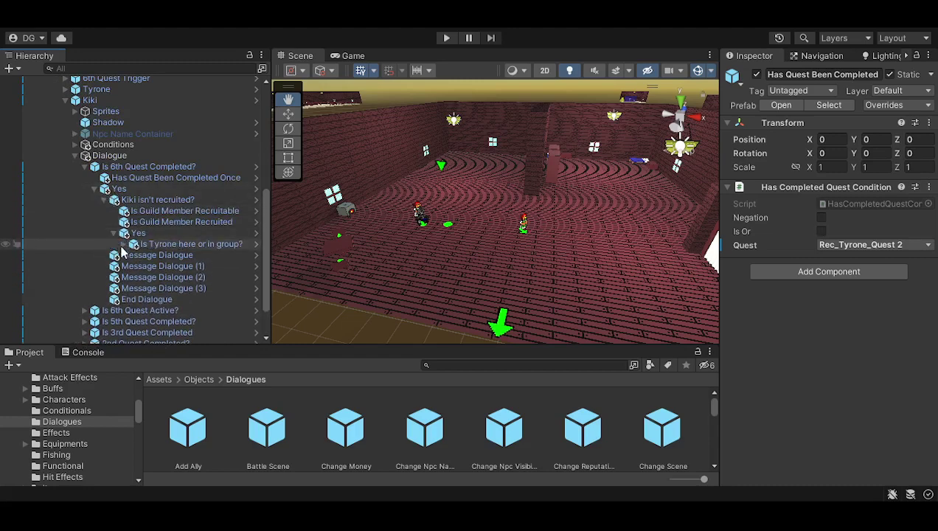
{"action": "left_click", "coordinate": [123, 245]}
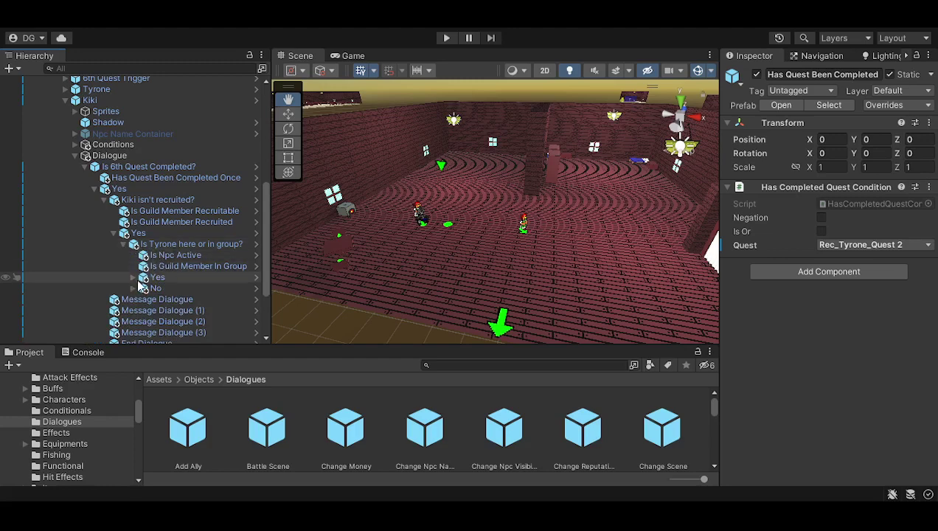
Step: Inspect the guild members to unlock in the Yes branch of Is Tyrone here or in group?, and collapse that branch
{"action": "left_click", "coordinate": [134, 278]}
{"action": "left_click_drag", "start_coordinate": [262, 229], "coordinate": [262, 278]}
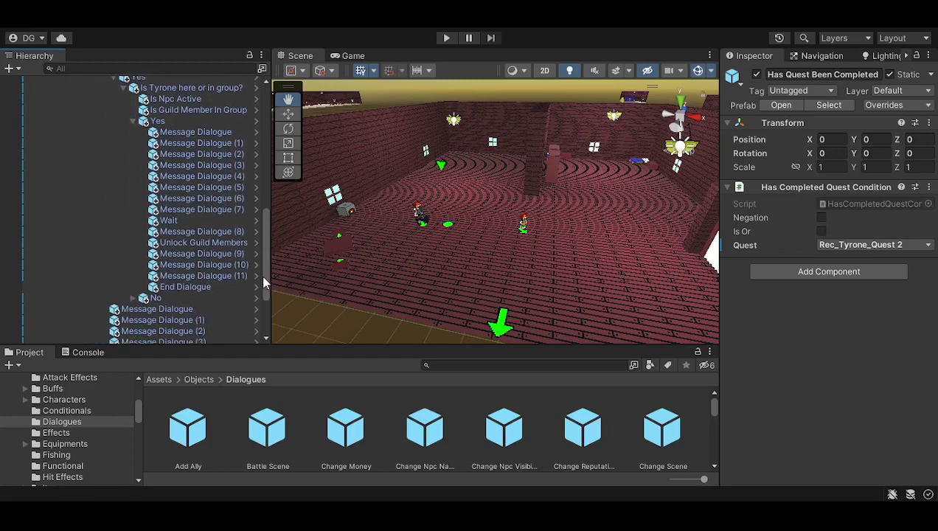
{"action": "left_click", "coordinate": [240, 244]}
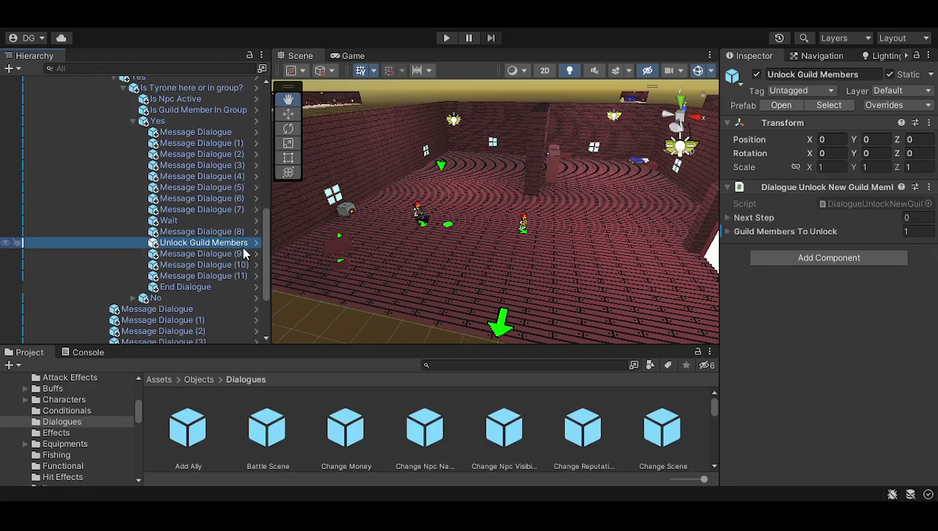
{"action": "left_click", "coordinate": [864, 232]}
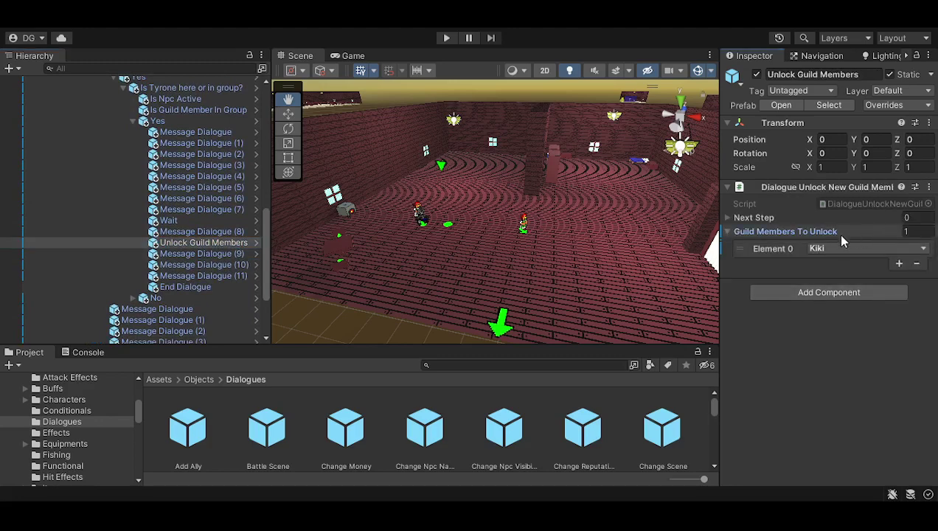
{"action": "left_click", "coordinate": [831, 233]}
{"action": "scroll", "coordinate": [267, 236], "scroll_direction": "up", "scroll_amount": 1}
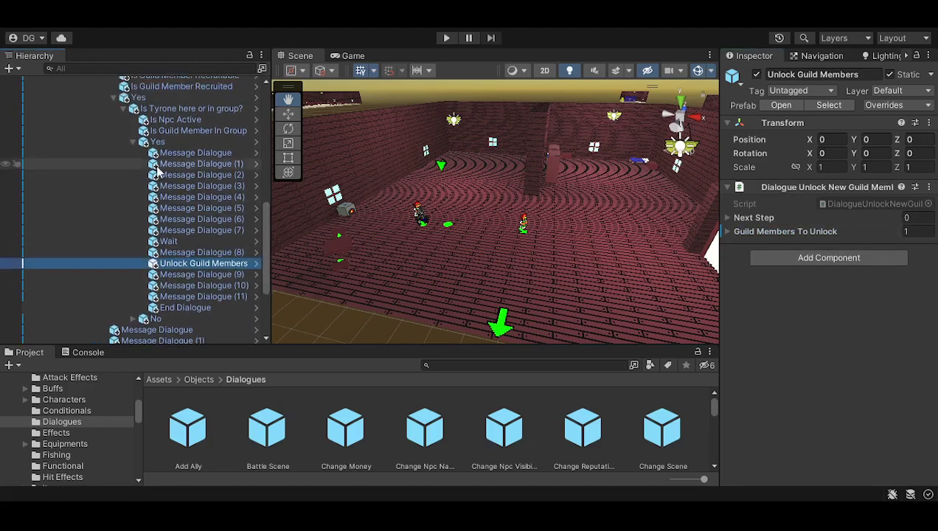
{"action": "left_click", "coordinate": [135, 143]}
{"action": "left_click", "coordinate": [133, 142]}
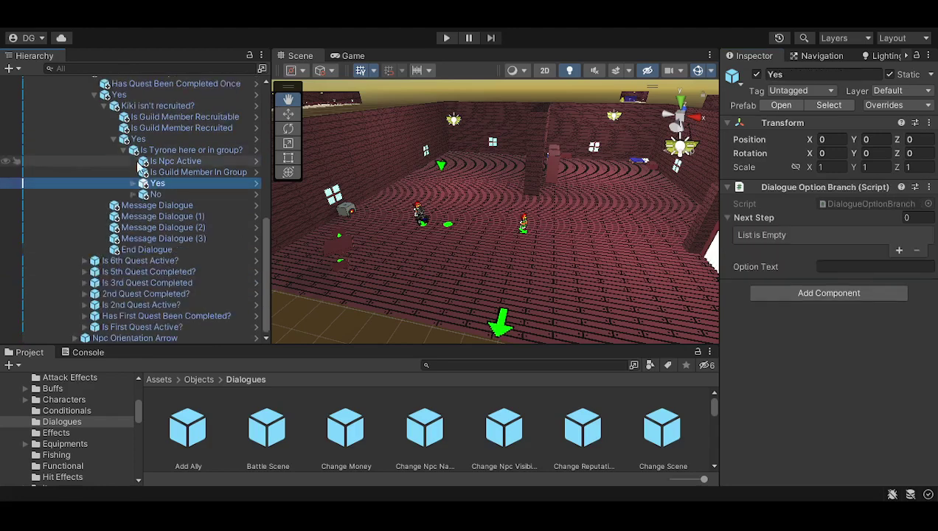
Step: Examine the No branch of Is Tyrone here or in group?, including the Dialogue Branch Option under Message Dialogue (5)
{"action": "left_click", "coordinate": [143, 194]}
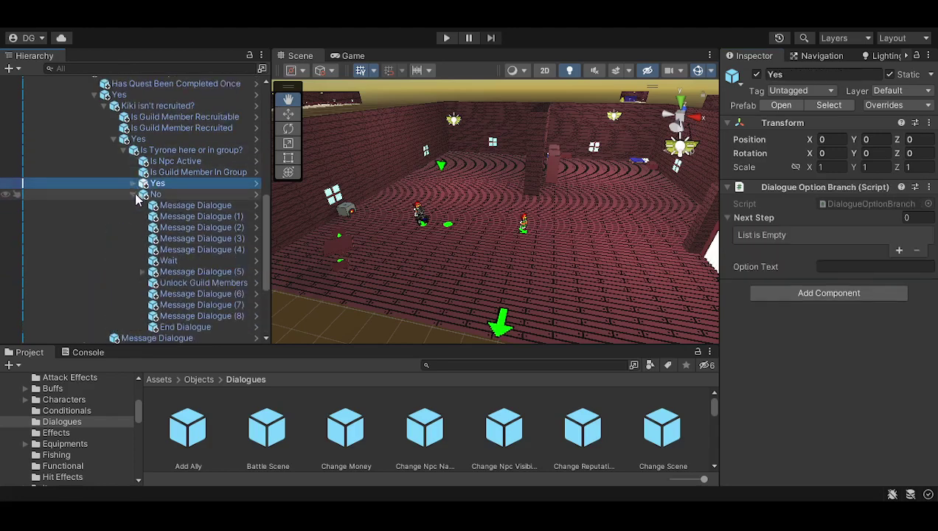
{"action": "left_click", "coordinate": [142, 272]}
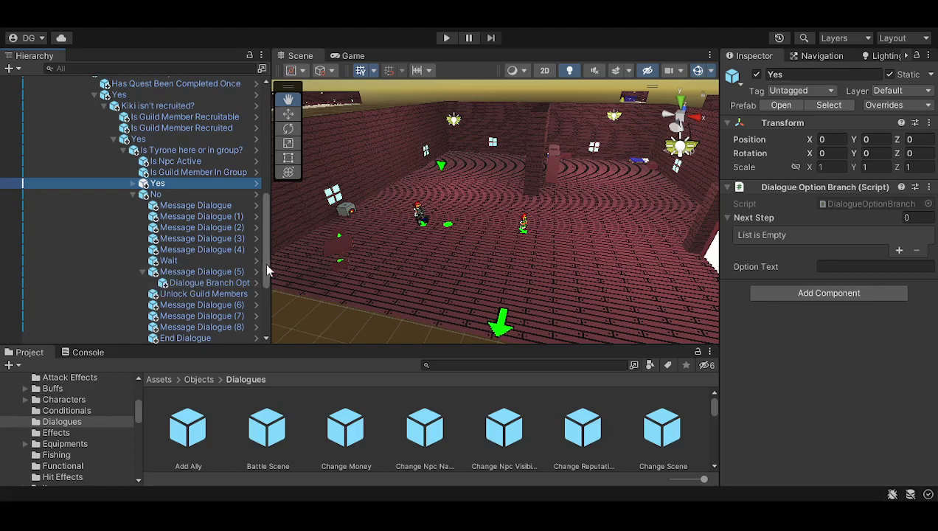
{"action": "left_click", "coordinate": [230, 284]}
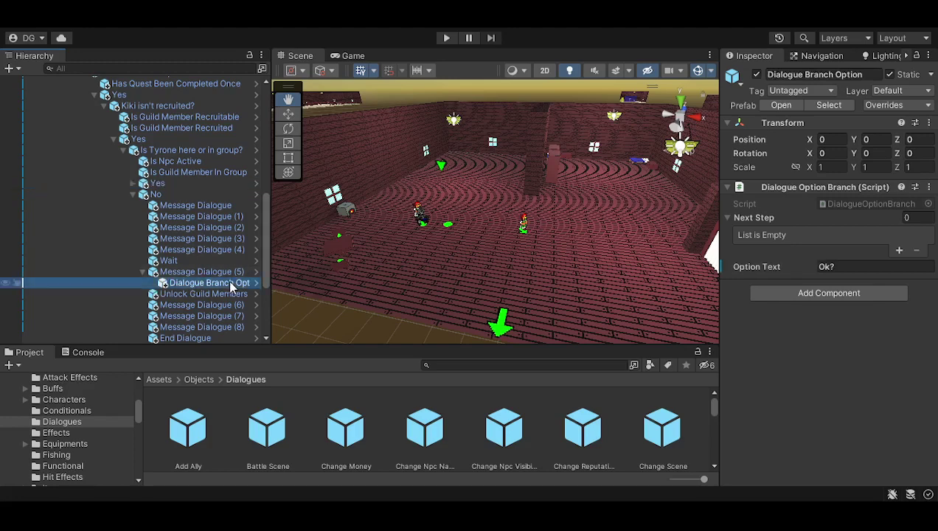
{"action": "left_click", "coordinate": [143, 272]}
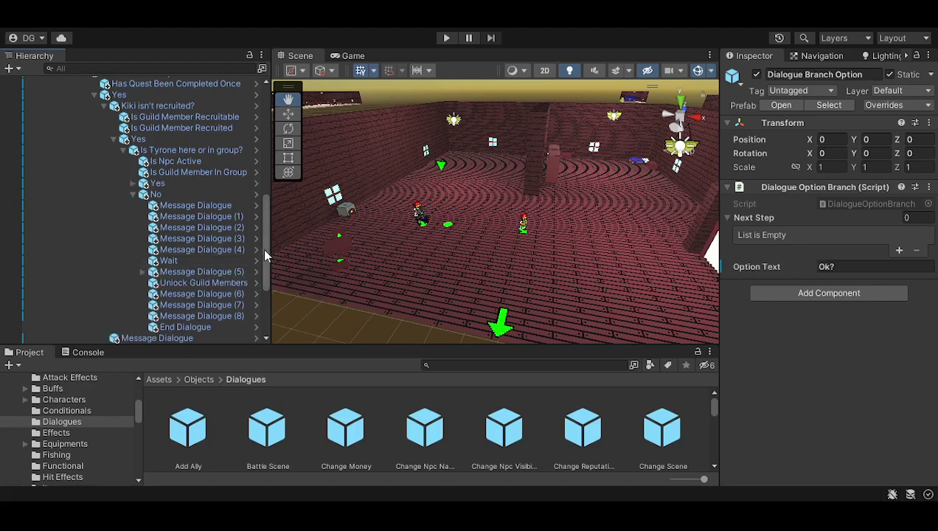
{"action": "left_click_drag", "start_coordinate": [264, 248], "coordinate": [261, 261]}
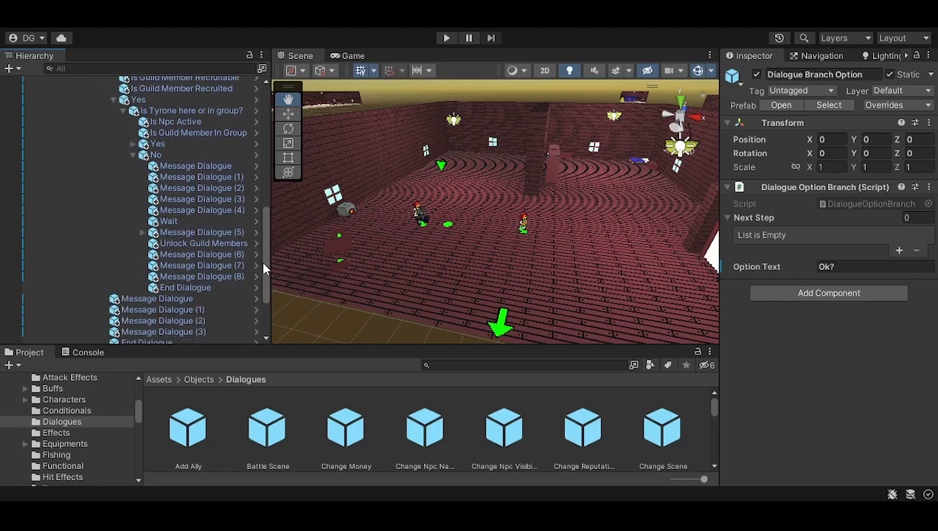
Step: Collapse the Is 6th Quest Completed? branches, the Dialogue object and the Kiki NPC in the hierarchy
{"action": "left_click", "coordinate": [131, 155]}
{"action": "left_click", "coordinate": [123, 150]}
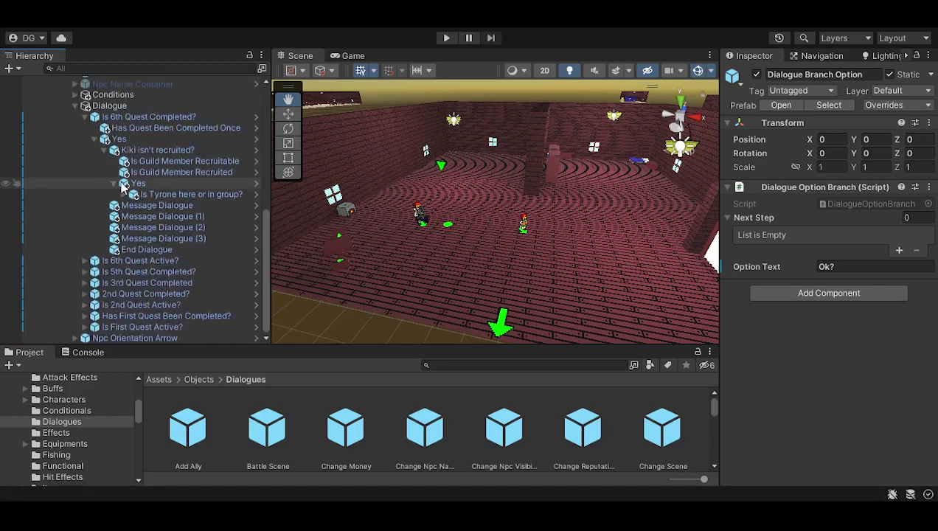
{"action": "left_click", "coordinate": [104, 161]}
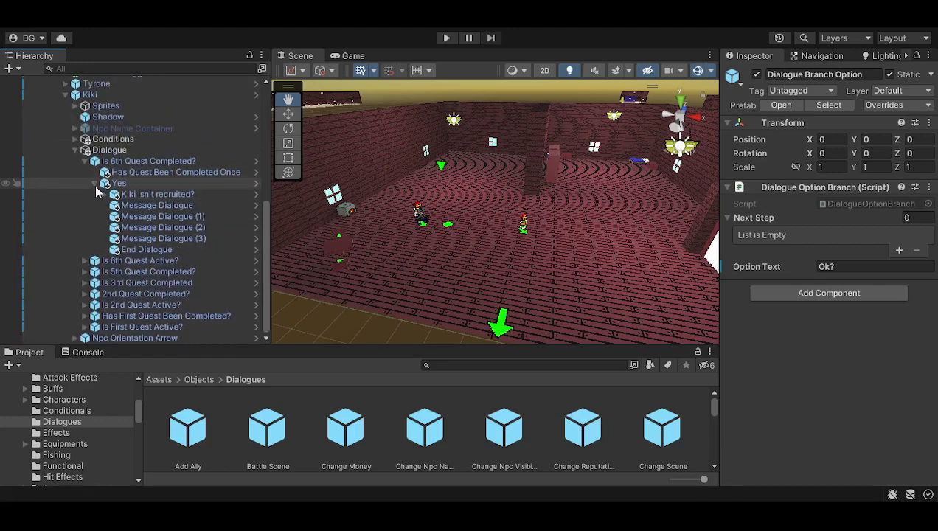
{"action": "left_click", "coordinate": [103, 182]}
{"action": "left_click", "coordinate": [85, 227]}
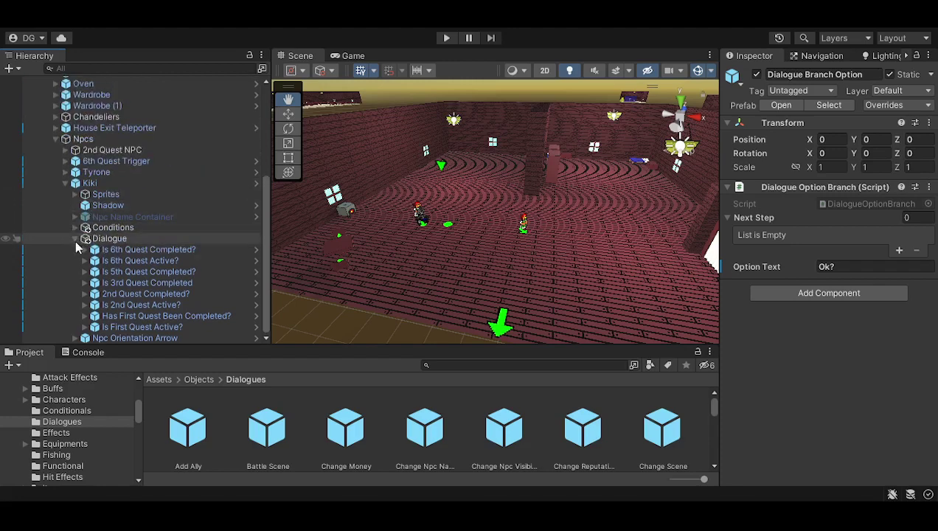
{"action": "left_click", "coordinate": [83, 238]}
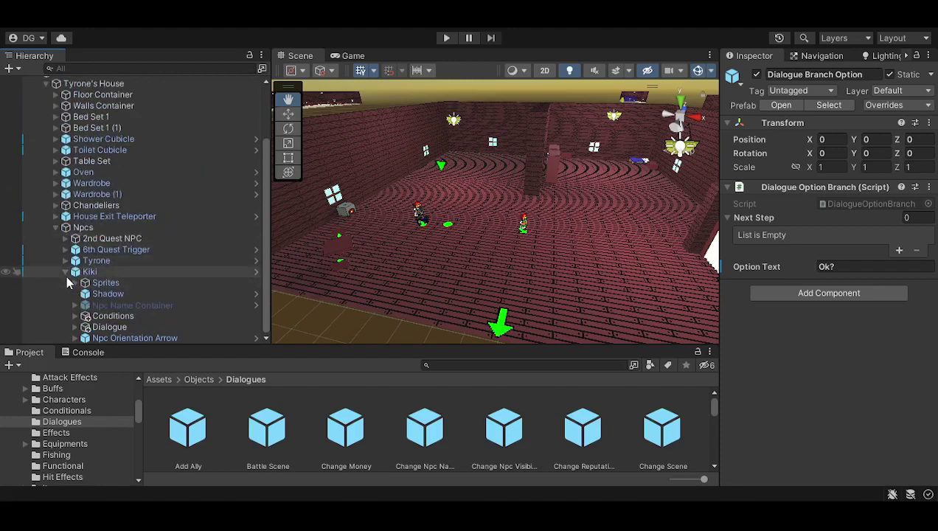
{"action": "left_click", "coordinate": [65, 272]}
Step: Expand 2nd Quest NPC and inspect its Kiki object down to the Npc Enable Requirement conditions
{"action": "scroll", "coordinate": [449, 289], "scroll_direction": "up", "scroll_amount": 8}
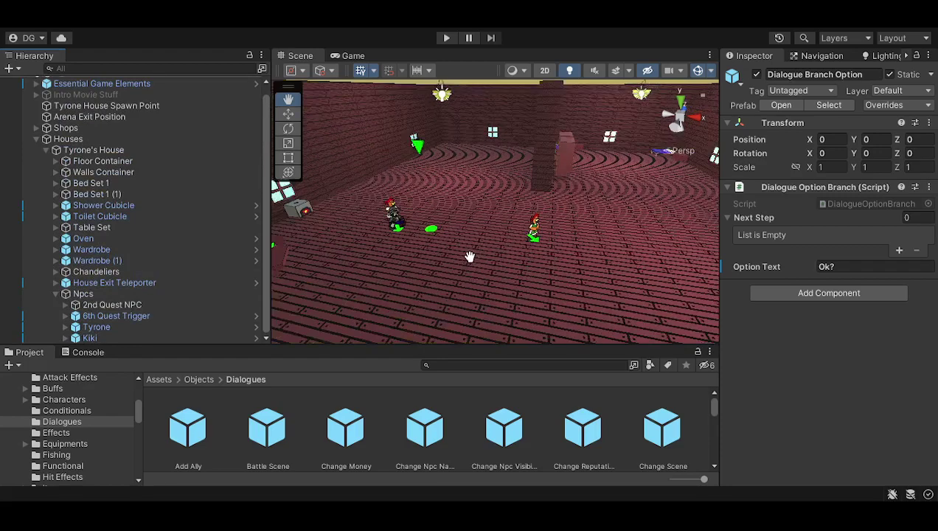
{"action": "scroll", "coordinate": [458, 259], "scroll_direction": "down", "scroll_amount": 2}
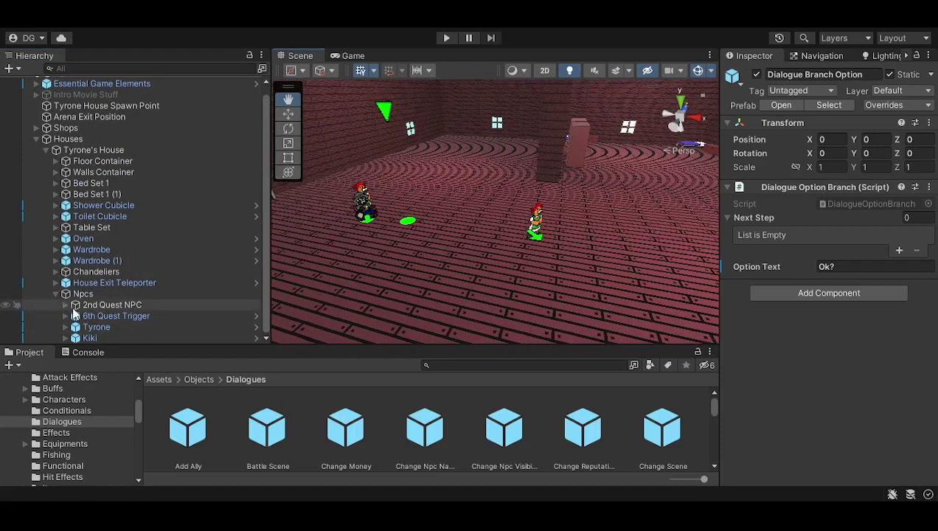
{"action": "left_click", "coordinate": [103, 304]}
{"action": "left_click", "coordinate": [66, 305]}
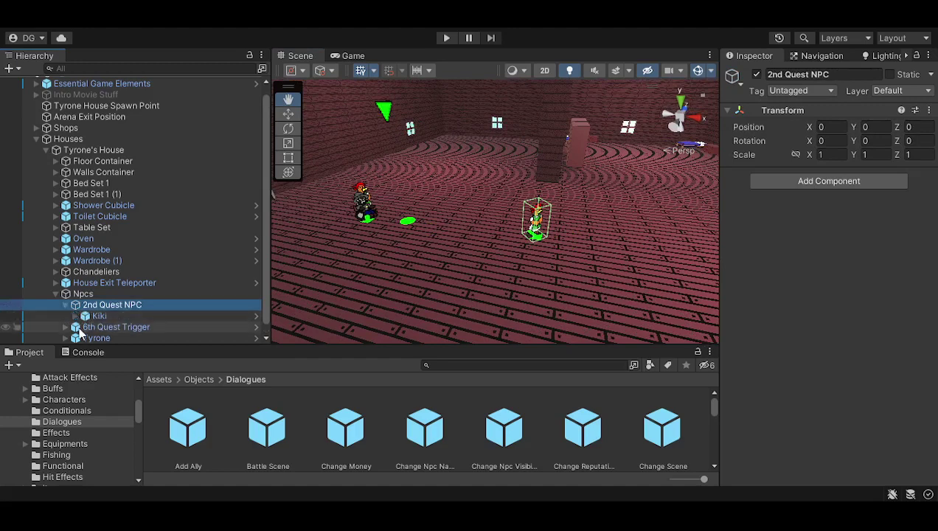
{"action": "left_click", "coordinate": [75, 315]}
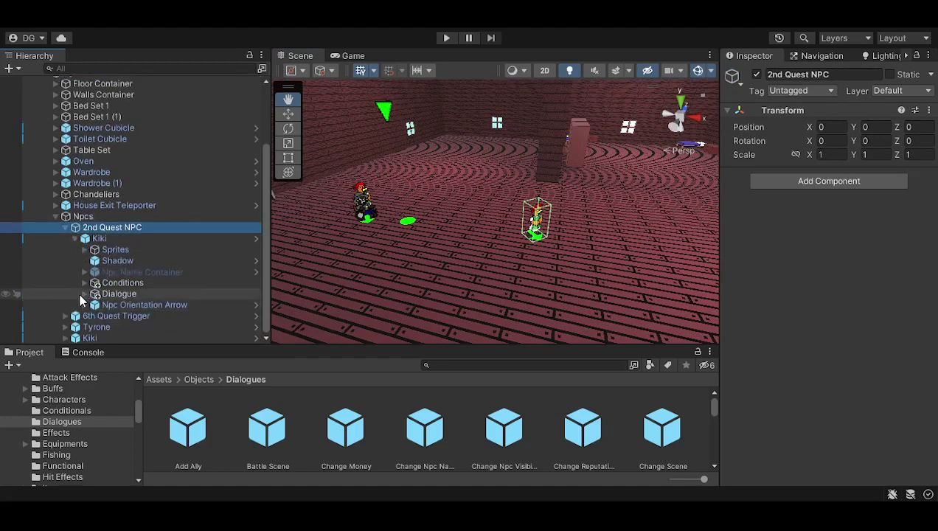
{"action": "left_click", "coordinate": [101, 239]}
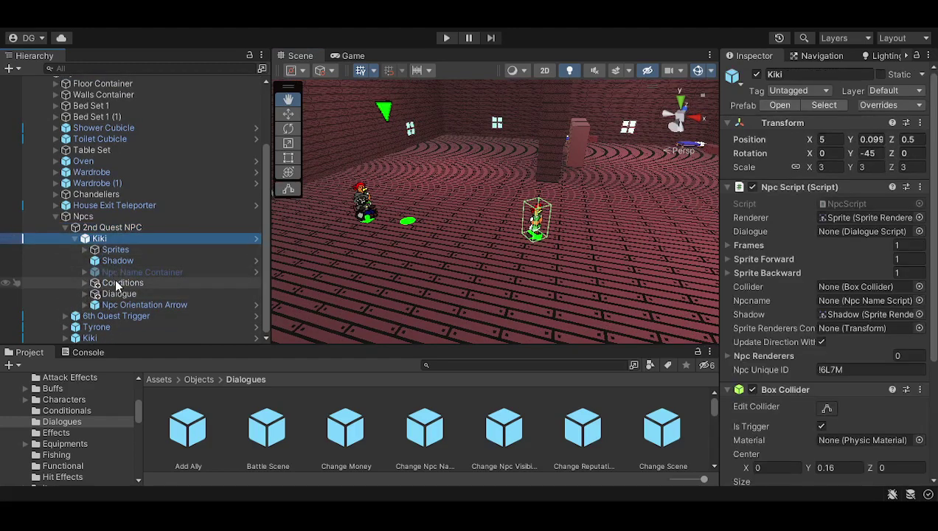
{"action": "scroll", "coordinate": [897, 286], "scroll_direction": "down", "scroll_amount": 5}
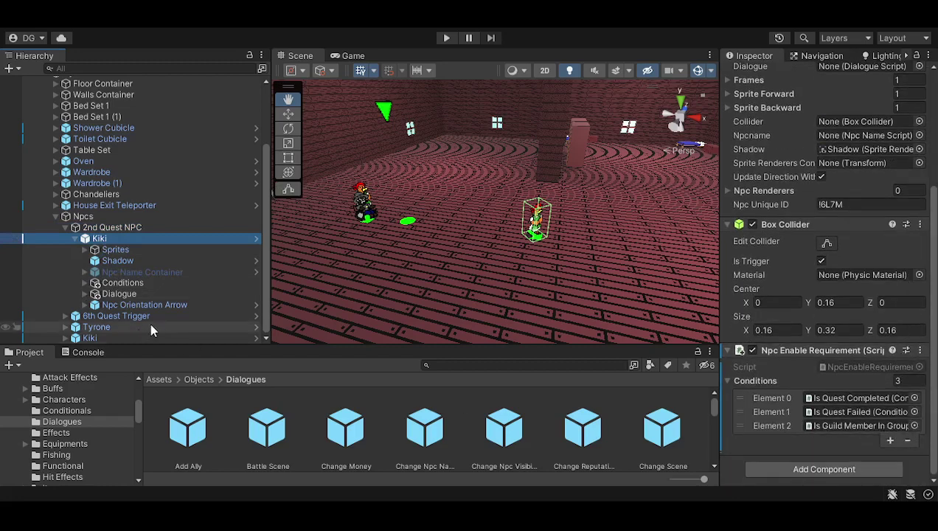
Step: Review the Yes branch of Quest was completed already? in this Kiki's Dialogue, and collapse the condition
{"action": "left_click", "coordinate": [84, 294]}
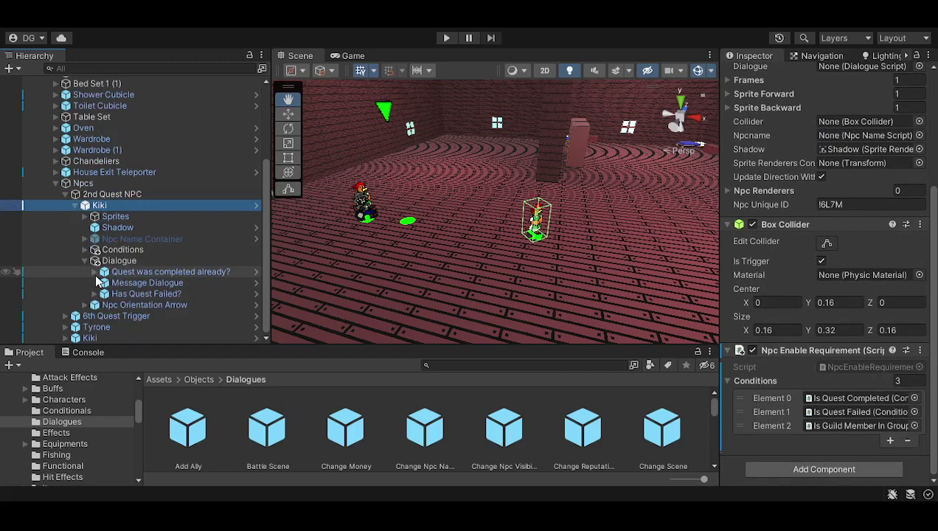
{"action": "left_click", "coordinate": [94, 272]}
{"action": "left_click", "coordinate": [105, 294]}
{"action": "scroll", "coordinate": [107, 287], "scroll_direction": "down", "scroll_amount": 2}
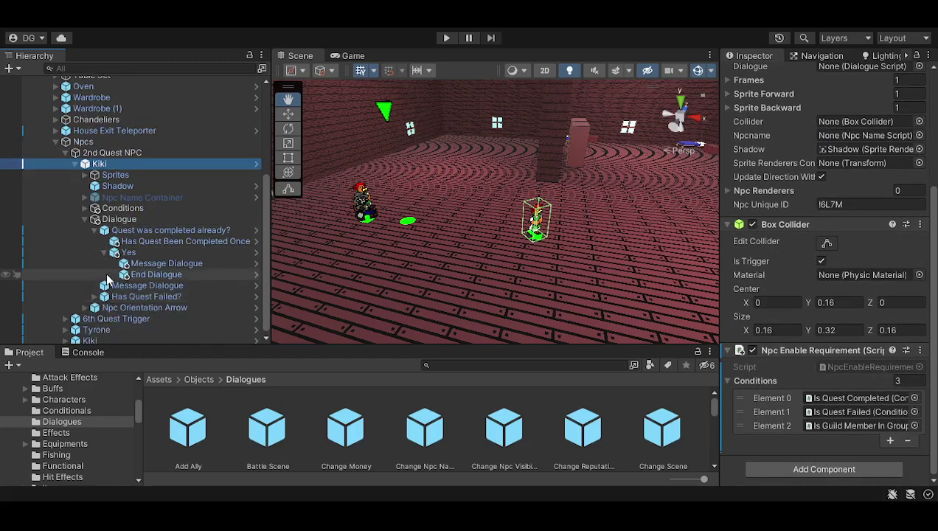
{"action": "left_click", "coordinate": [104, 252]}
{"action": "left_click", "coordinate": [96, 251]}
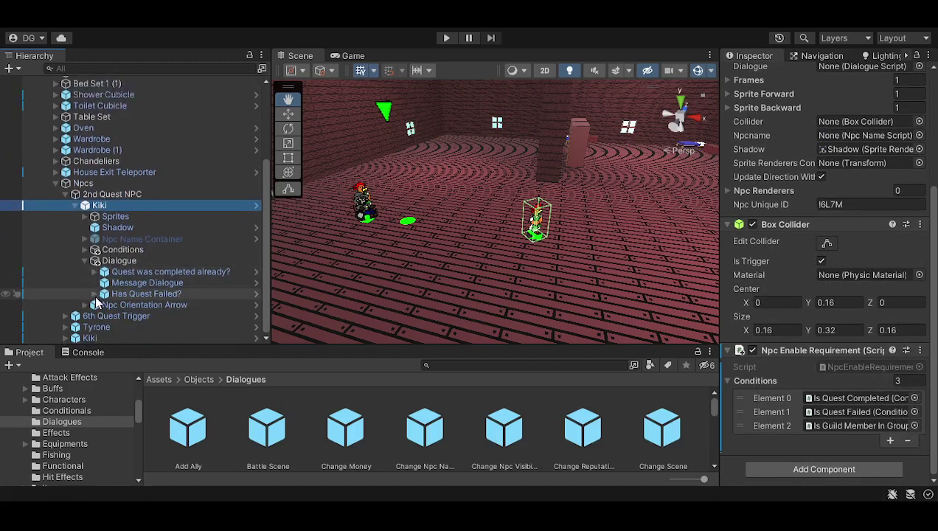
Step: Expand the No branch of Has Quest Failed? down to the Default, Melissa, Umbra and Collin messages under Character Branched Dialogue
{"action": "left_click", "coordinate": [95, 294]}
{"action": "left_click", "coordinate": [104, 327]}
{"action": "scroll", "coordinate": [118, 309], "scroll_direction": "down", "scroll_amount": 5}
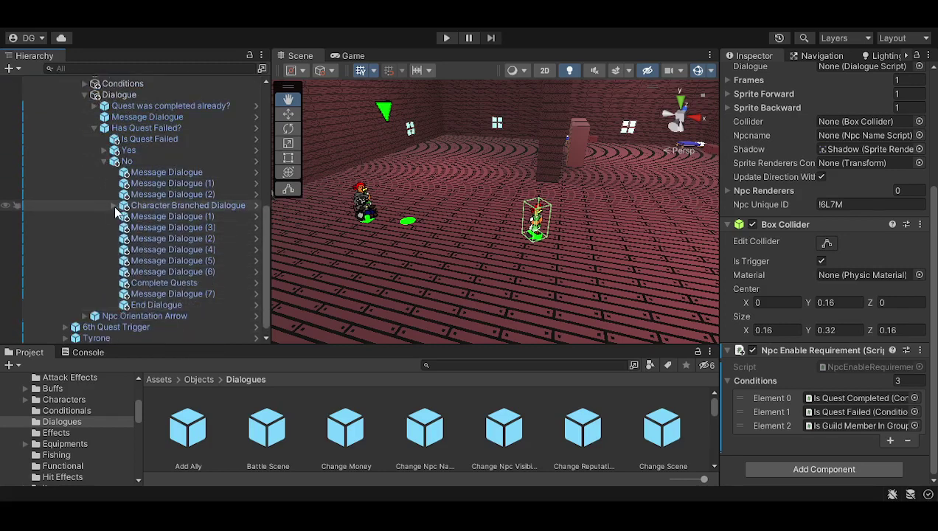
{"action": "left_click", "coordinate": [114, 206]}
{"action": "left_click", "coordinate": [124, 216]}
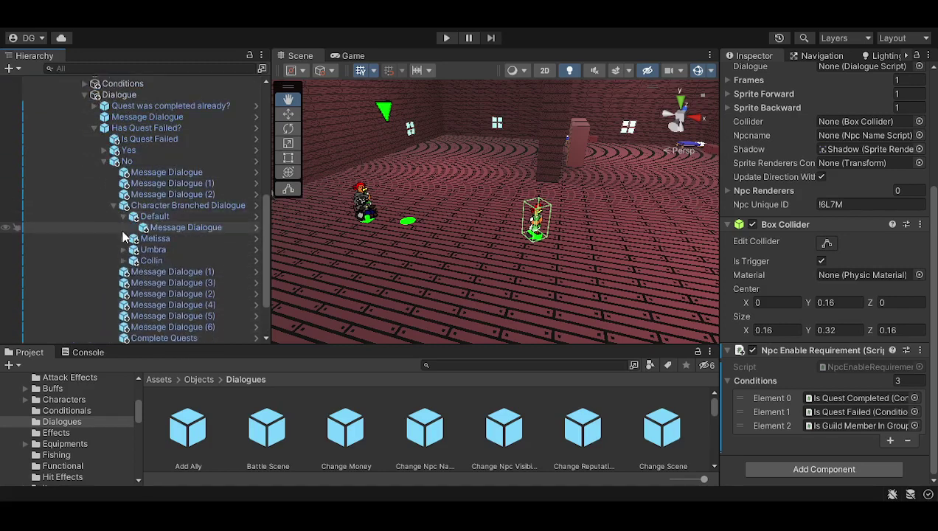
{"action": "left_click", "coordinate": [124, 239]}
{"action": "left_click", "coordinate": [124, 261]}
{"action": "left_click", "coordinate": [123, 283]}
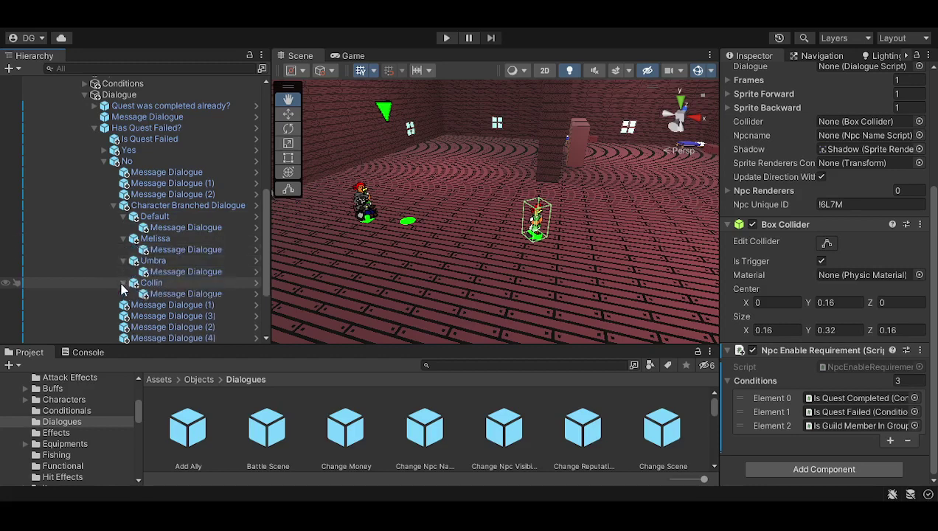
Step: Inspect the character branch assignments of Character Branched Dialogue, and collapse it together with the No branch
{"action": "left_click", "coordinate": [137, 207]}
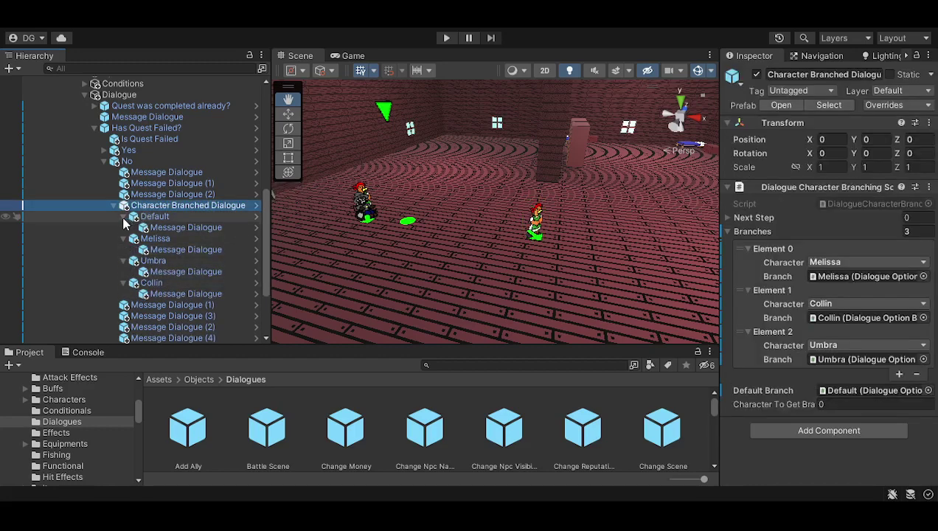
{"action": "left_click", "coordinate": [124, 216]}
{"action": "left_click", "coordinate": [124, 228]}
{"action": "left_click", "coordinate": [123, 239]}
{"action": "left_click", "coordinate": [123, 250]}
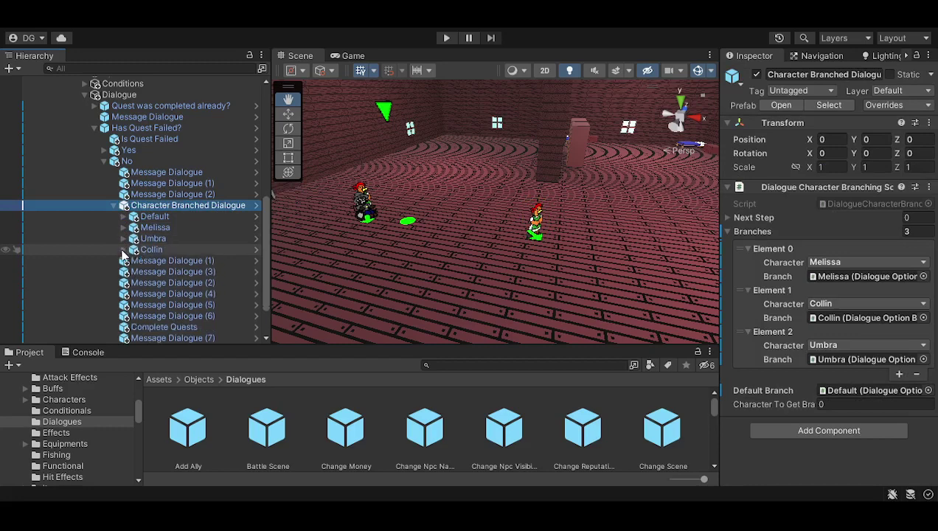
{"action": "left_click", "coordinate": [114, 206]}
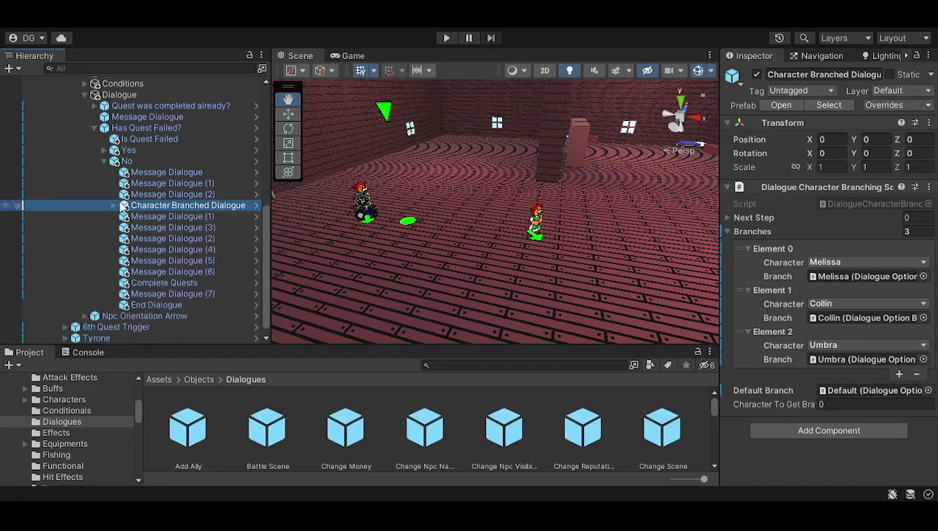
{"action": "left_click", "coordinate": [104, 162]}
Step: Review the dialogue steps in the Yes branch of Has Quest Failed?, and collapse the condition
{"action": "left_click", "coordinate": [104, 282]}
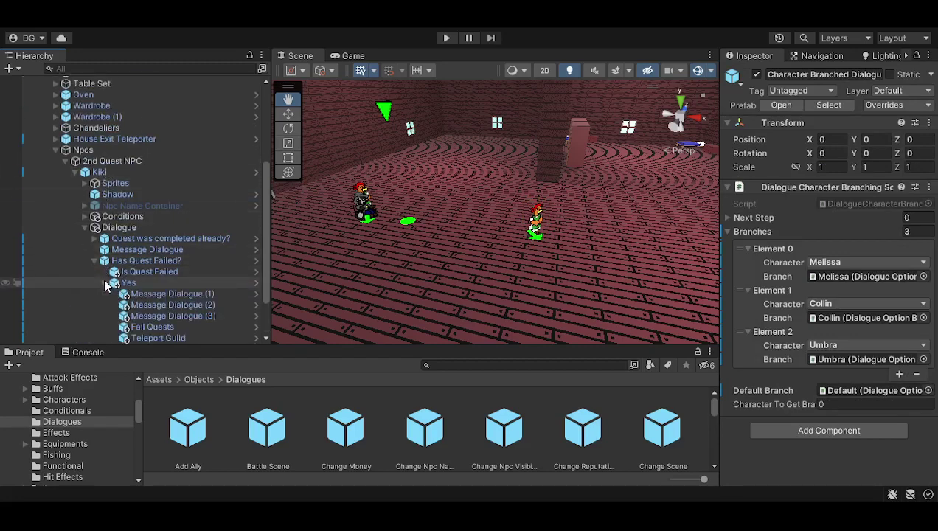
{"action": "scroll", "coordinate": [180, 286], "scroll_direction": "down", "scroll_amount": 3}
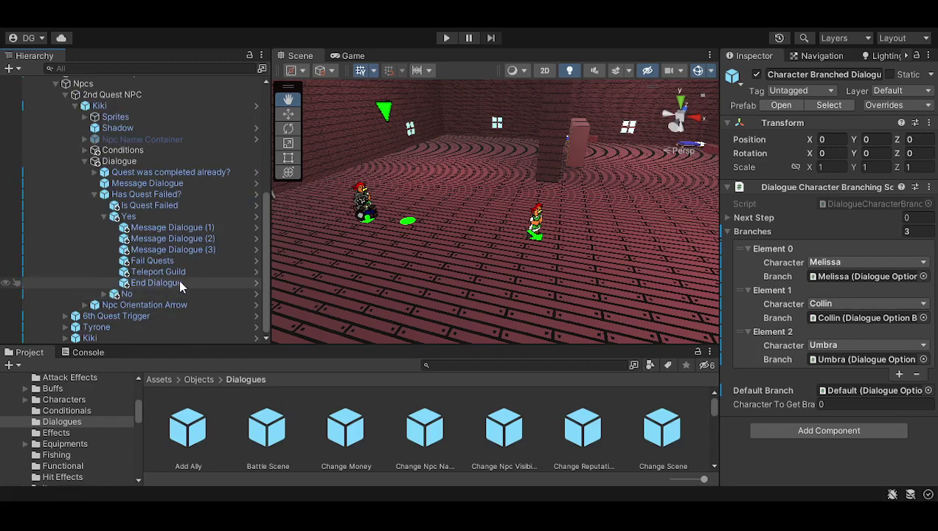
{"action": "left_click", "coordinate": [104, 216]}
{"action": "left_click", "coordinate": [95, 260]}
Step: Collapse the Dialogue object, its Kiki NPC and the 2nd Quest NPC container
{"action": "left_click", "coordinate": [87, 261]}
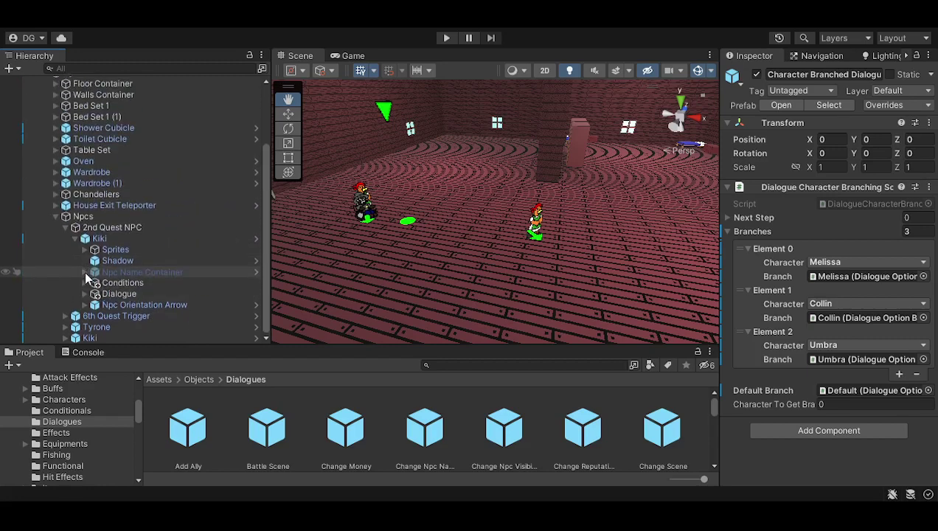
{"action": "left_click", "coordinate": [71, 247]}
{"action": "left_click", "coordinate": [76, 236]}
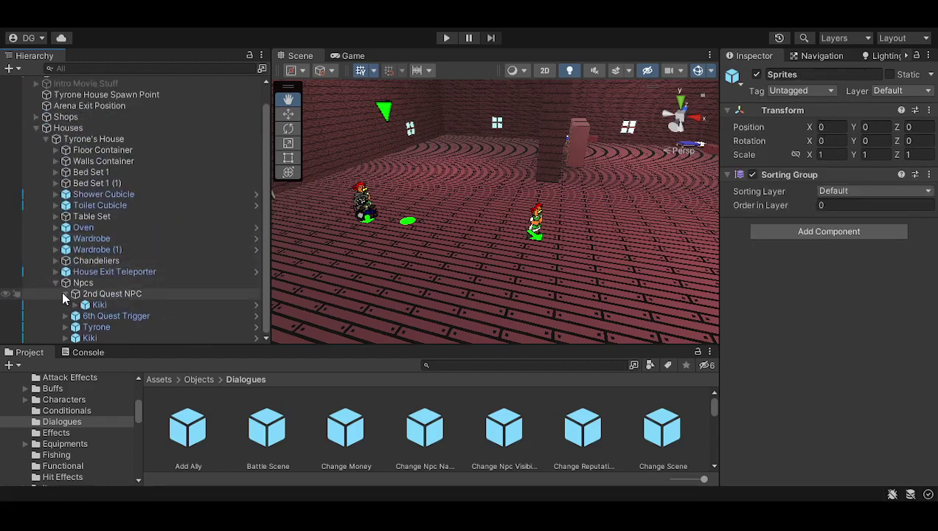
{"action": "left_click", "coordinate": [64, 293]}
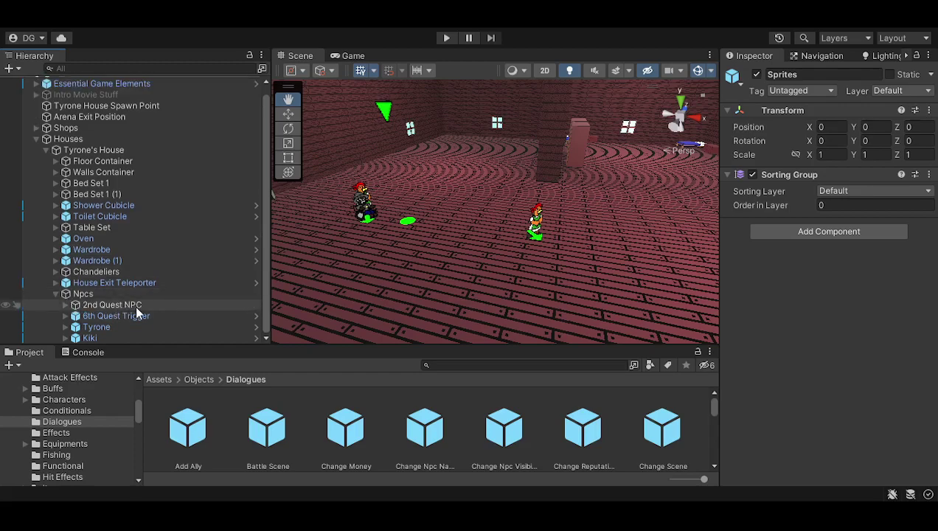